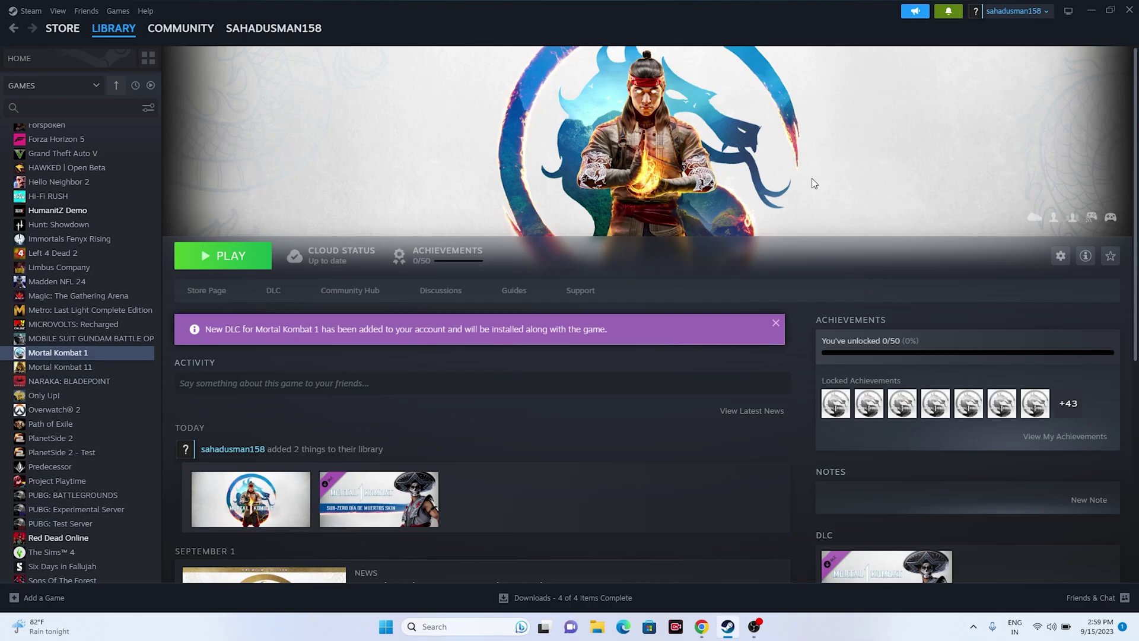
Step: View the Windows power options without choosing one
click(388, 624)
click(717, 586)
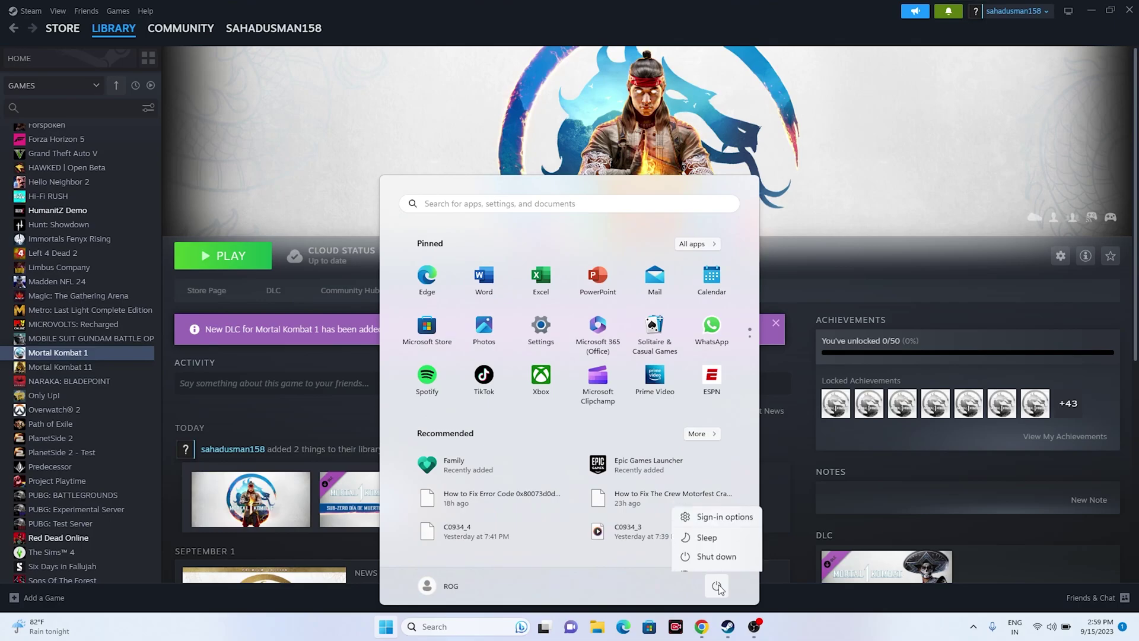
click(302, 361)
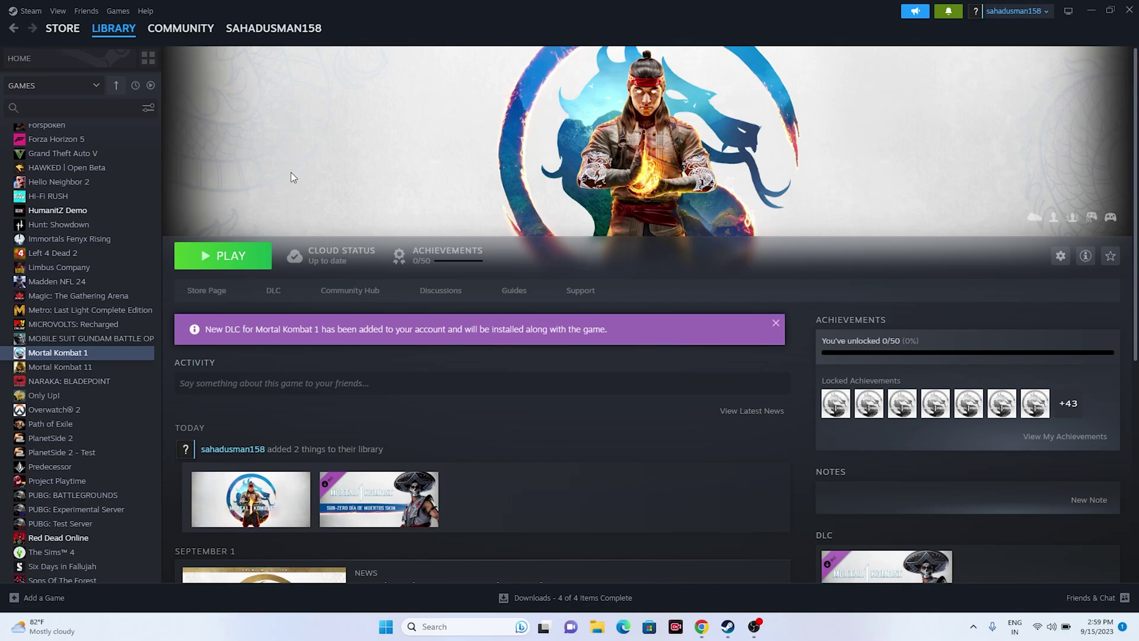
Step: Open the Mortal Kombat 1 installation folder from the game's installed files properties
right_click(73, 356)
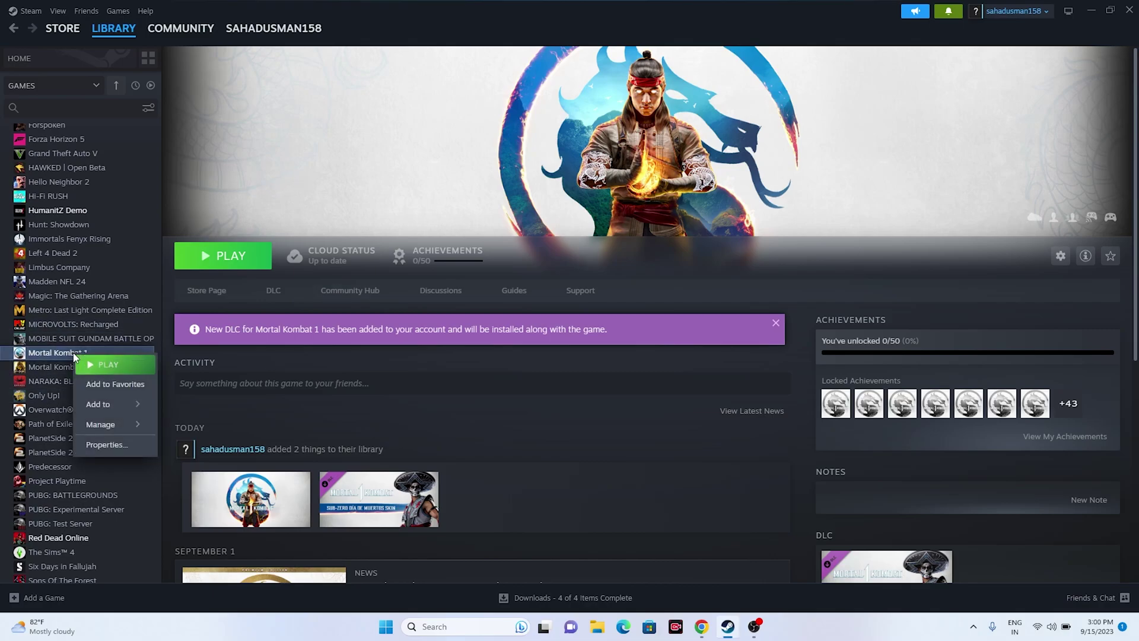
click(90, 446)
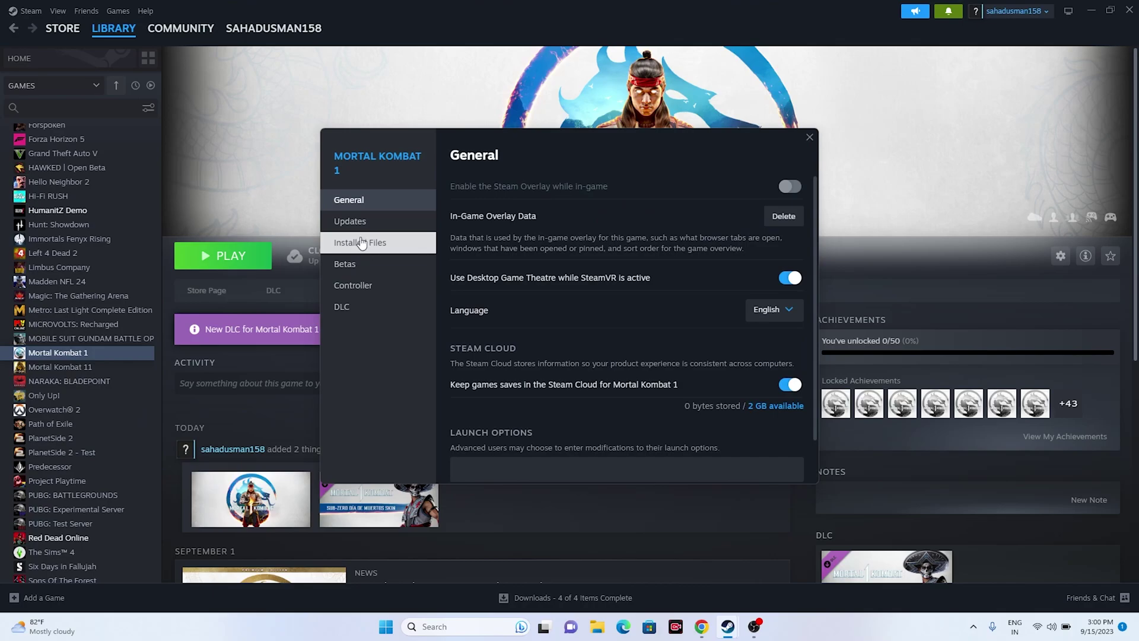
click(361, 243)
click(766, 185)
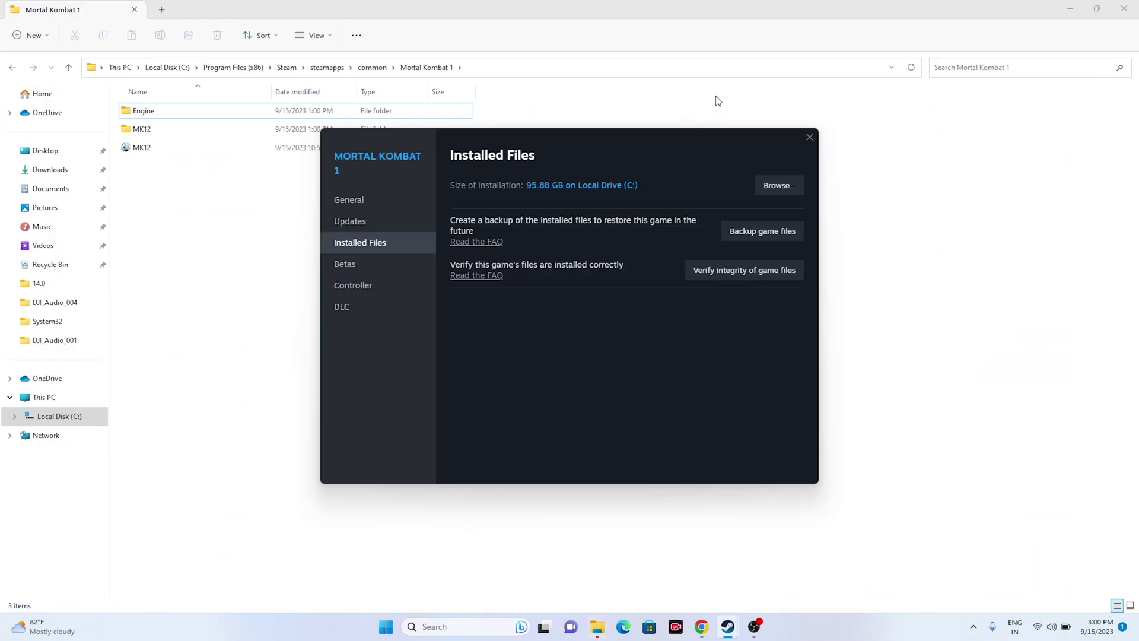
click(832, 104)
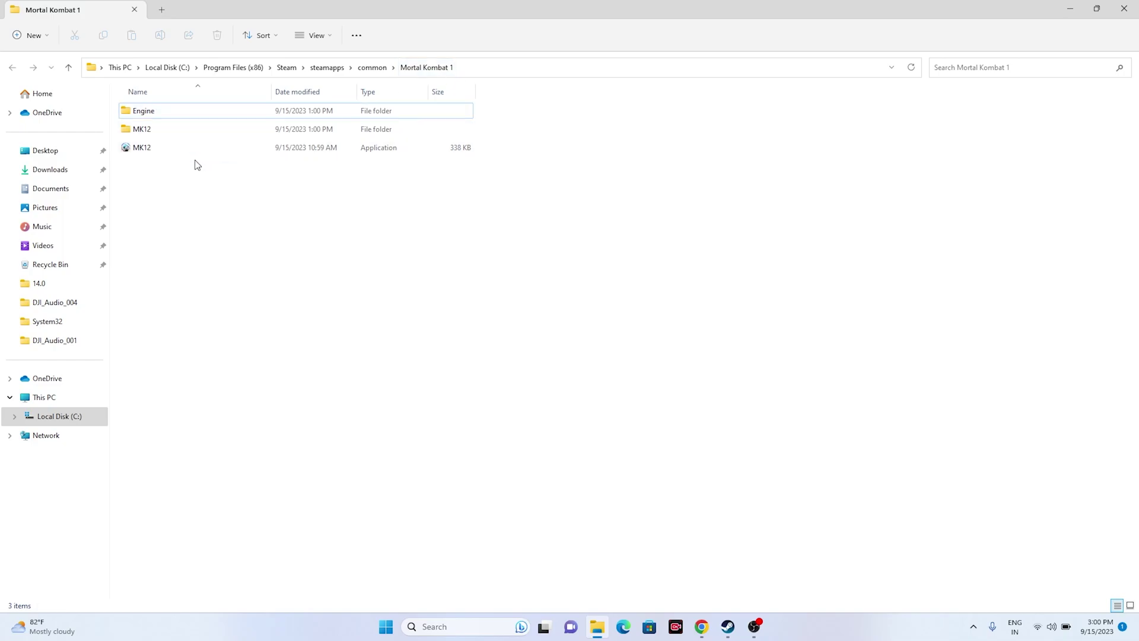
Step: Set the MK12 application to always run as an administrator and save its compatibility properties
click(172, 153)
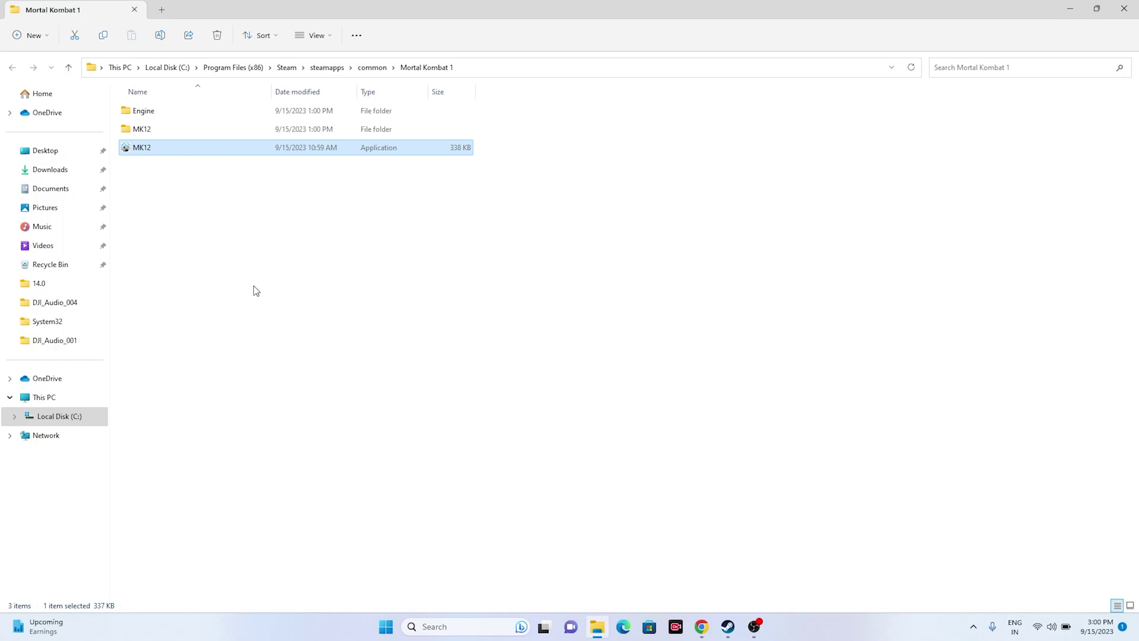
right_click(164, 153)
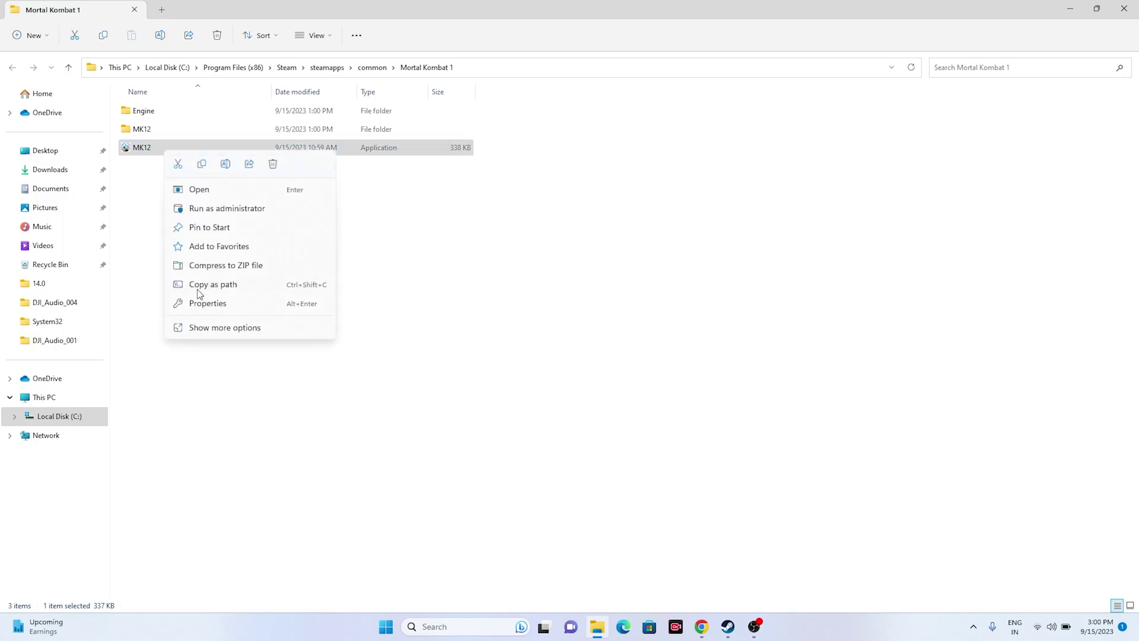
click(207, 330)
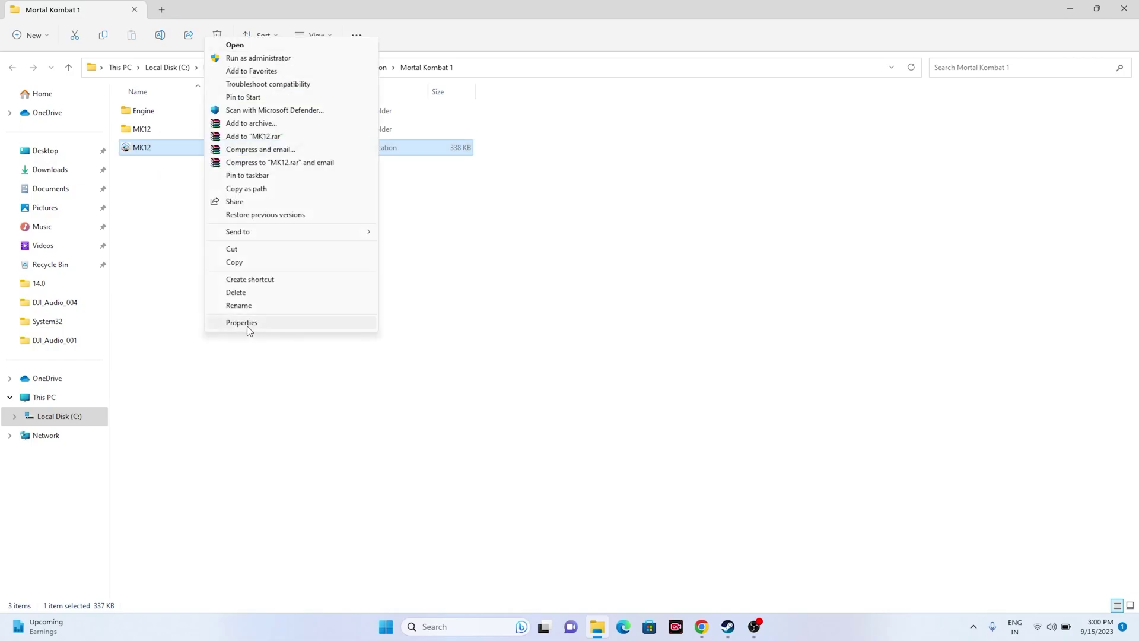
click(248, 323)
click(263, 313)
drag(296, 297, 678, 114)
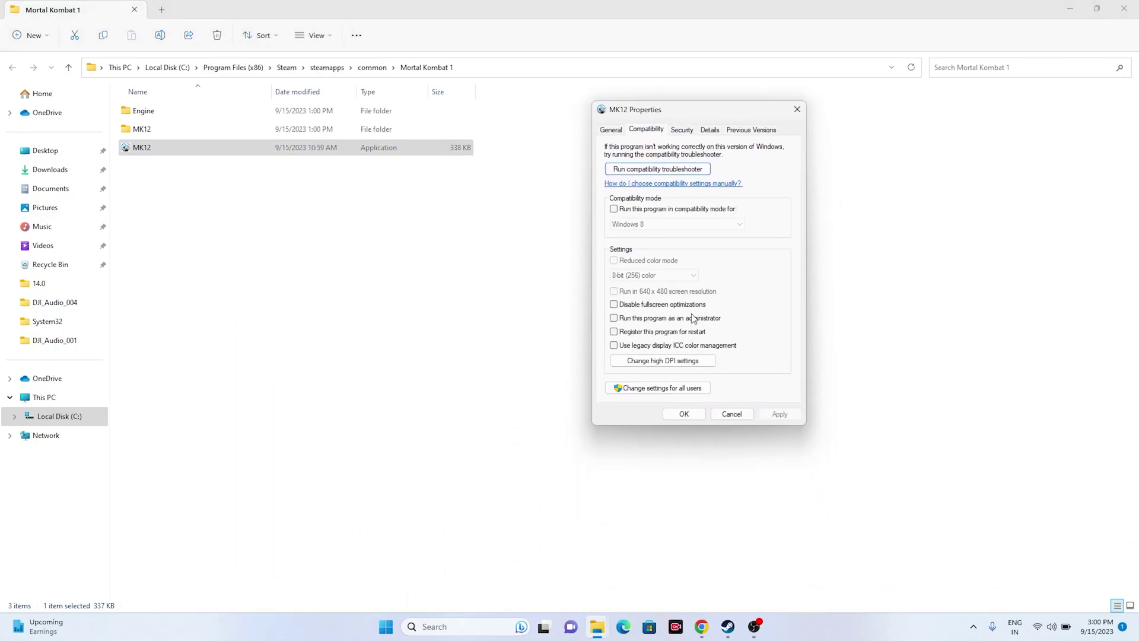
click(614, 319)
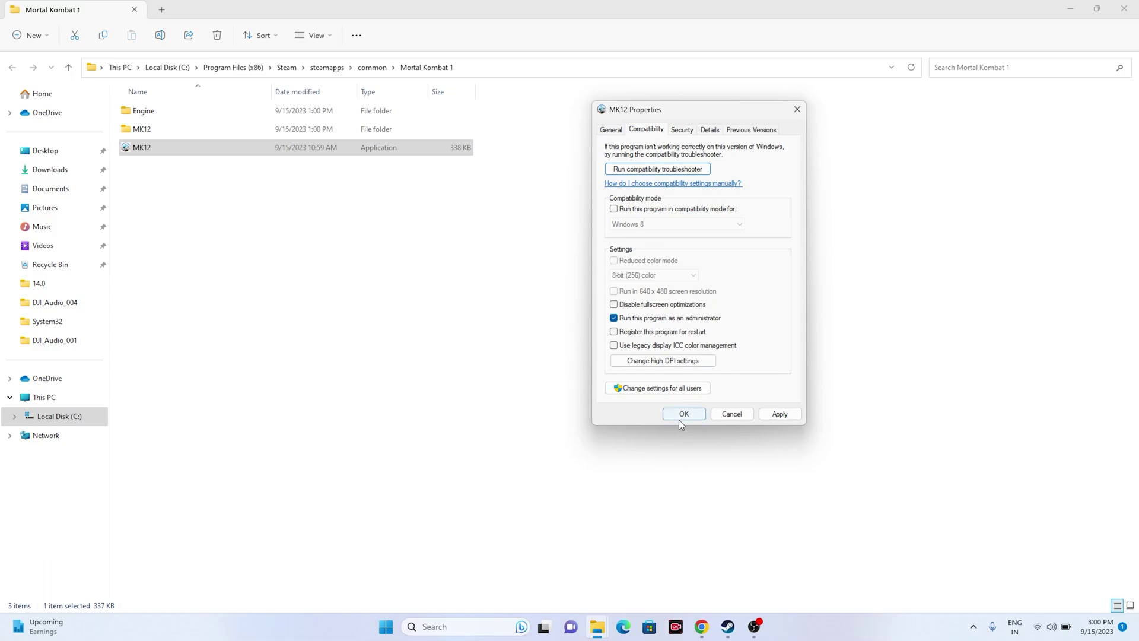
click(682, 415)
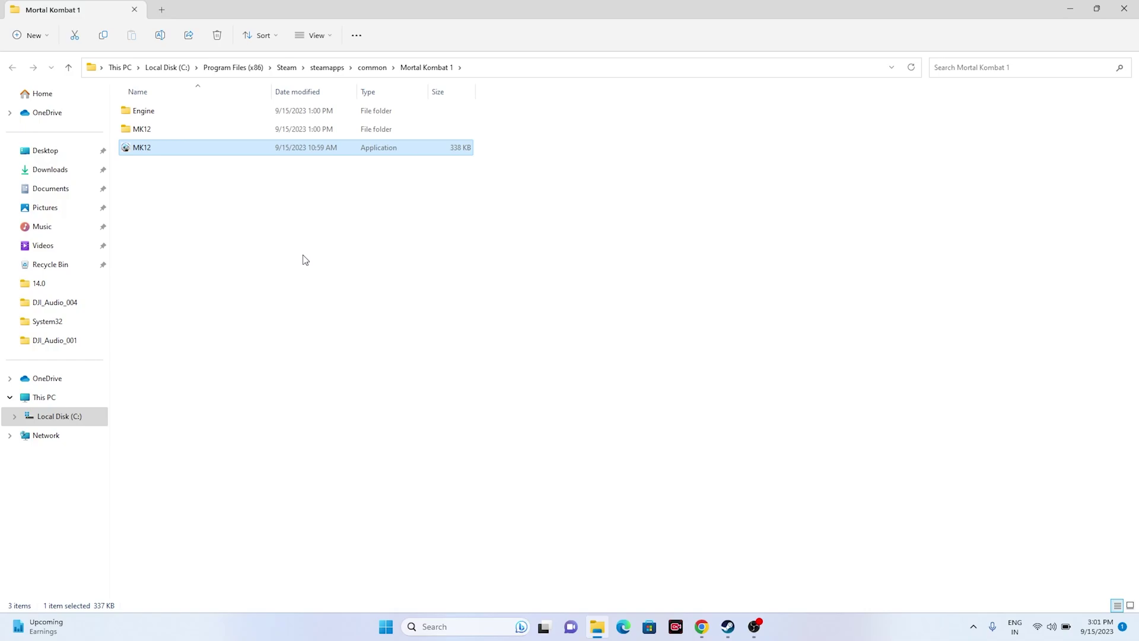
Step: Enable compatibility mode for the MK12 application, try Windows 7, then choose Windows 8 and save the properties
right_click(153, 153)
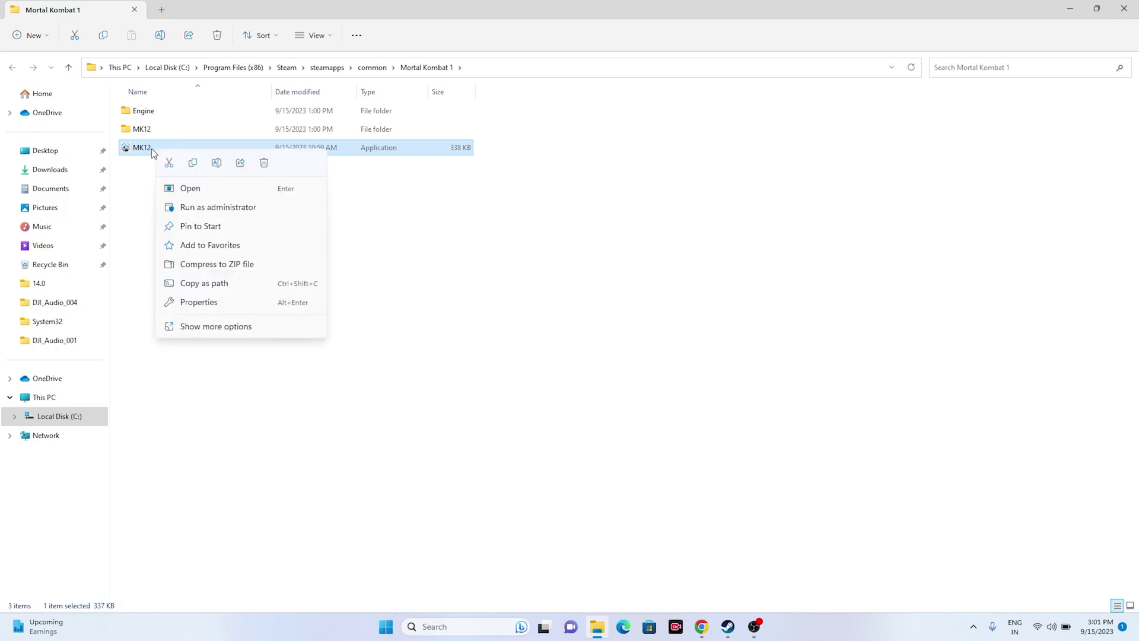
click(202, 330)
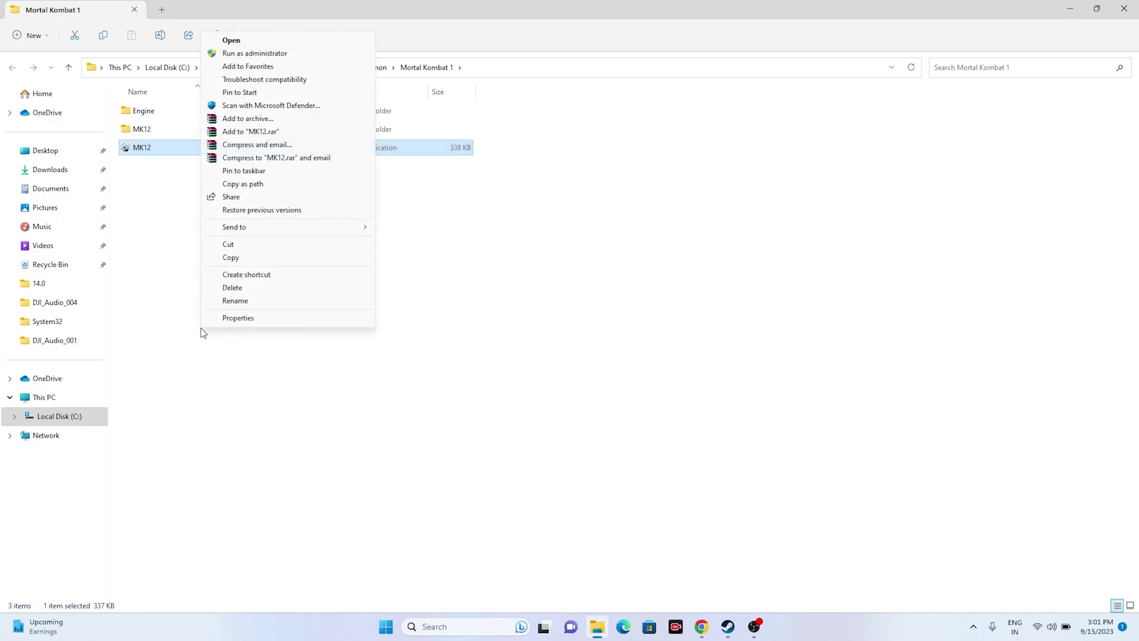
click(250, 319)
click(270, 311)
drag(300, 291, 587, 117)
click(515, 216)
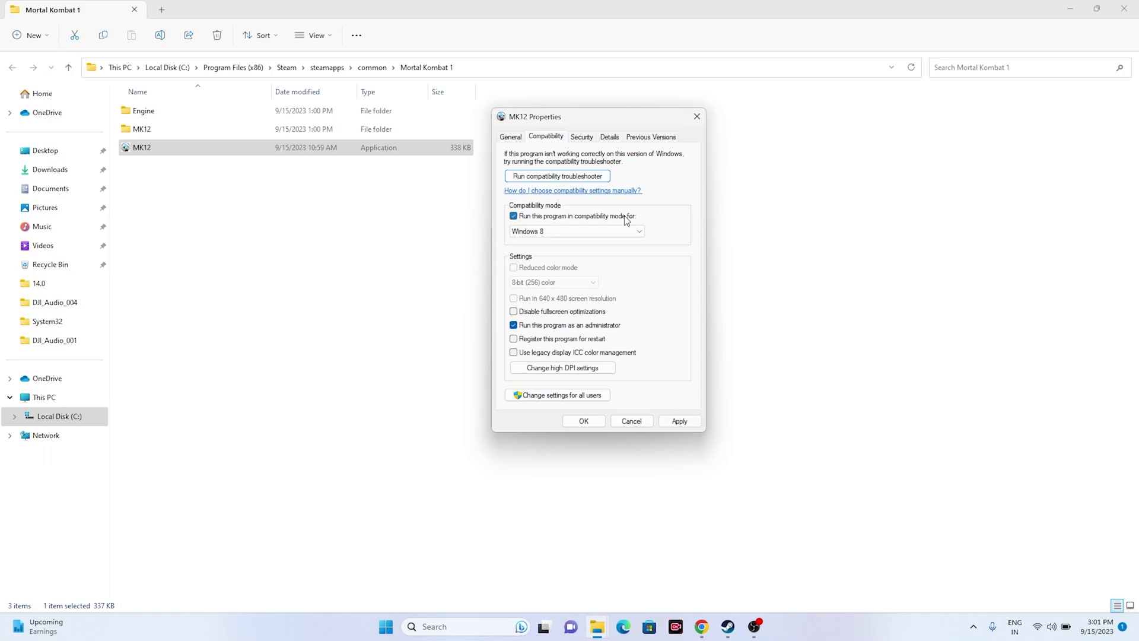
click(560, 231)
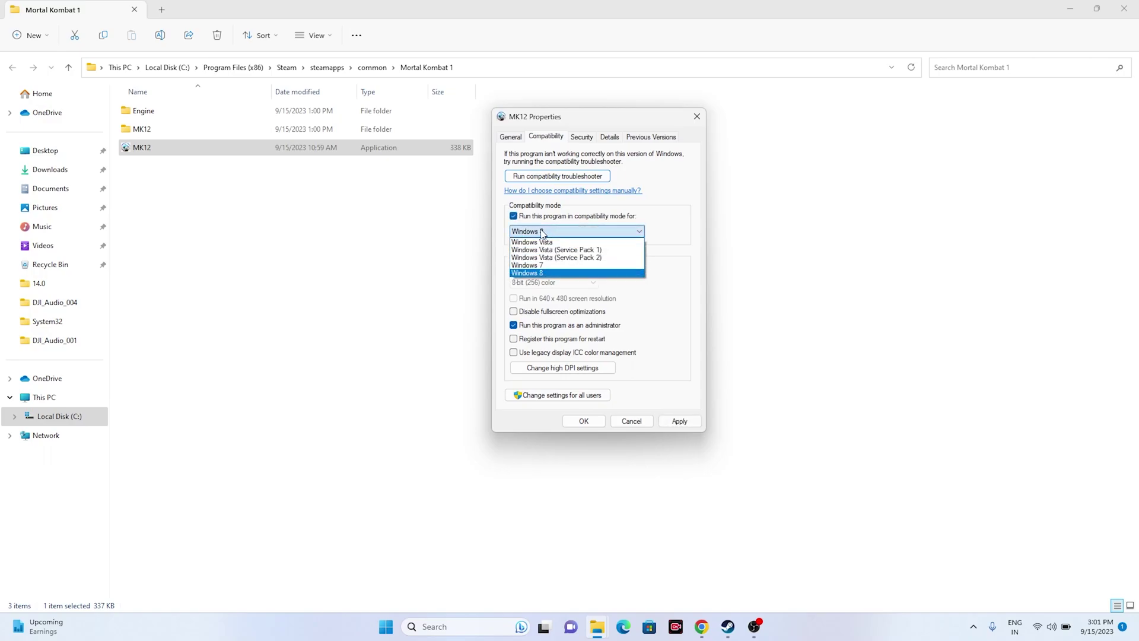
click(531, 265)
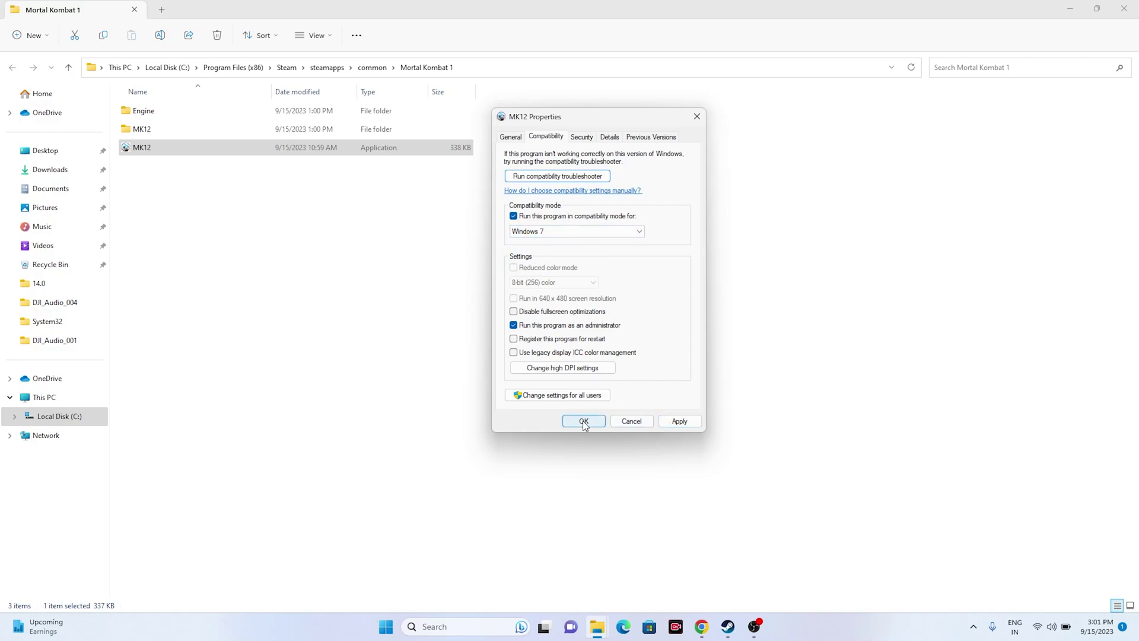
click(557, 232)
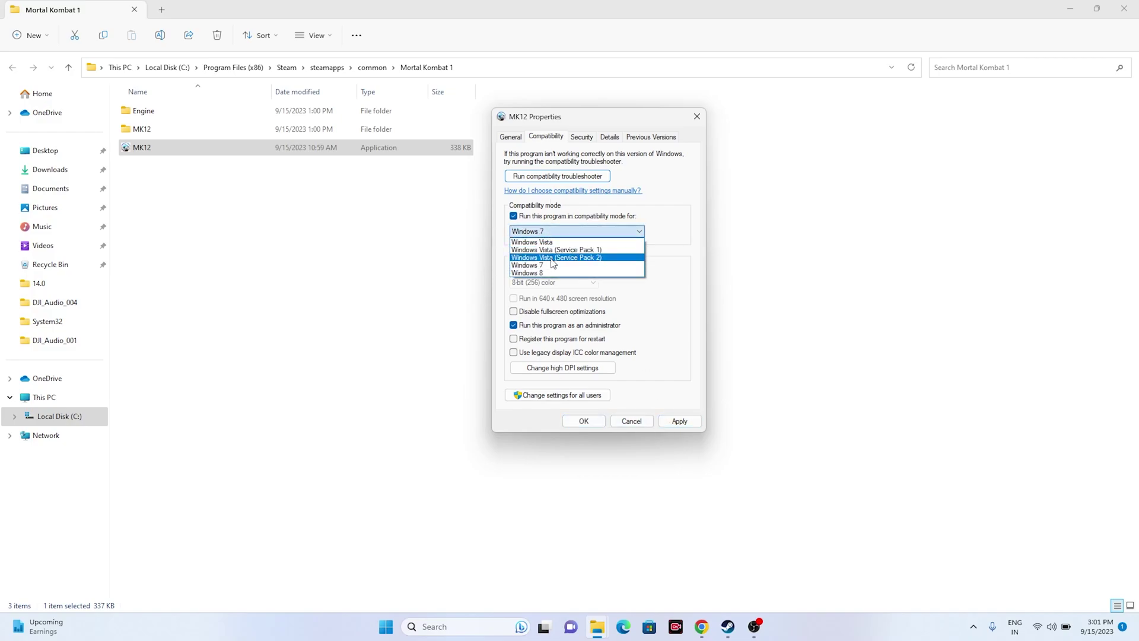
click(551, 275)
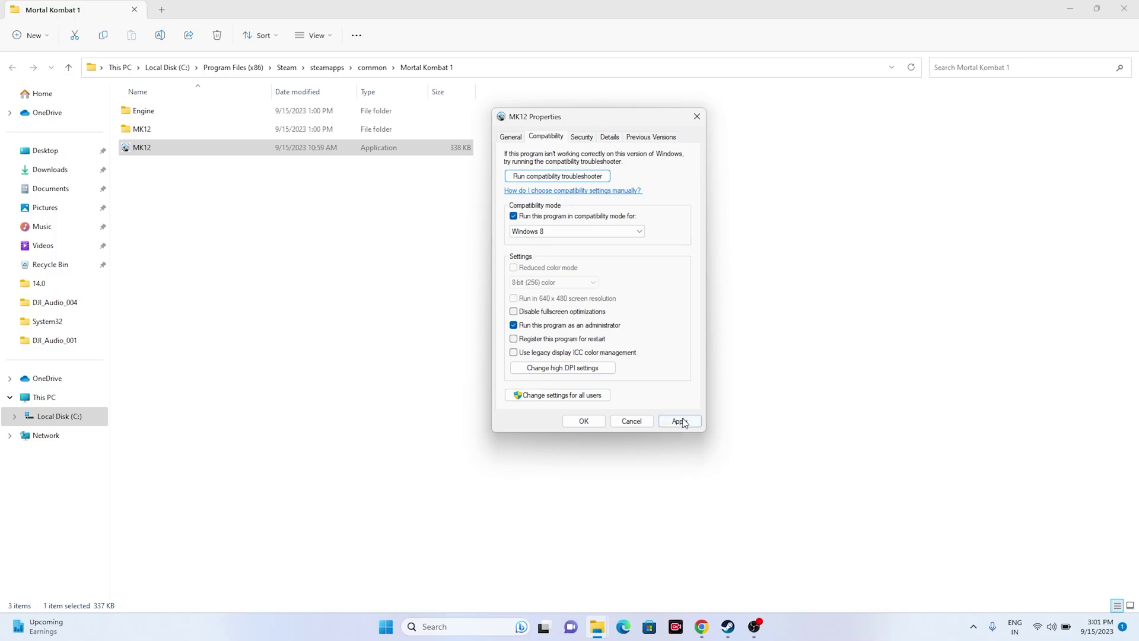
click(593, 421)
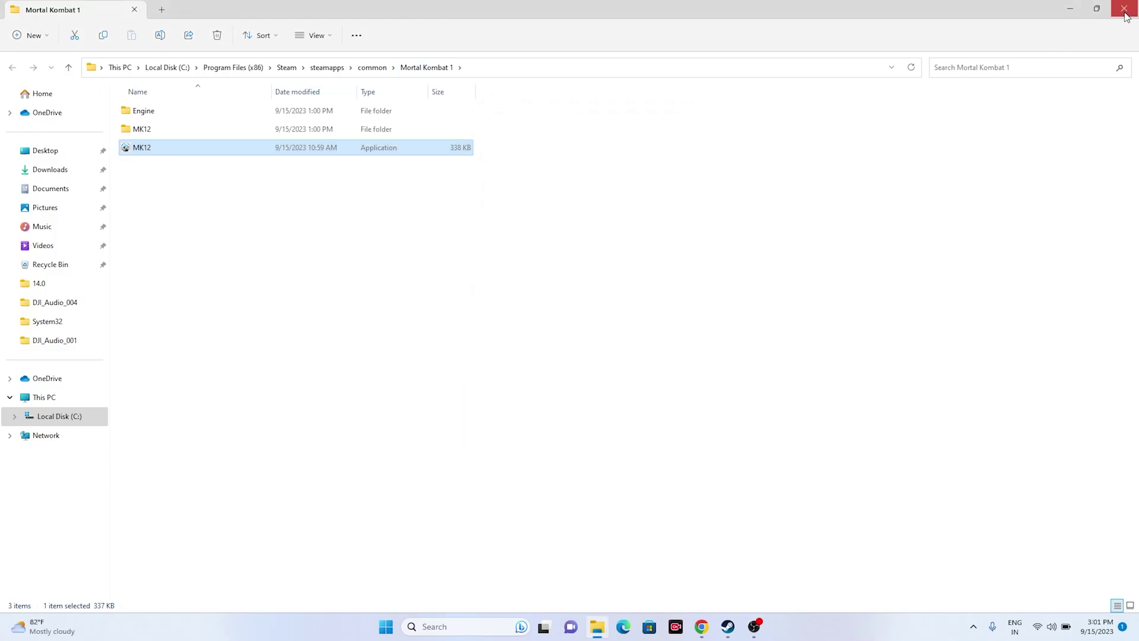
Step: Close the game's installation folder and its properties window, and minimize Steam
click(1124, 9)
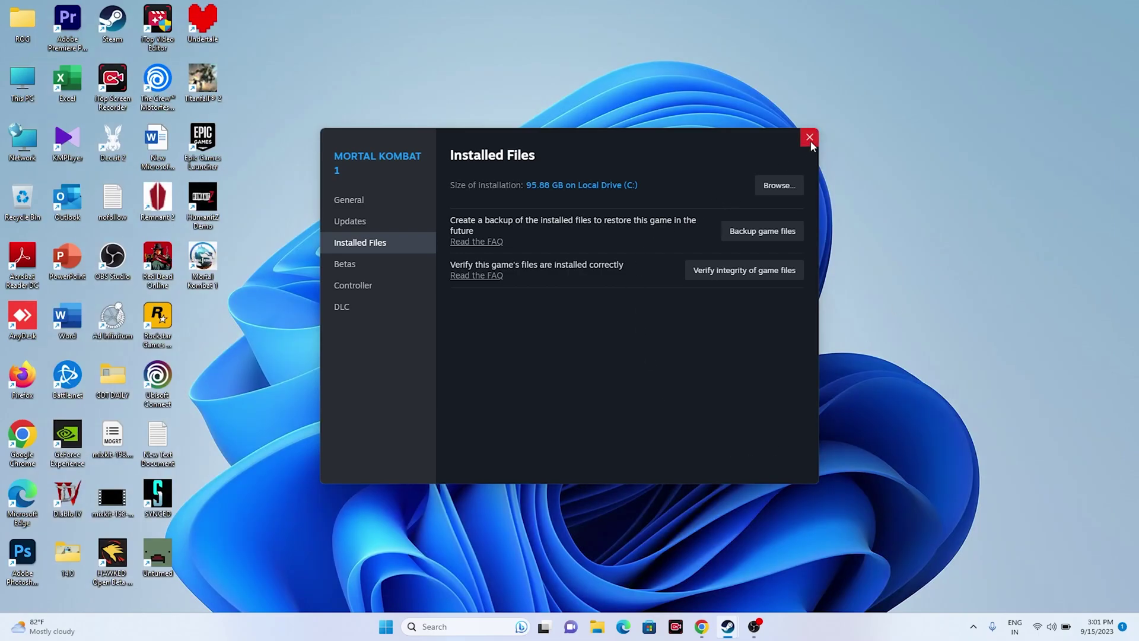
click(809, 137)
click(728, 626)
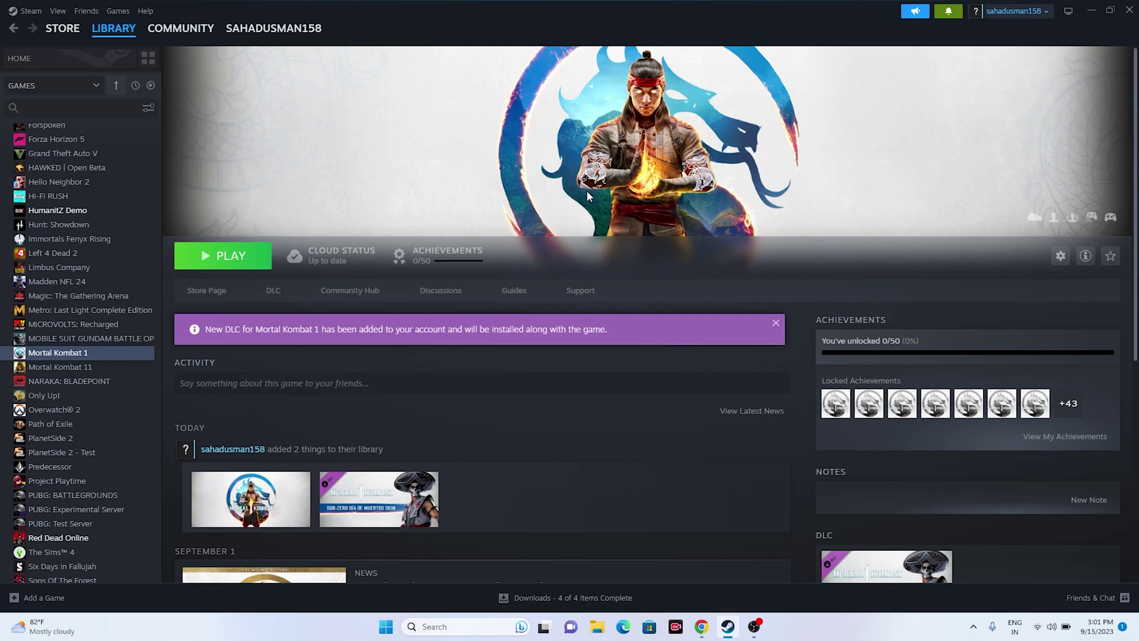
click(1091, 9)
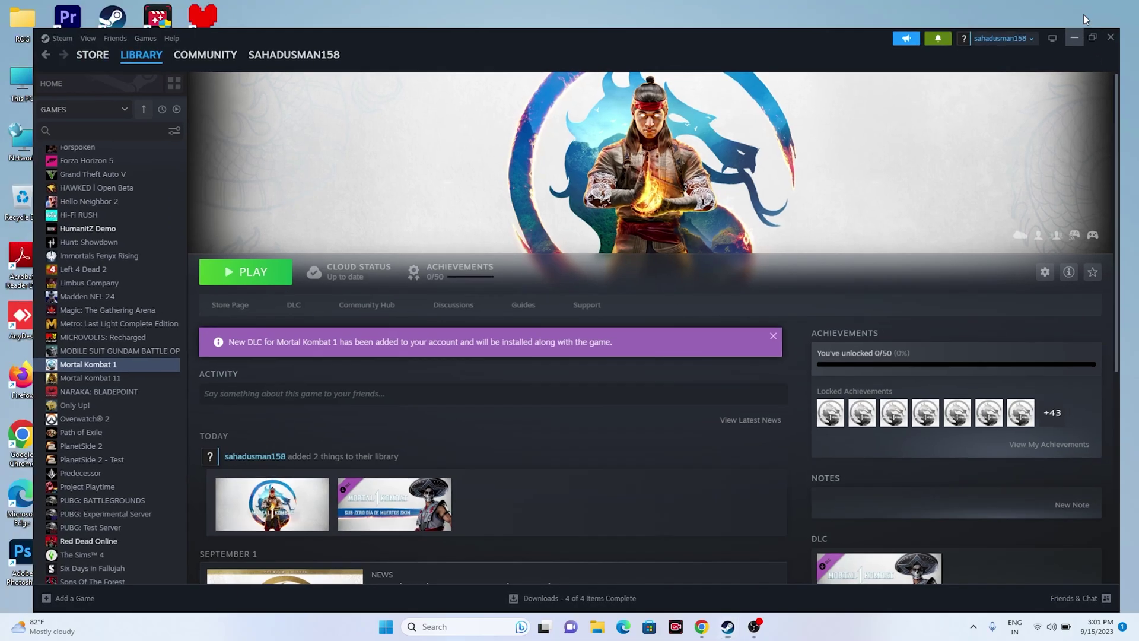
Step: Switch to Windows Settings and check the automatic time and time zone options under Date & time
click(424, 630)
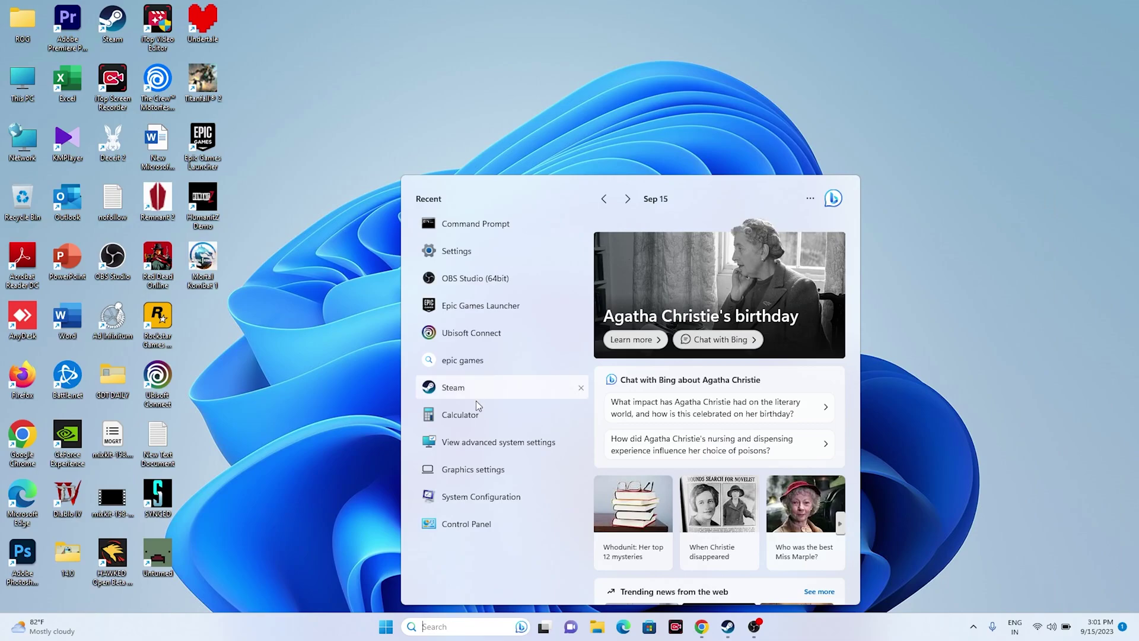
click(466, 257)
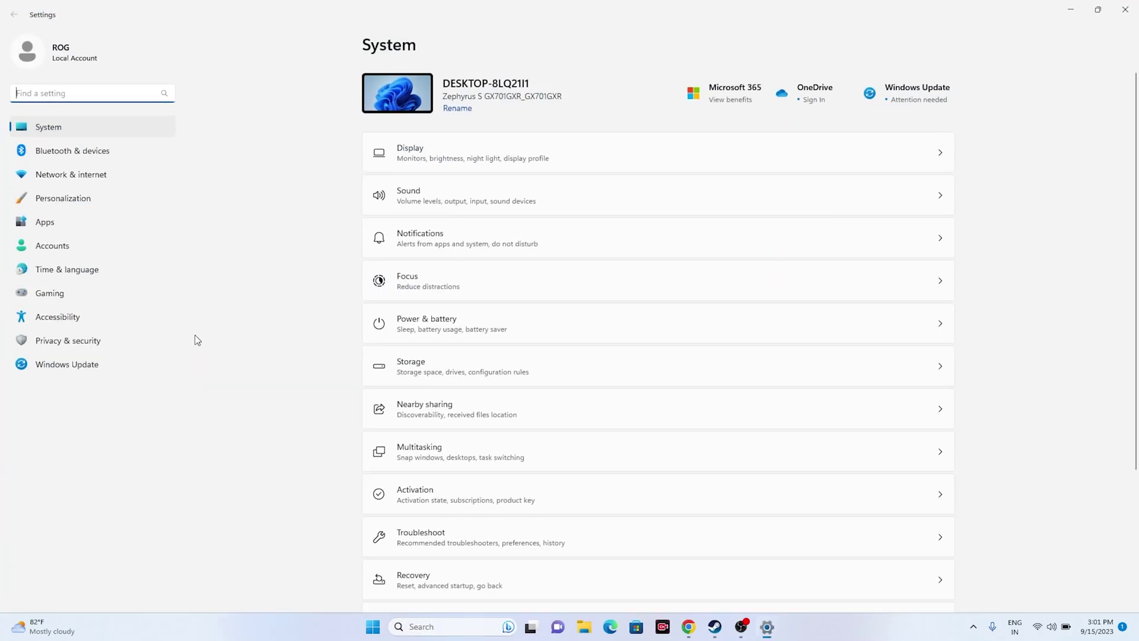
click(78, 270)
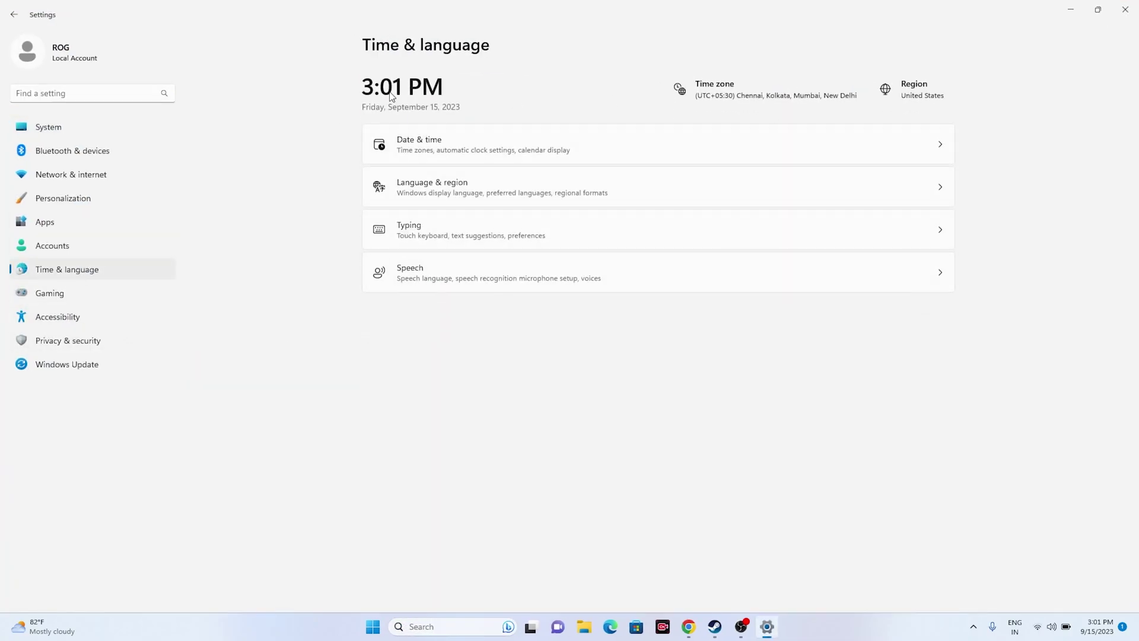
click(418, 139)
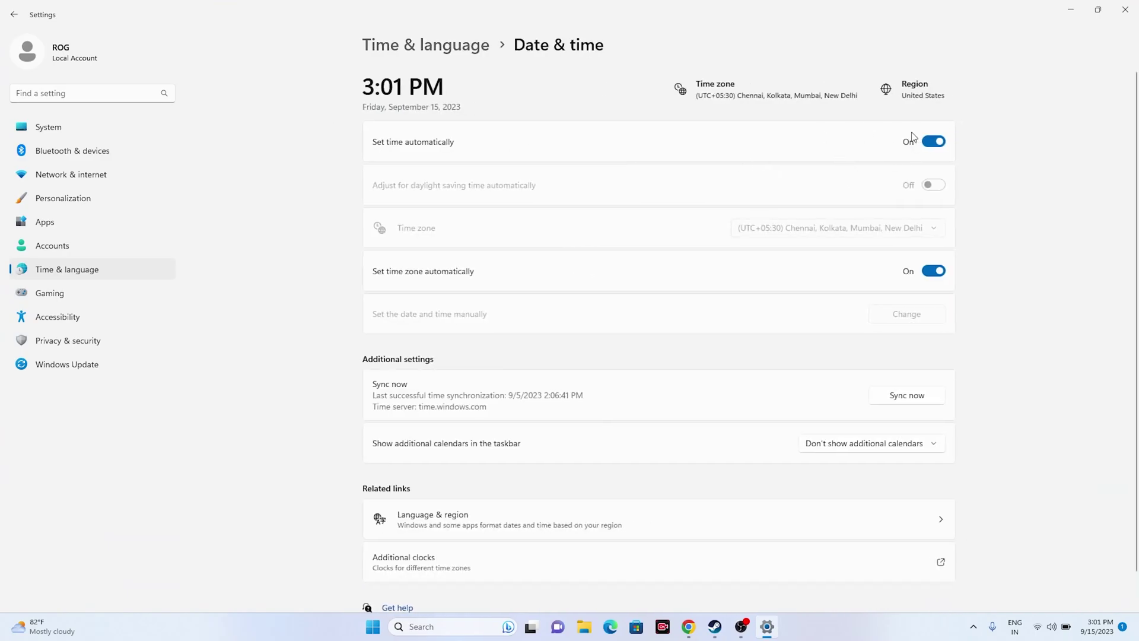
Step: Check the country or region choice in the Language & region settings, then close Settings
click(15, 16)
click(436, 181)
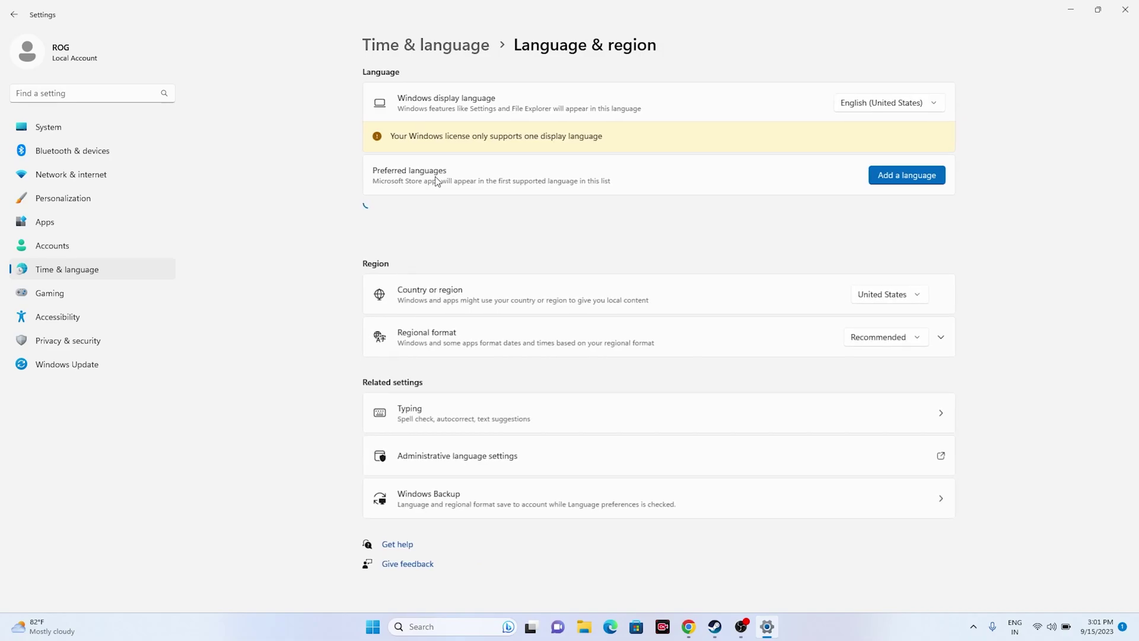
click(918, 296)
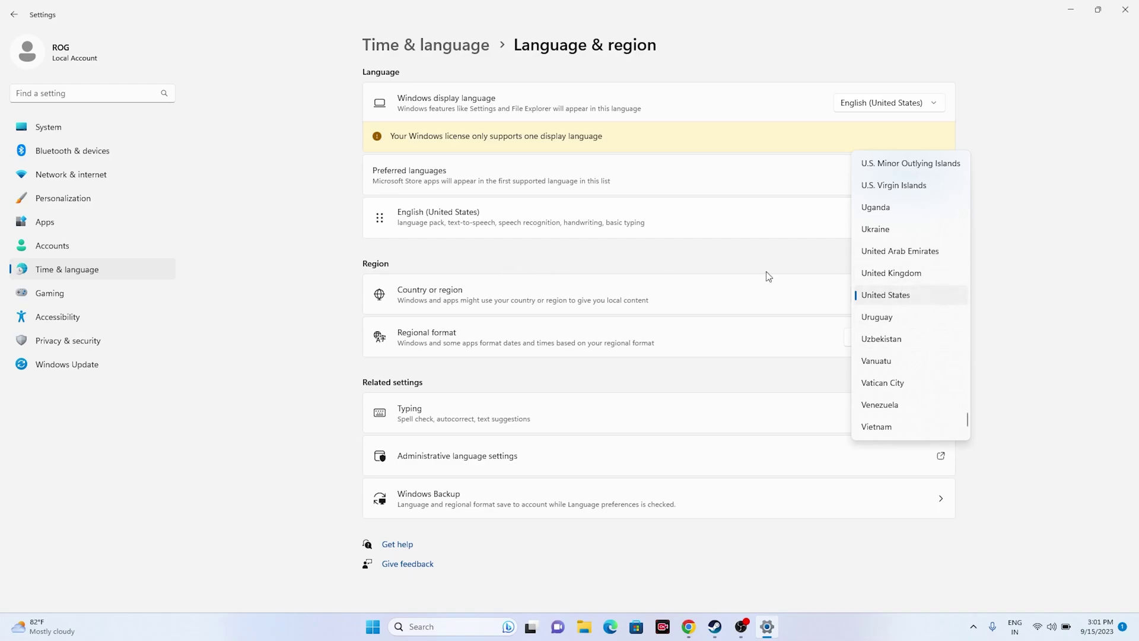
click(1052, 266)
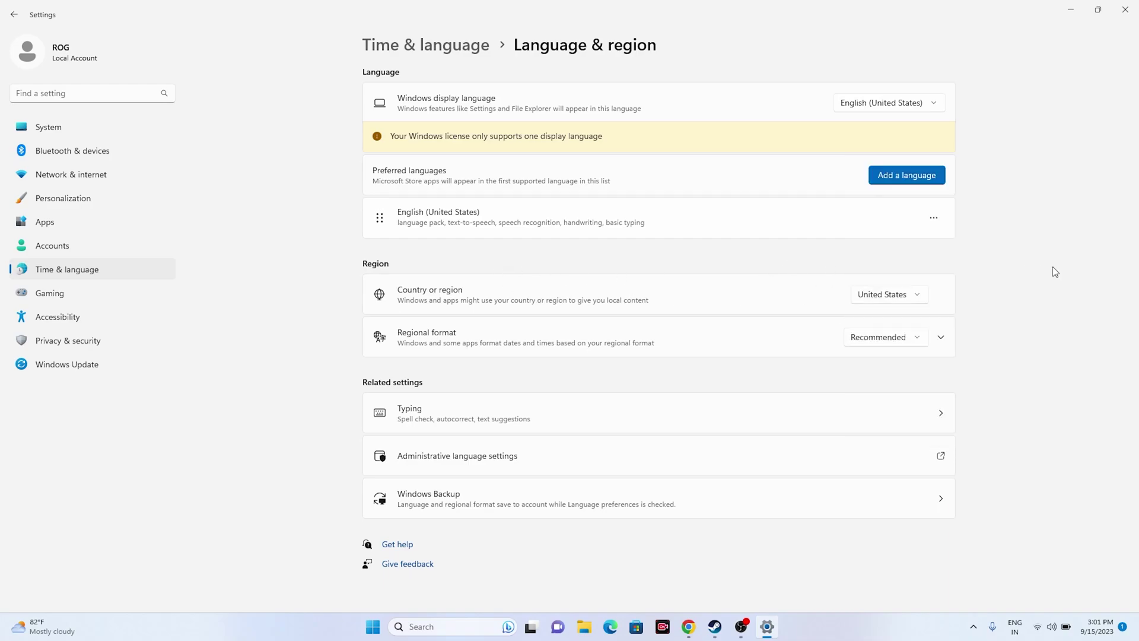
click(1125, 10)
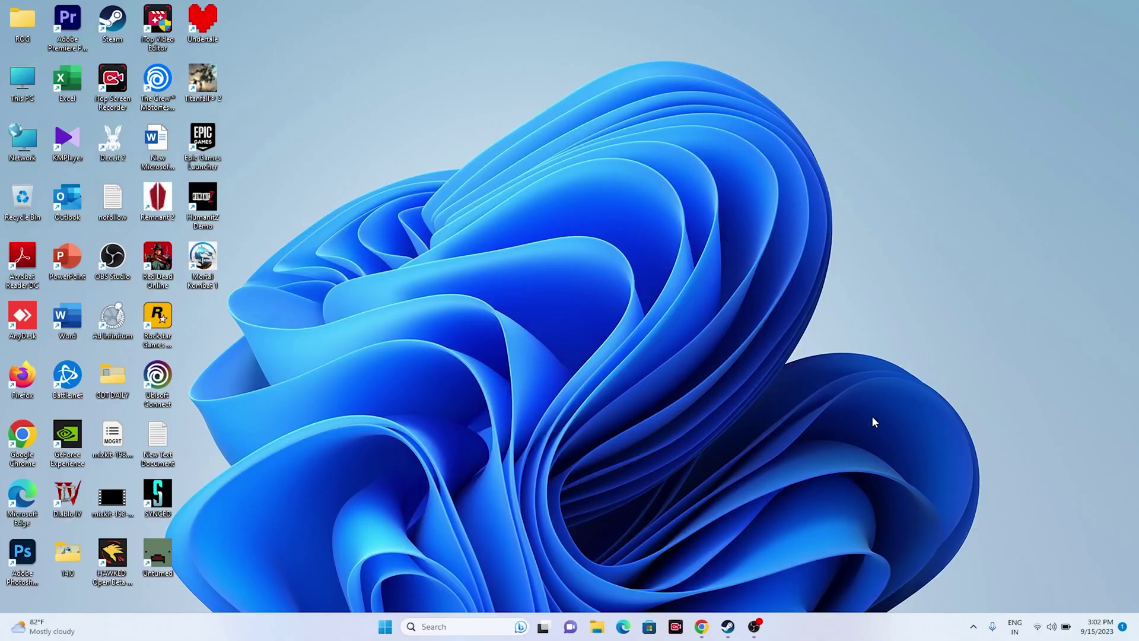
click(729, 624)
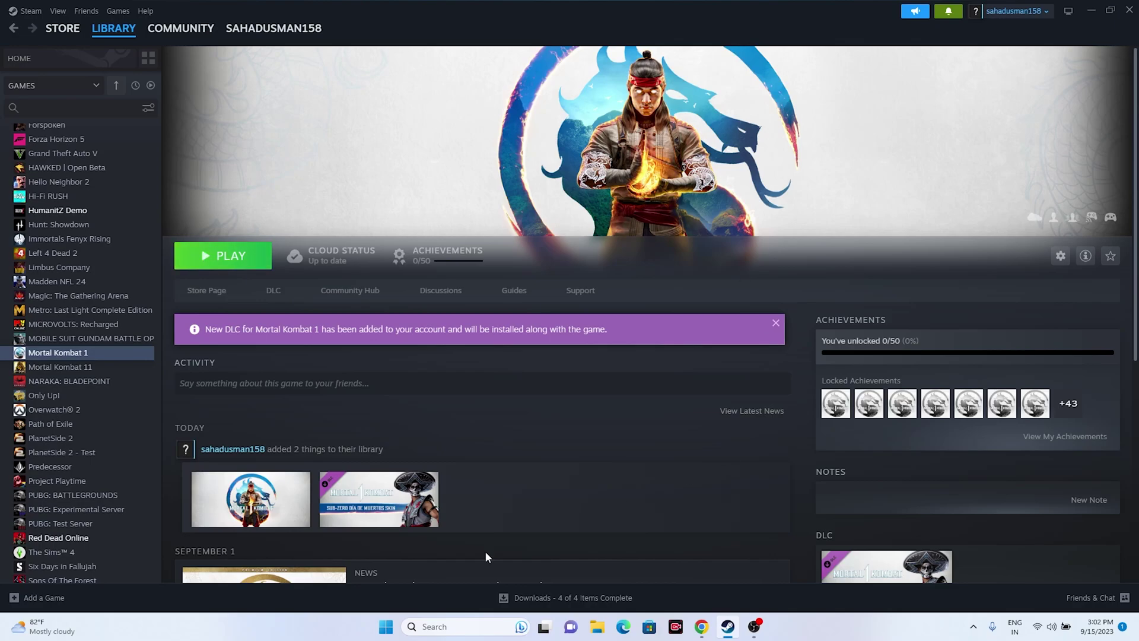
right_click(55, 356)
click(706, 187)
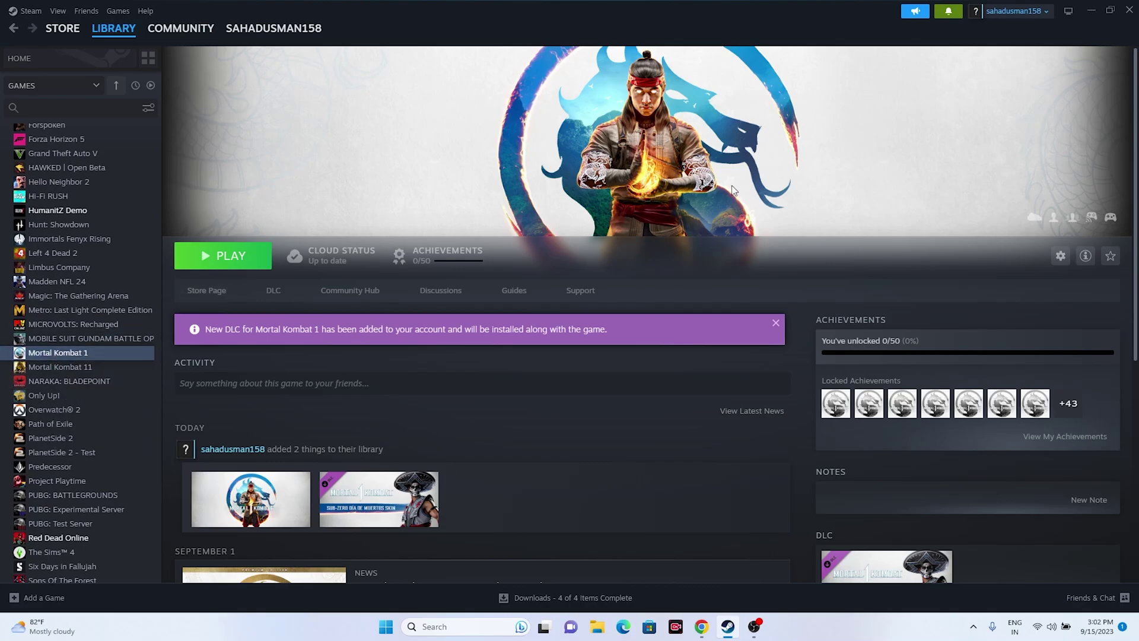
click(1092, 10)
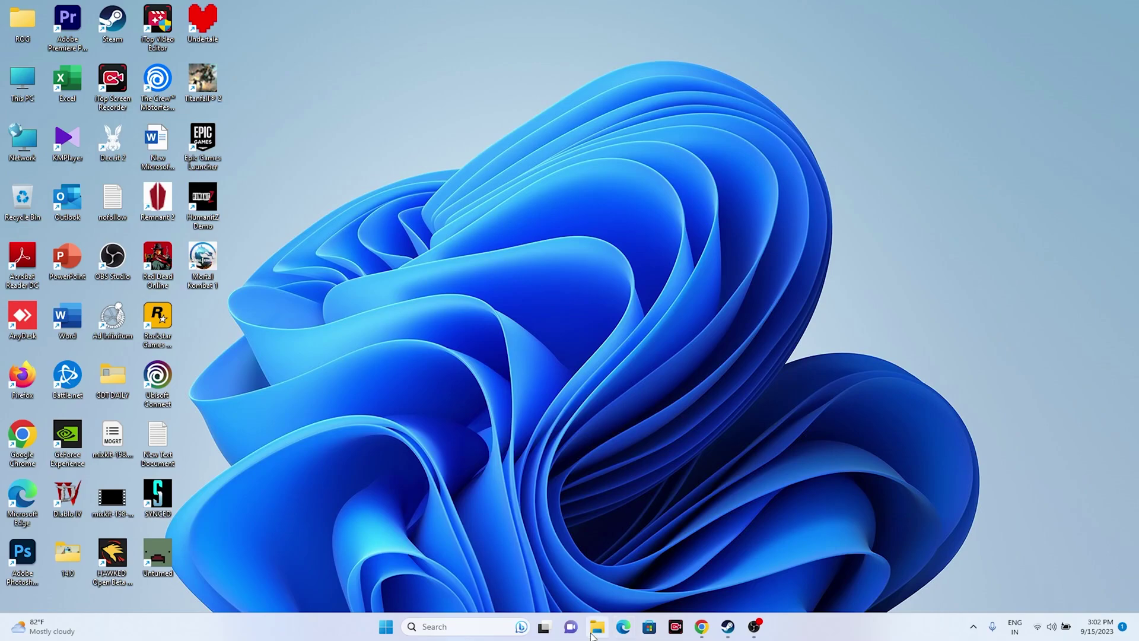
Step: Look through the My Games folder in Documents using File Explorer, then close its window
key(super+e)
click(59, 396)
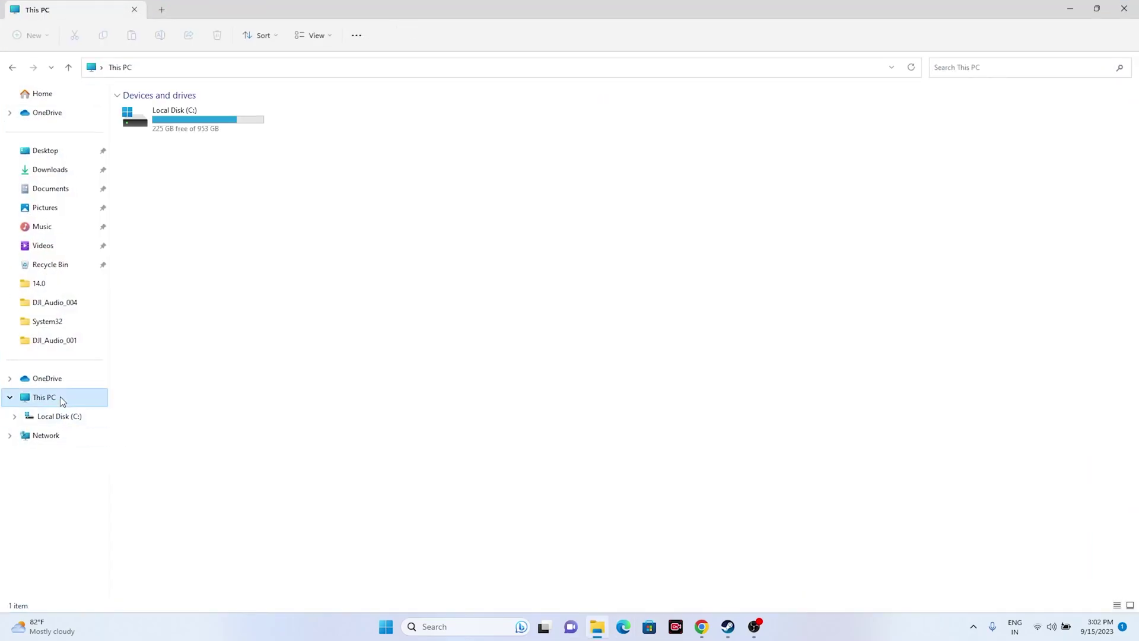
click(64, 192)
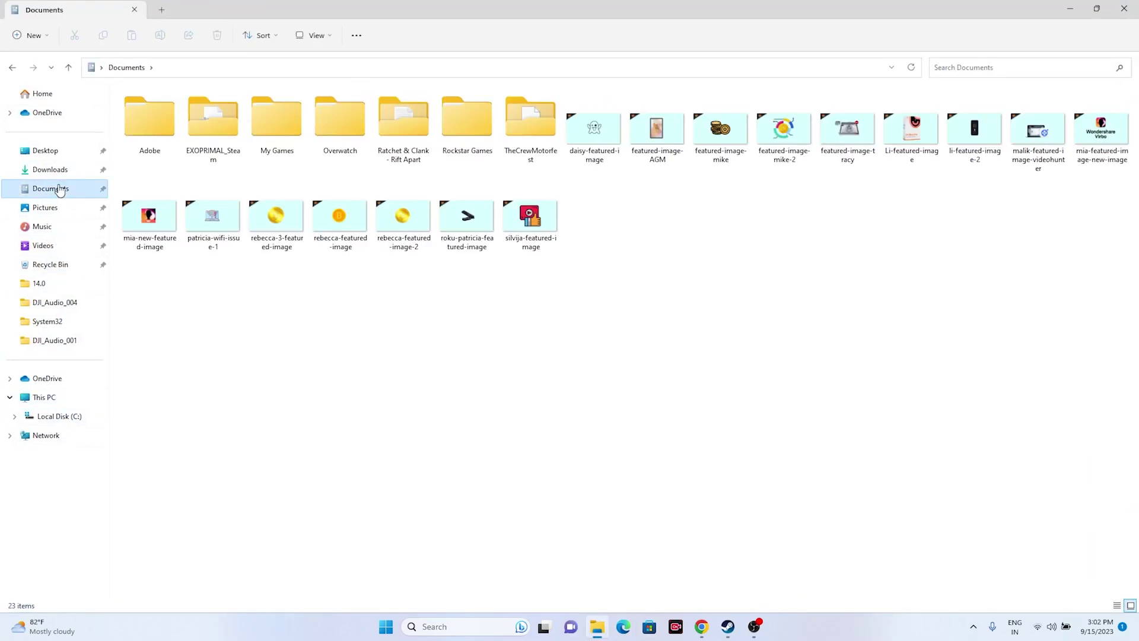
double_click(273, 146)
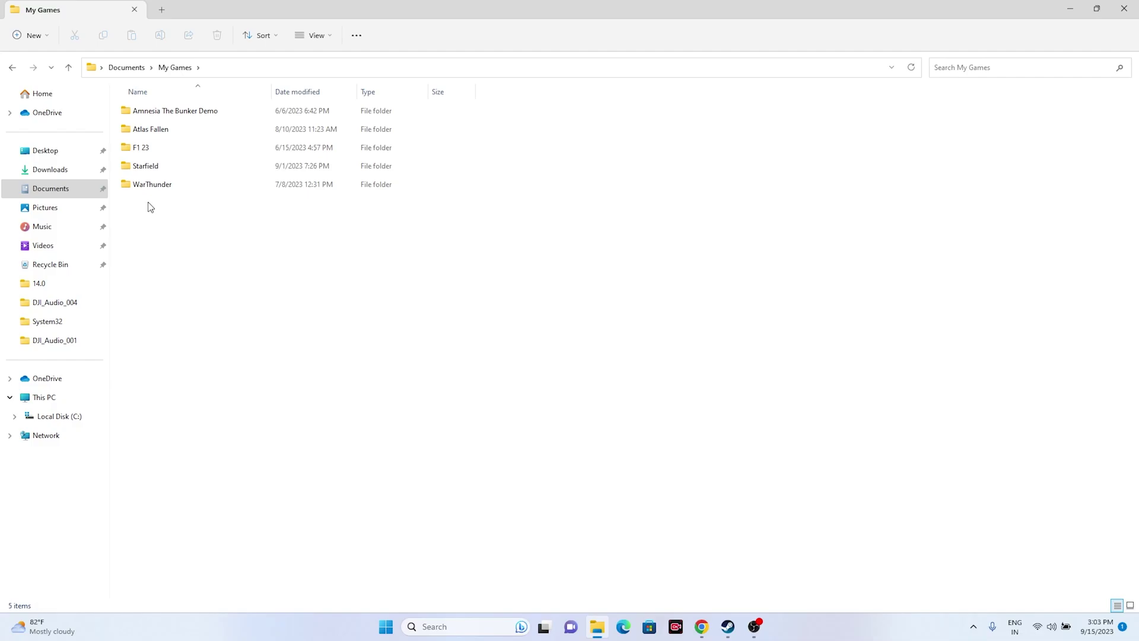
click(1124, 9)
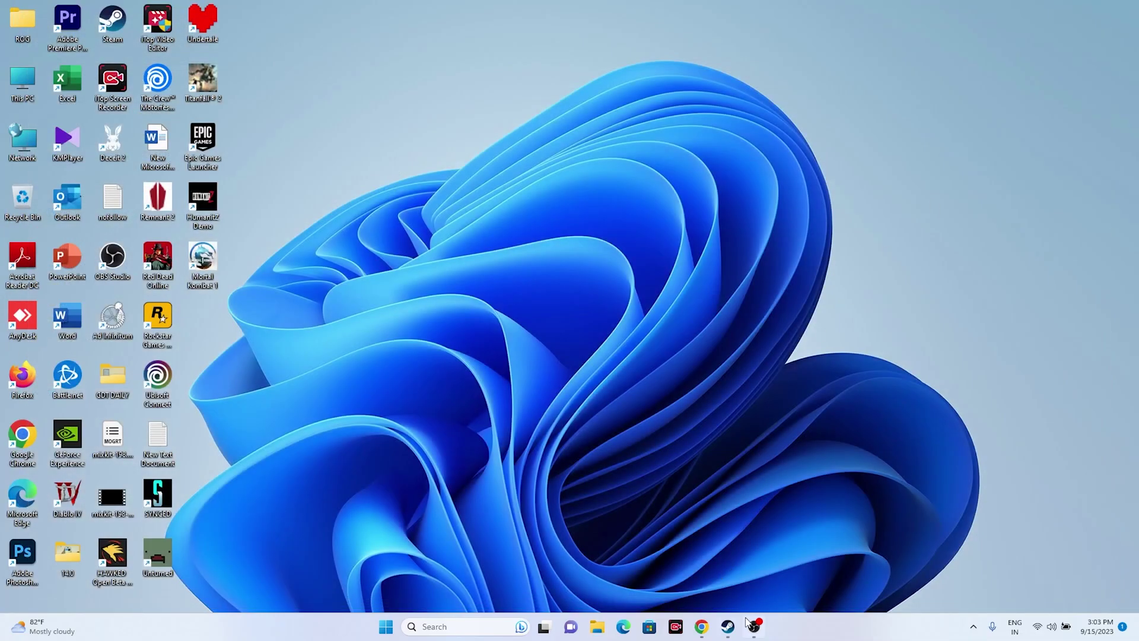
click(727, 626)
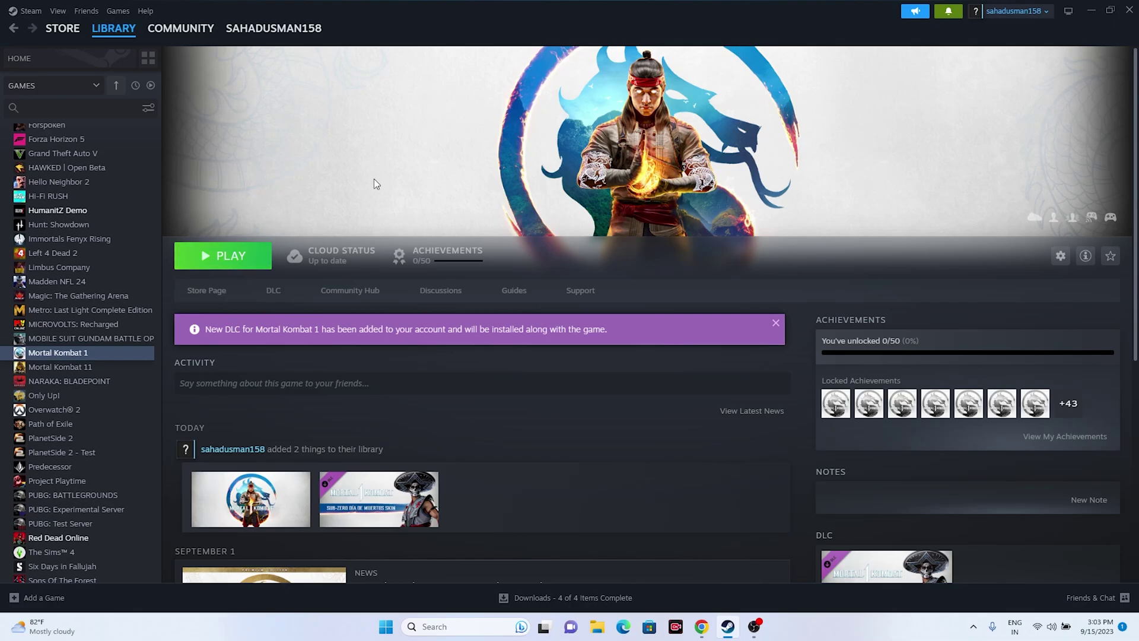
click(1084, 13)
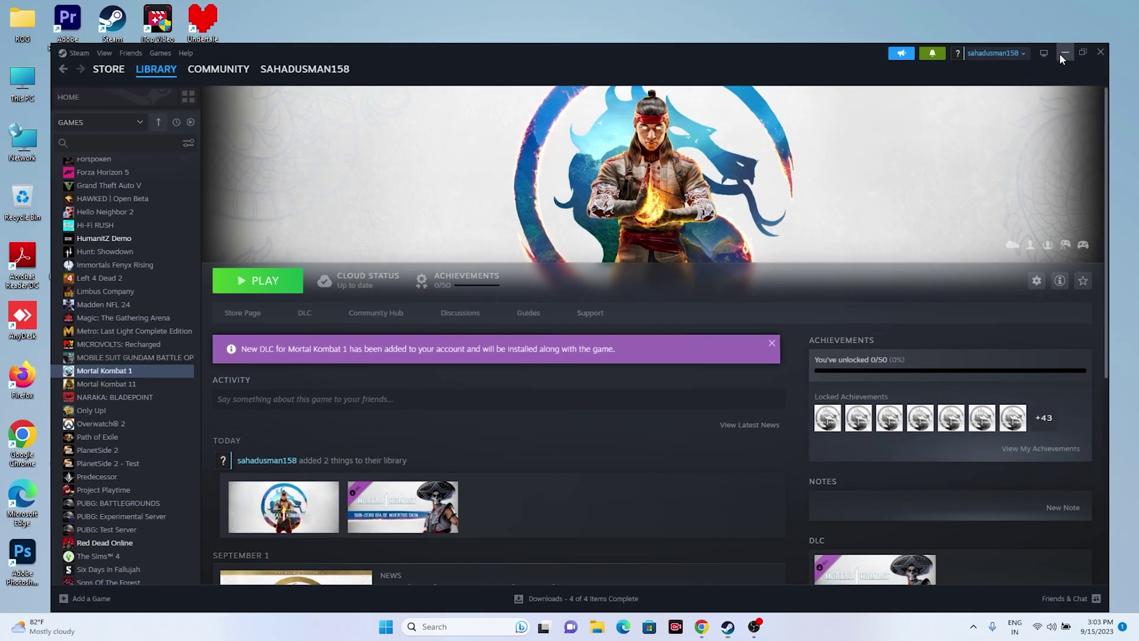
Step: Find Mortal Kombat 1 among the apps allowed through Windows Defender Firewall in Control Panel
click(450, 626)
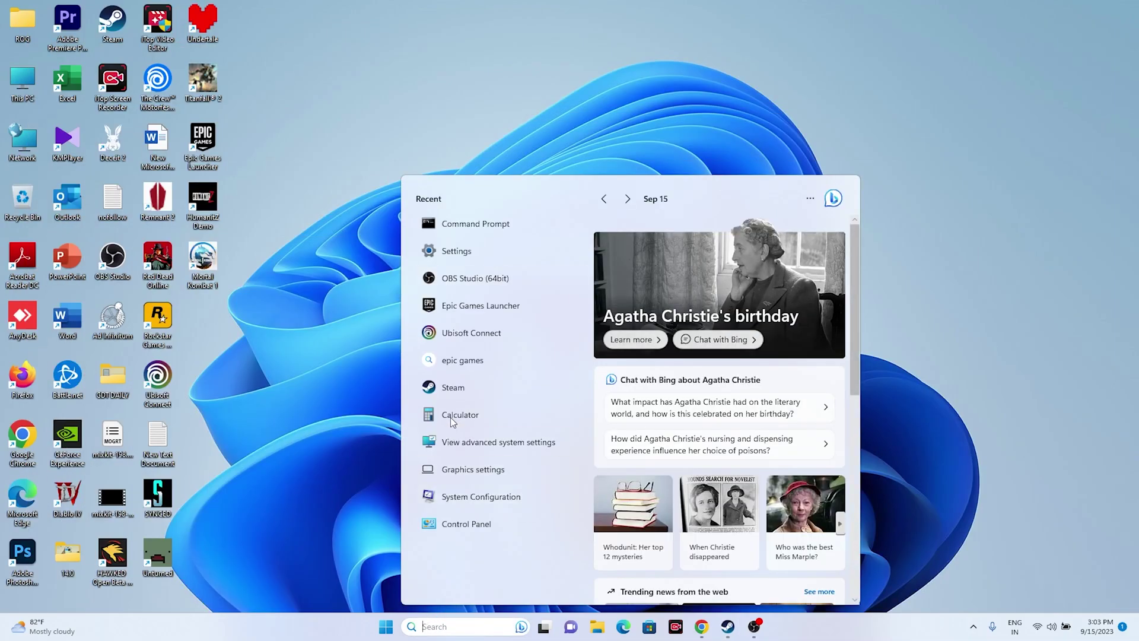
click(467, 524)
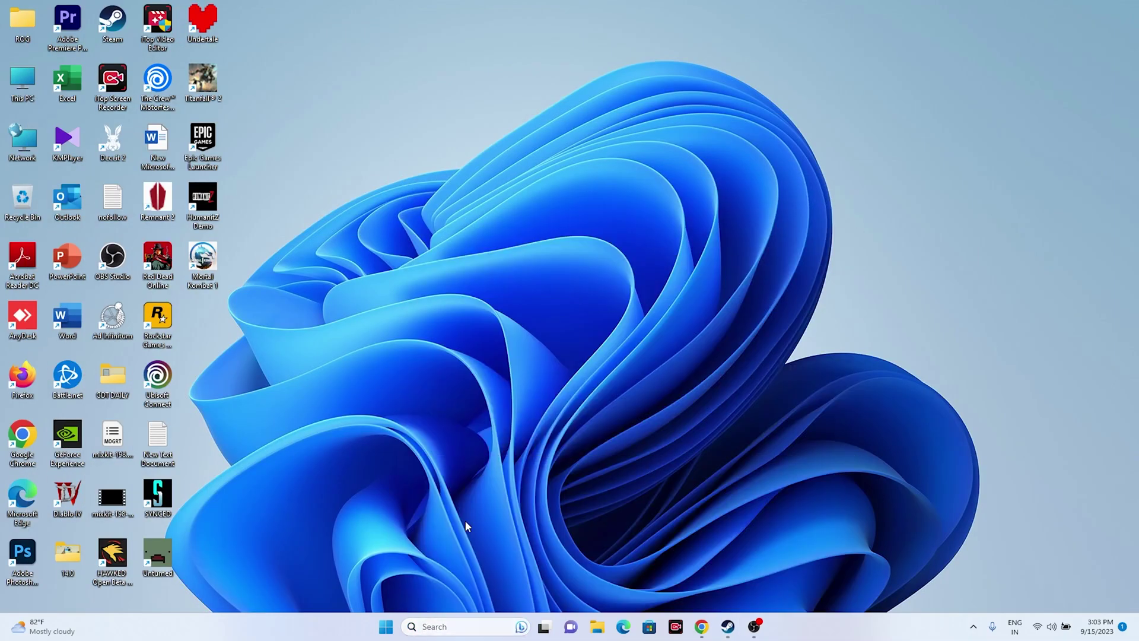
click(415, 97)
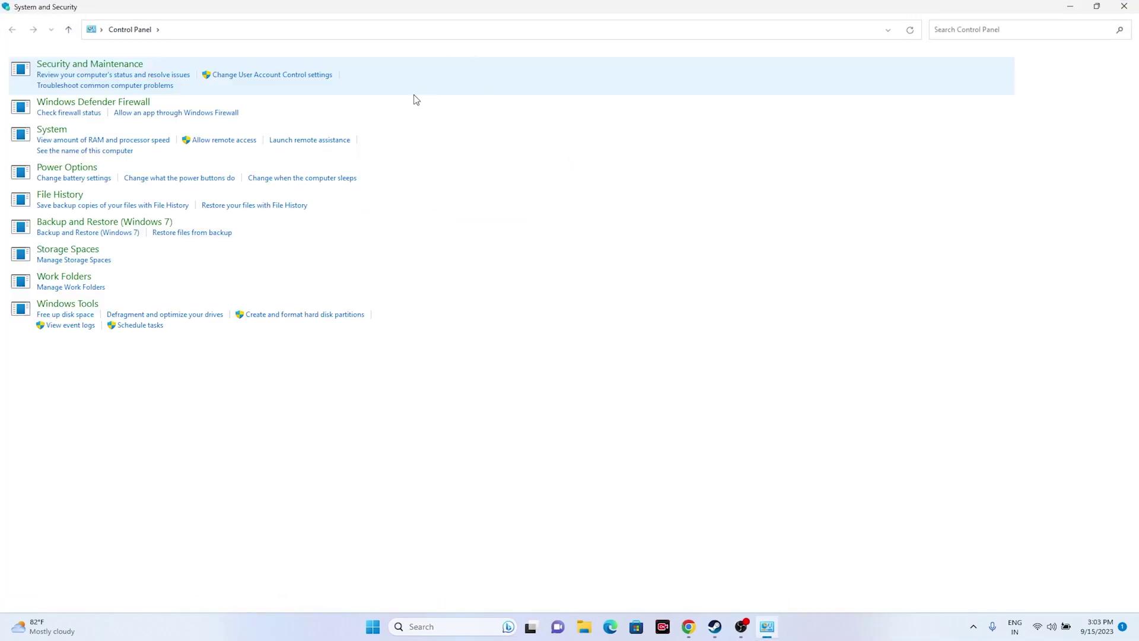
click(240, 103)
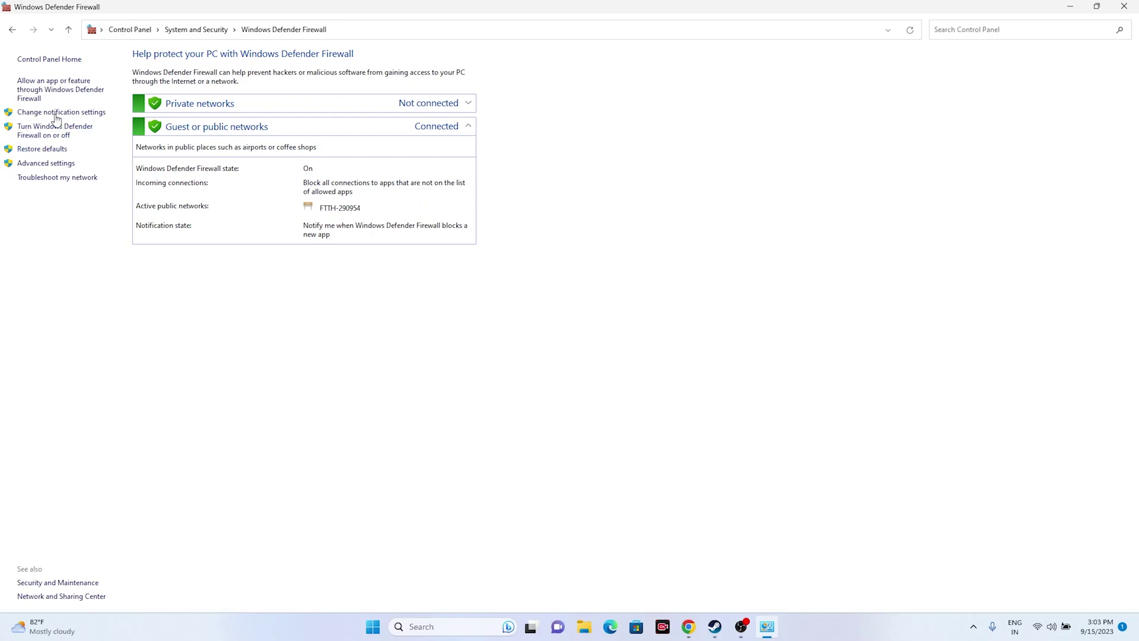
click(36, 89)
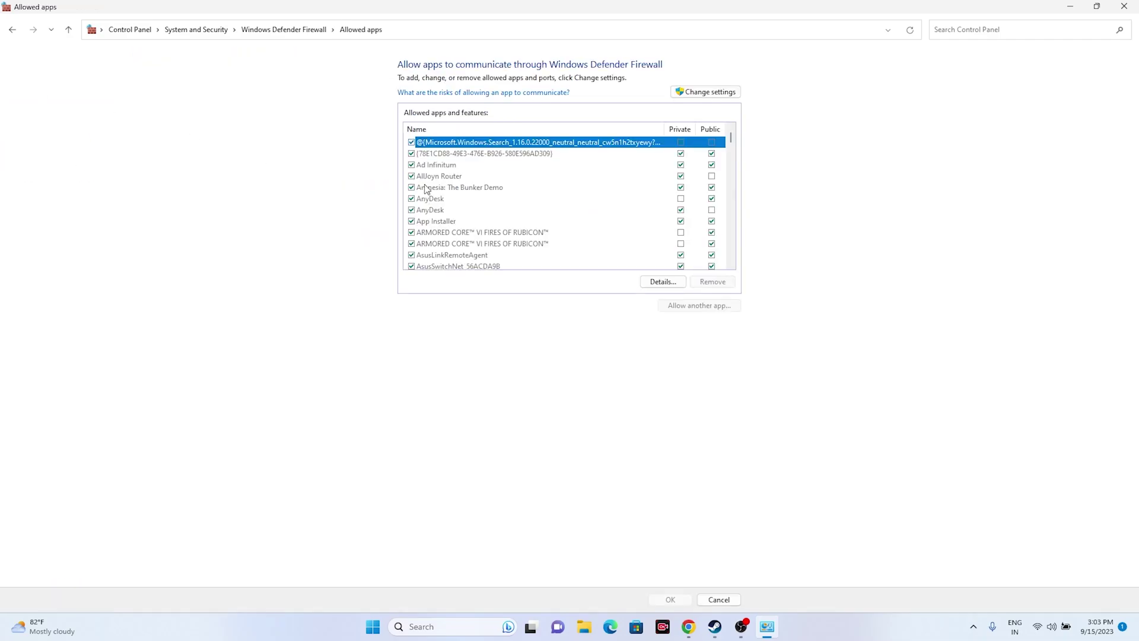
scroll(499, 188, down, 15)
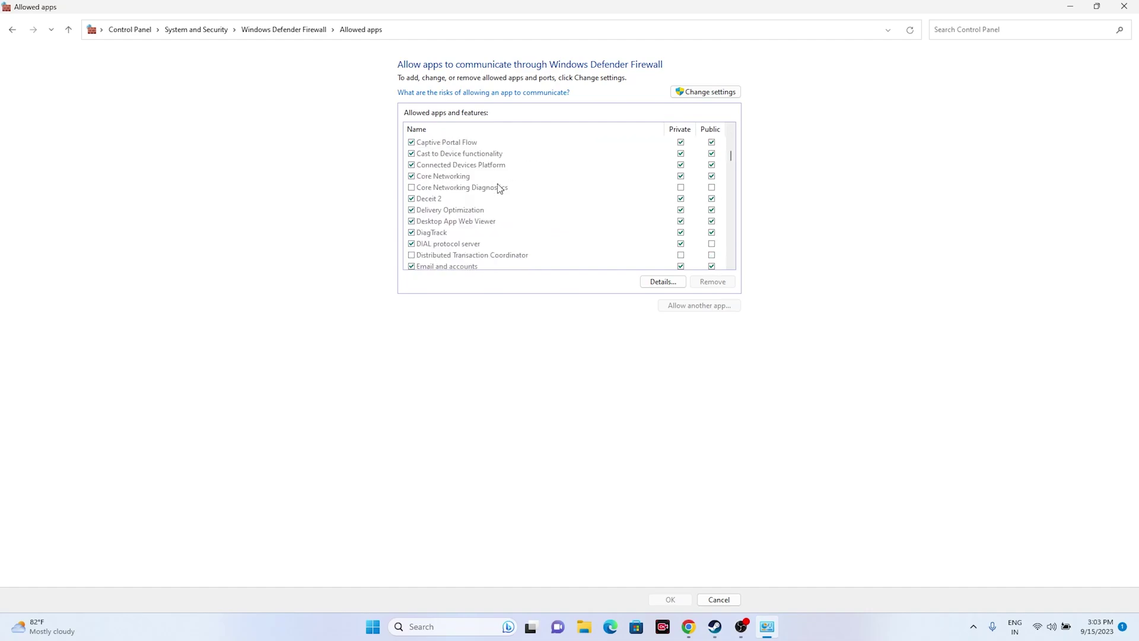
scroll(498, 189, down, 8)
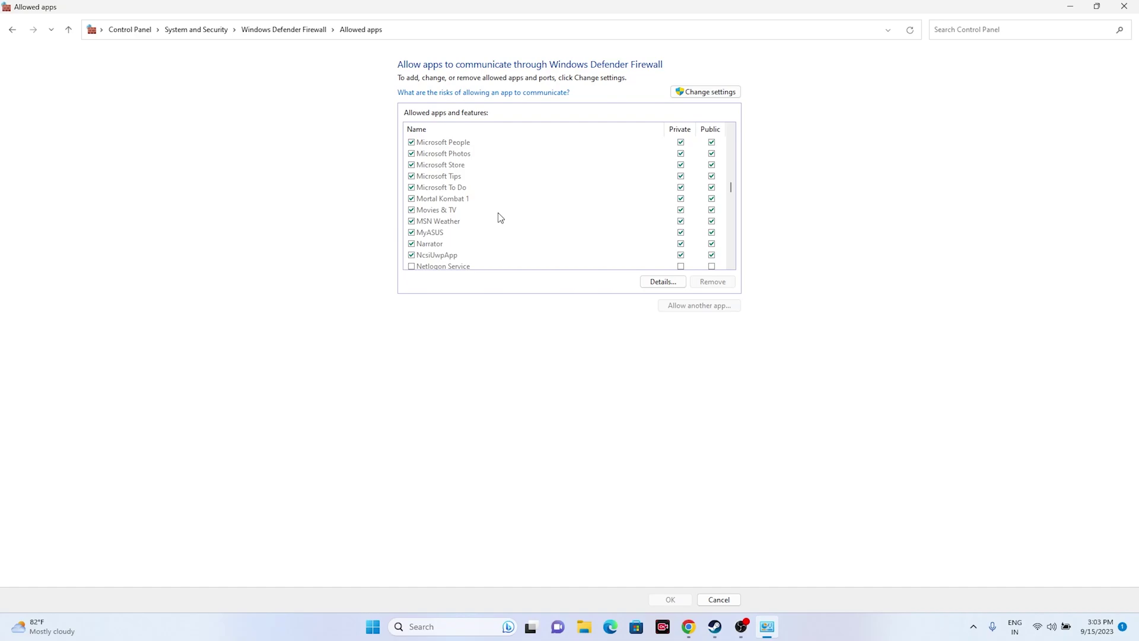
Step: Unlock the firewall's allowed apps list for changes and start browsing for another app to allow
click(703, 92)
click(701, 306)
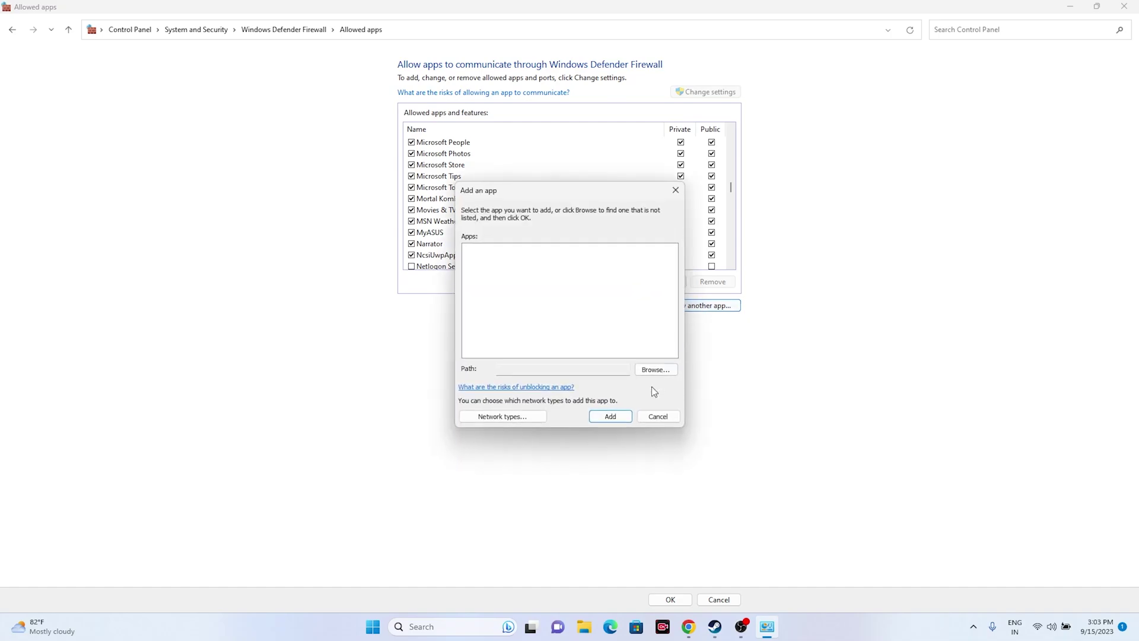
click(655, 369)
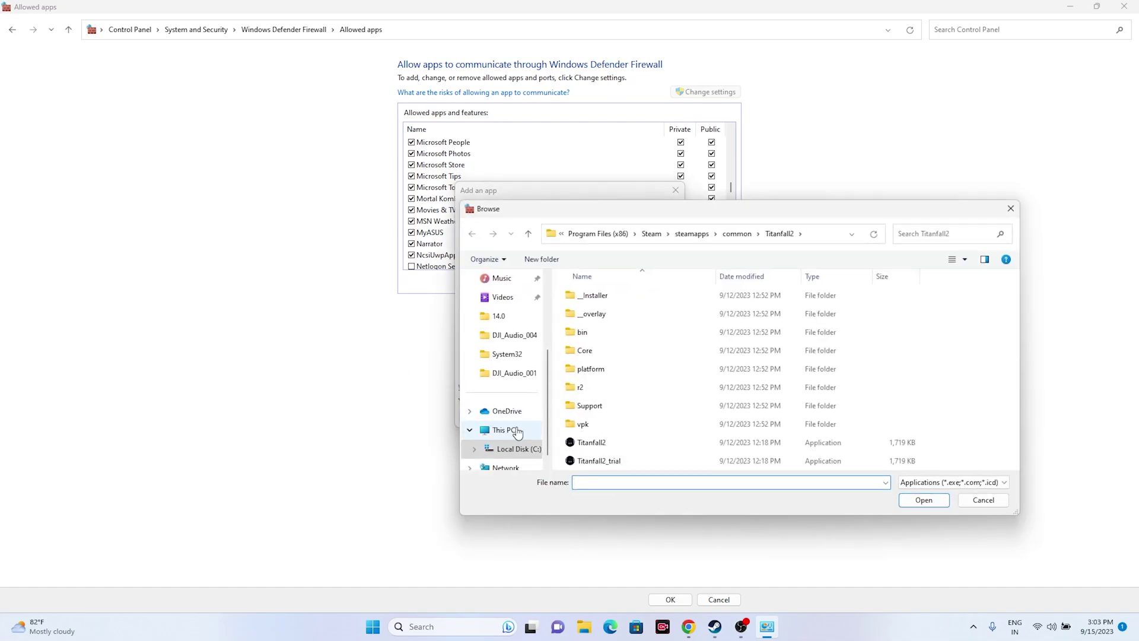
Step: Browse to the Mortal Kombat 1 folder on Local Disk (C:) under Program Files (x86)\Steam\steamapps\common
click(504, 430)
double_click(649, 302)
double_click(633, 389)
scroll(636, 387, down, 7)
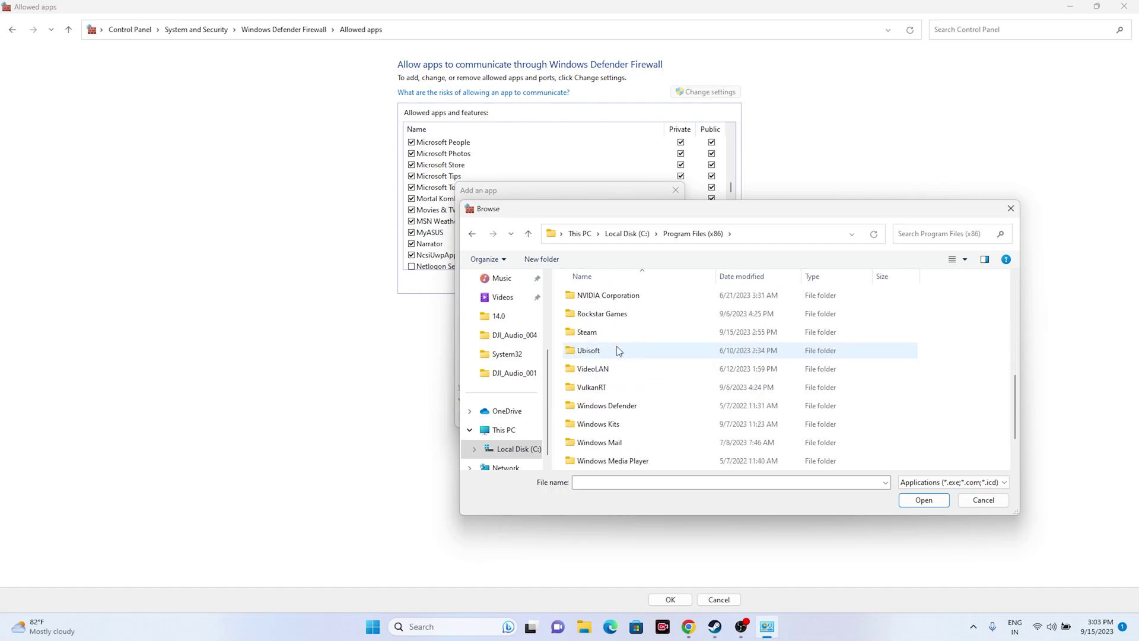
double_click(611, 337)
scroll(611, 337, down, 4)
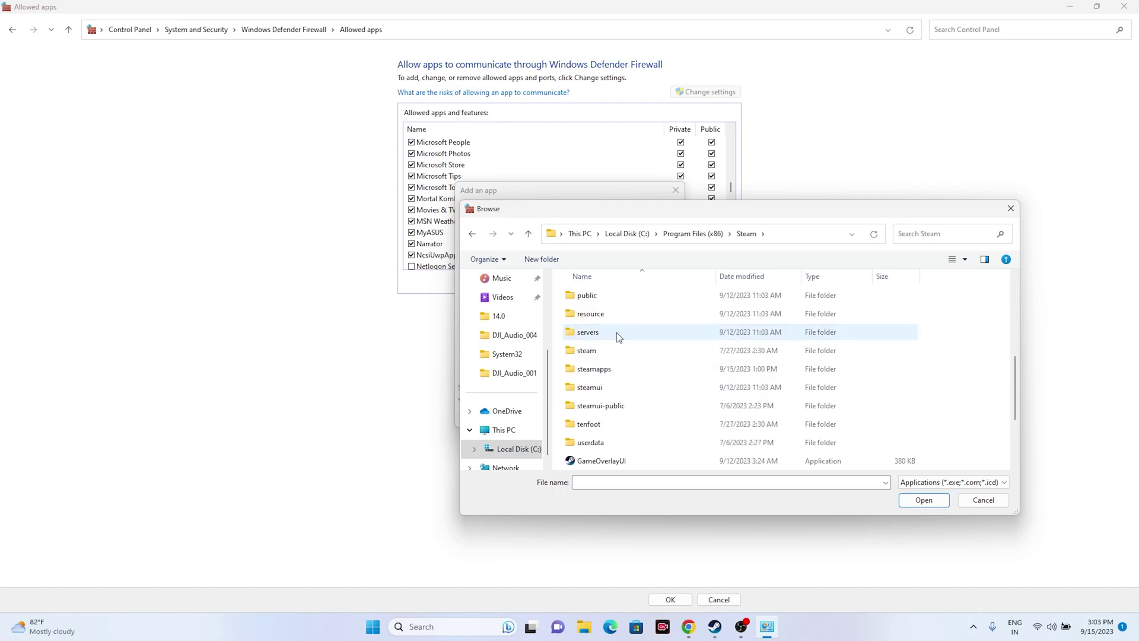
click(612, 374)
double_click(612, 374)
double_click(605, 297)
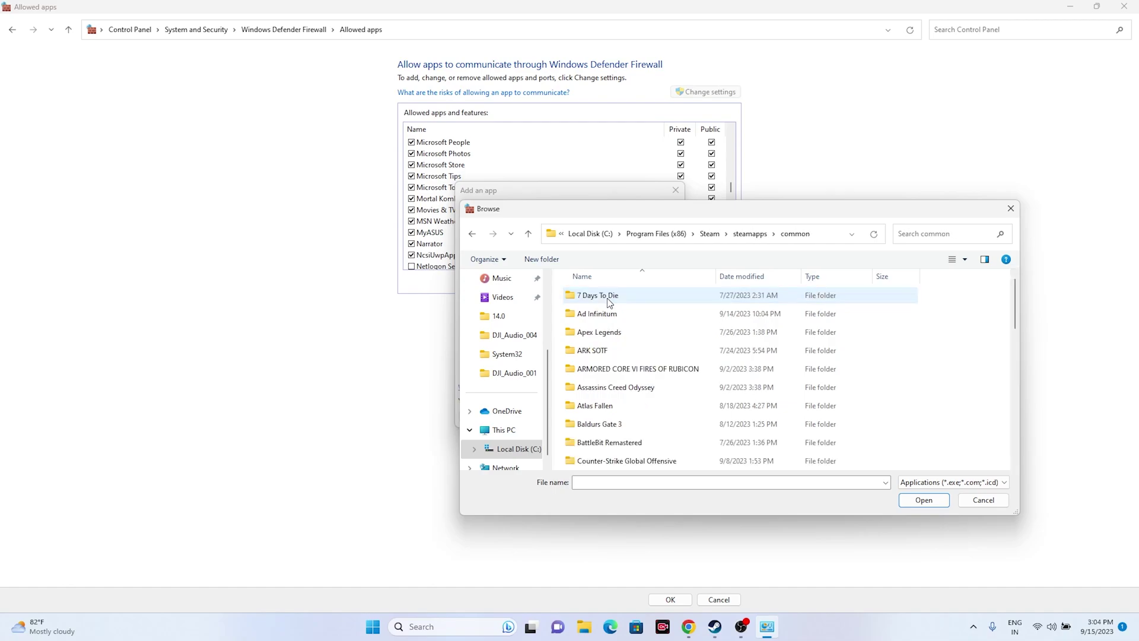
scroll(638, 344, down, 3)
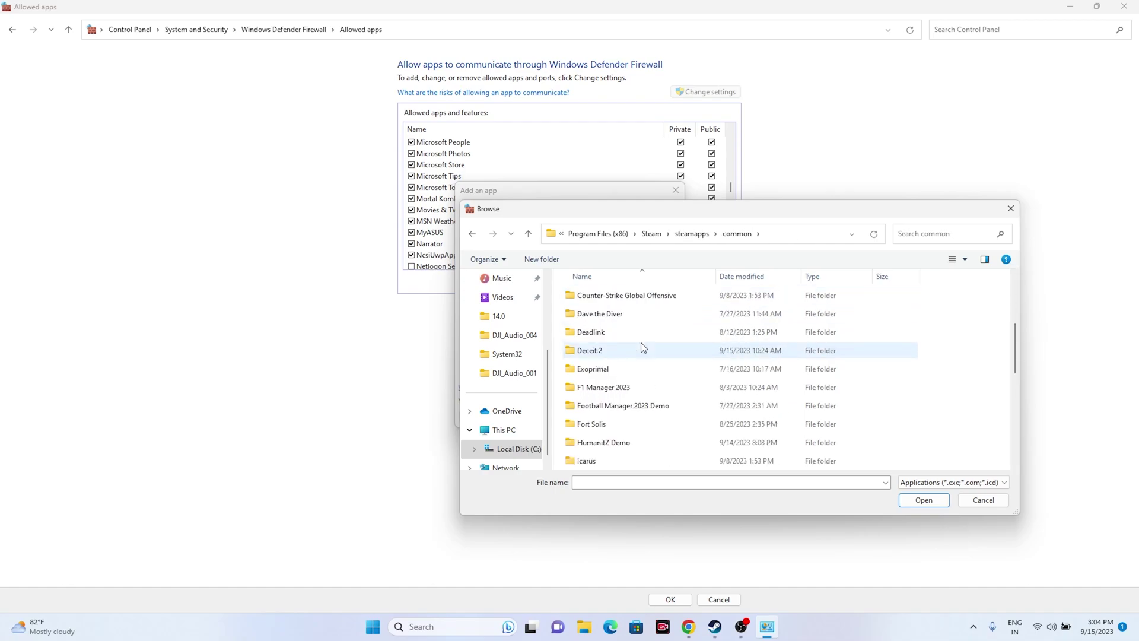
scroll(644, 347, down, 1)
scroll(642, 347, down, 3)
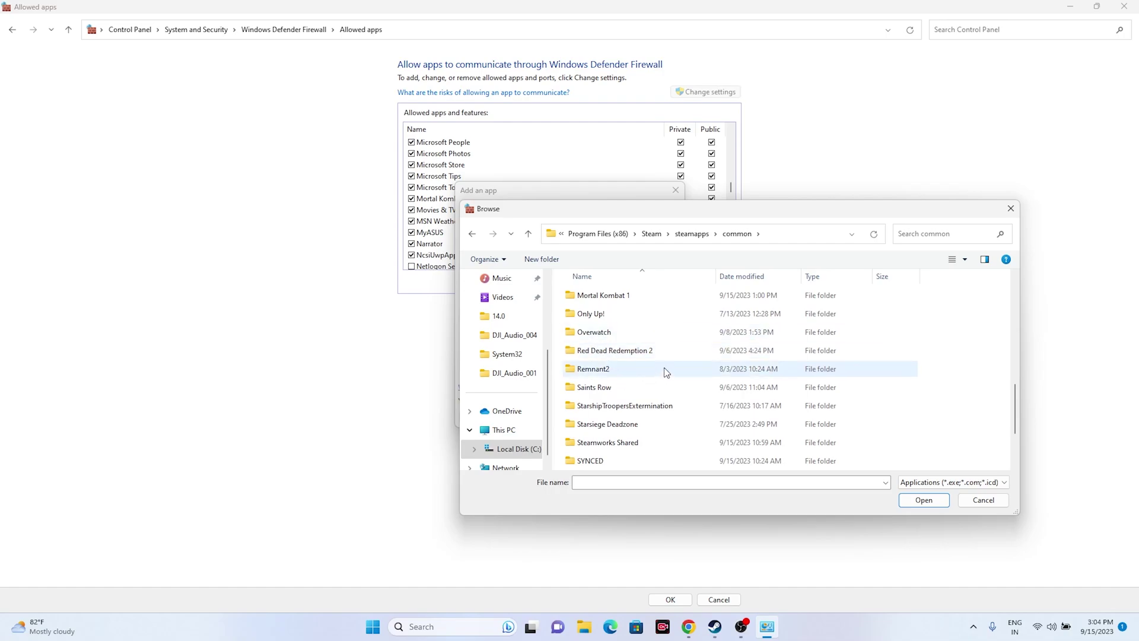
double_click(628, 298)
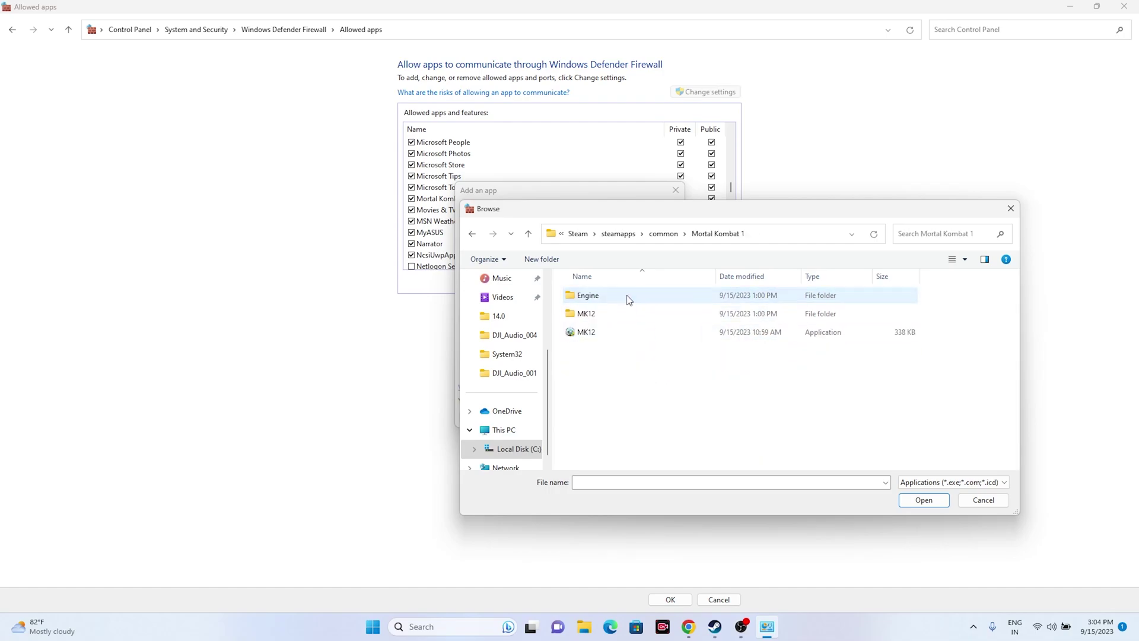
Step: Try to add the MK12 application to the firewall's allowed apps, then close the dialog and Control Panel
click(618, 334)
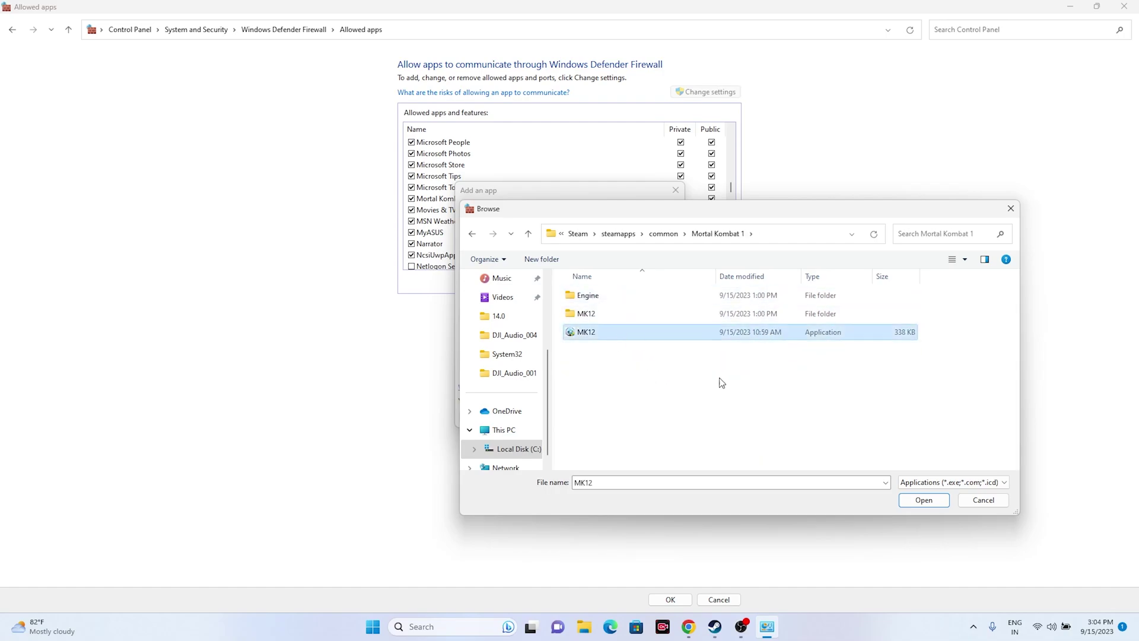
click(914, 501)
click(611, 417)
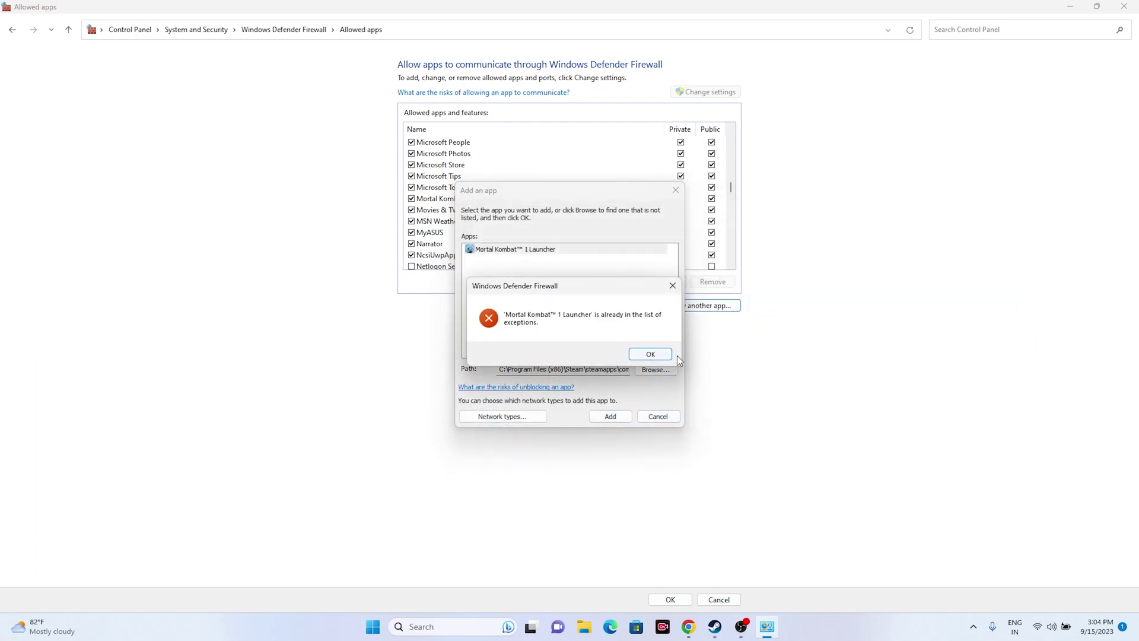
click(647, 354)
click(675, 189)
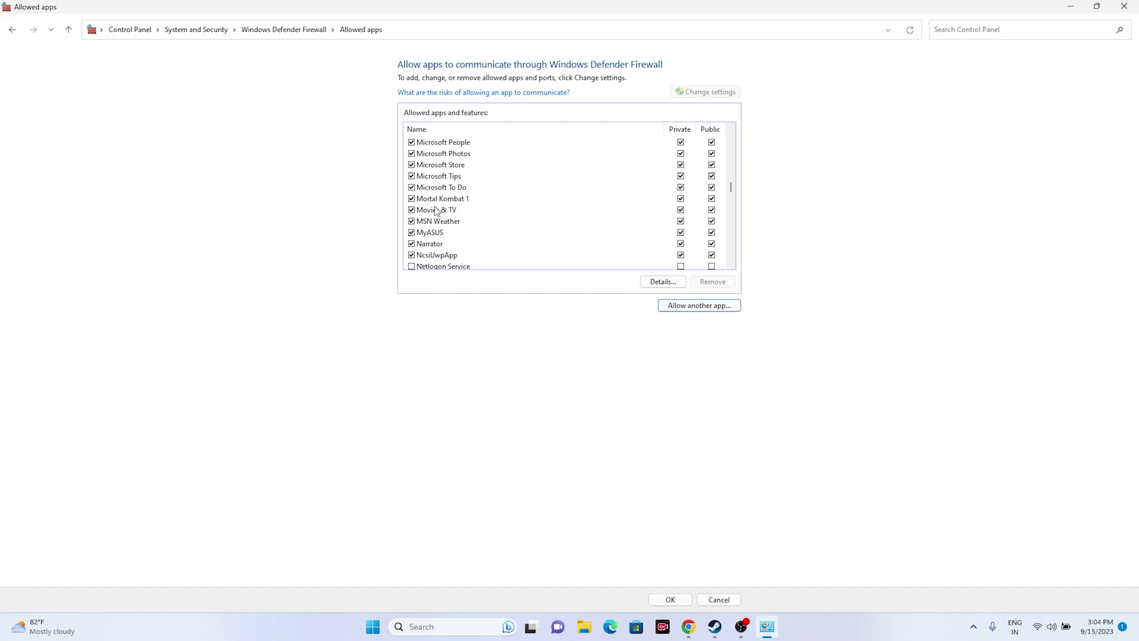
click(1124, 6)
click(728, 626)
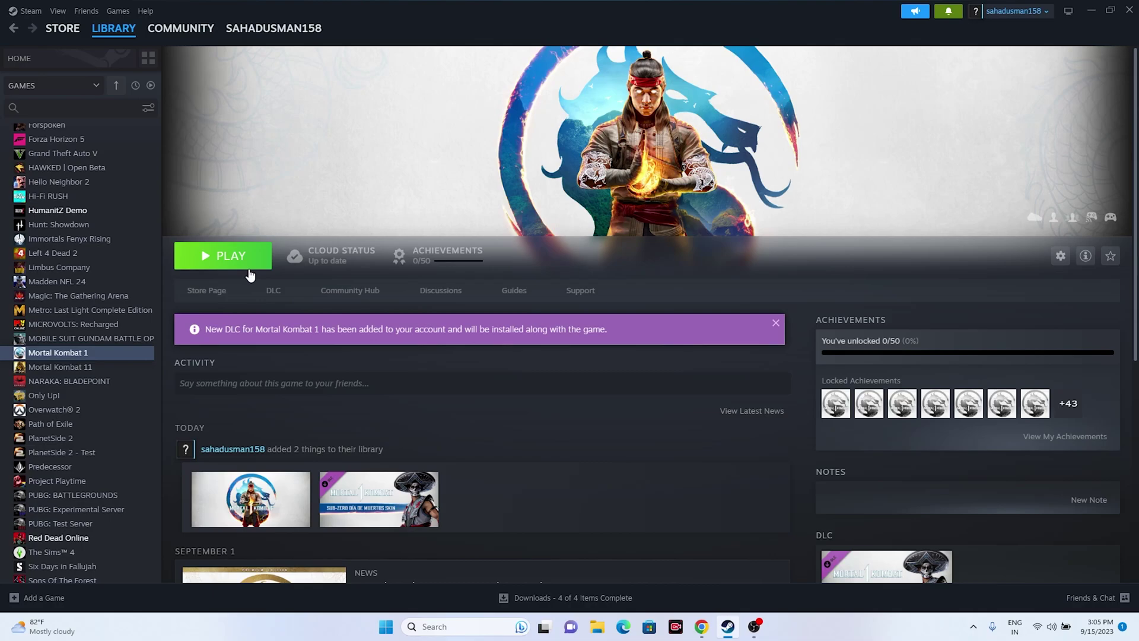
click(1089, 10)
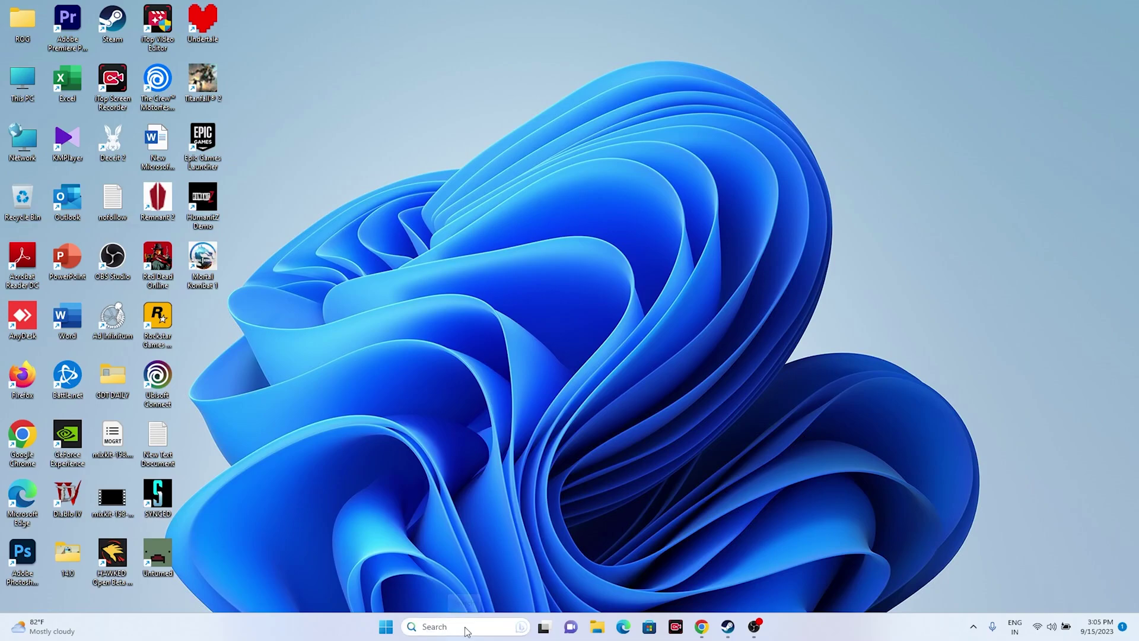
Step: In System Configuration, disable all listed services, hide all Microsoft services, and save the changes
click(466, 627)
click(469, 496)
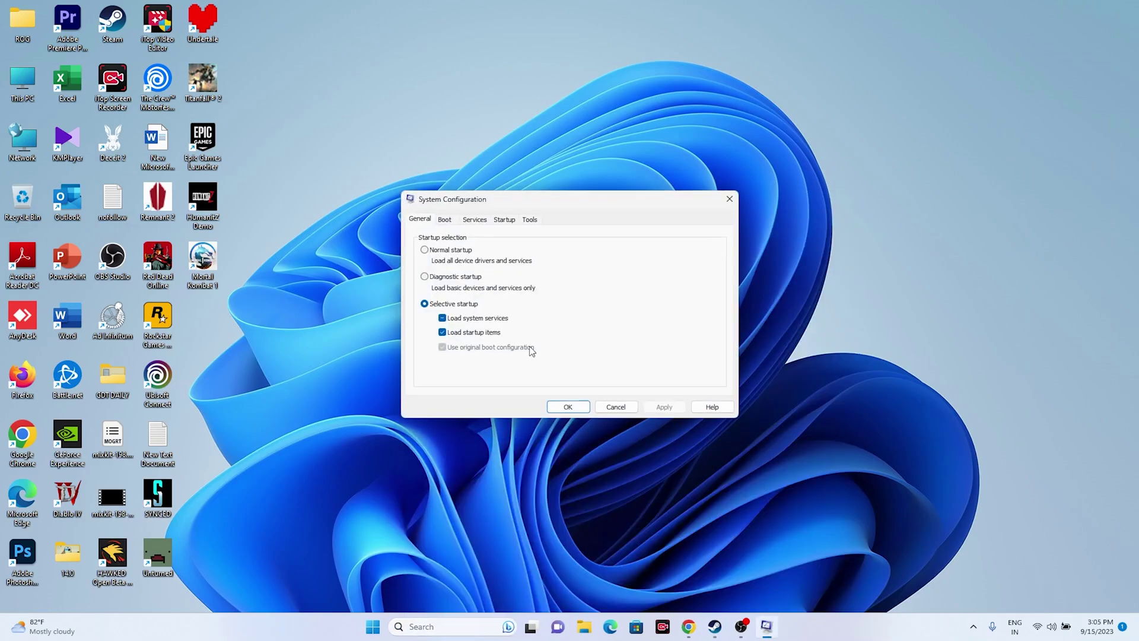
click(474, 220)
click(699, 376)
click(458, 386)
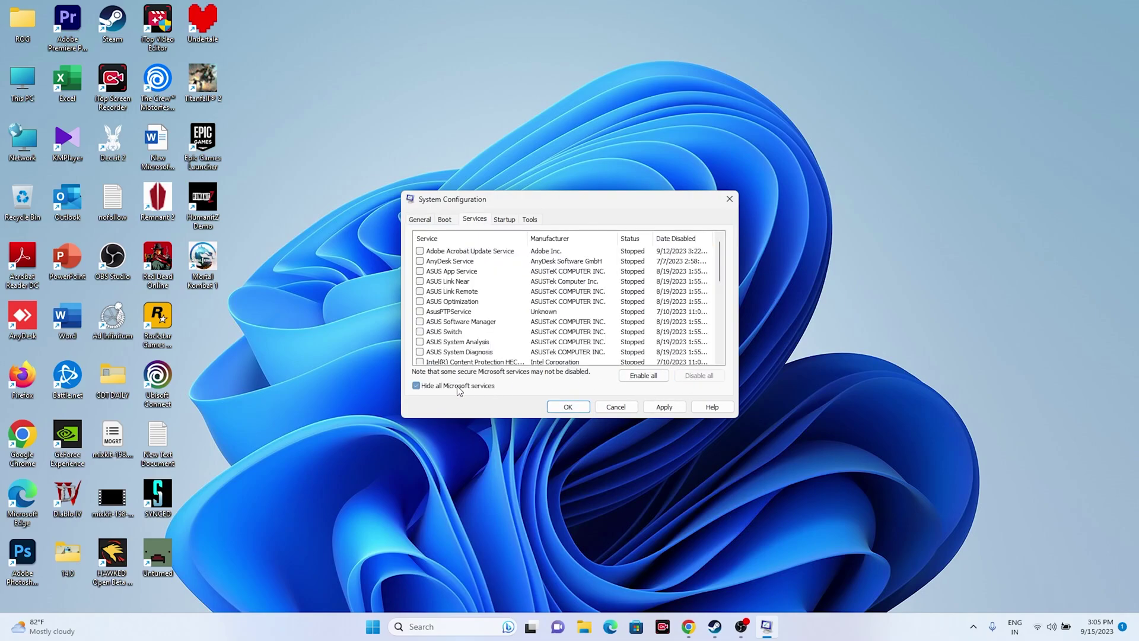
click(653, 409)
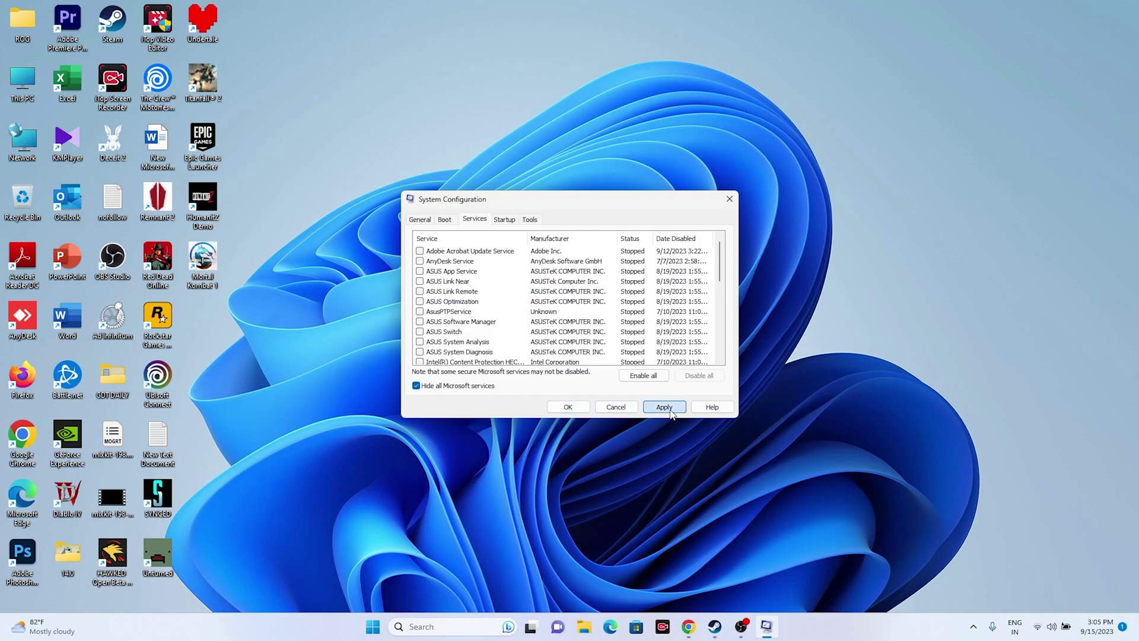
click(565, 408)
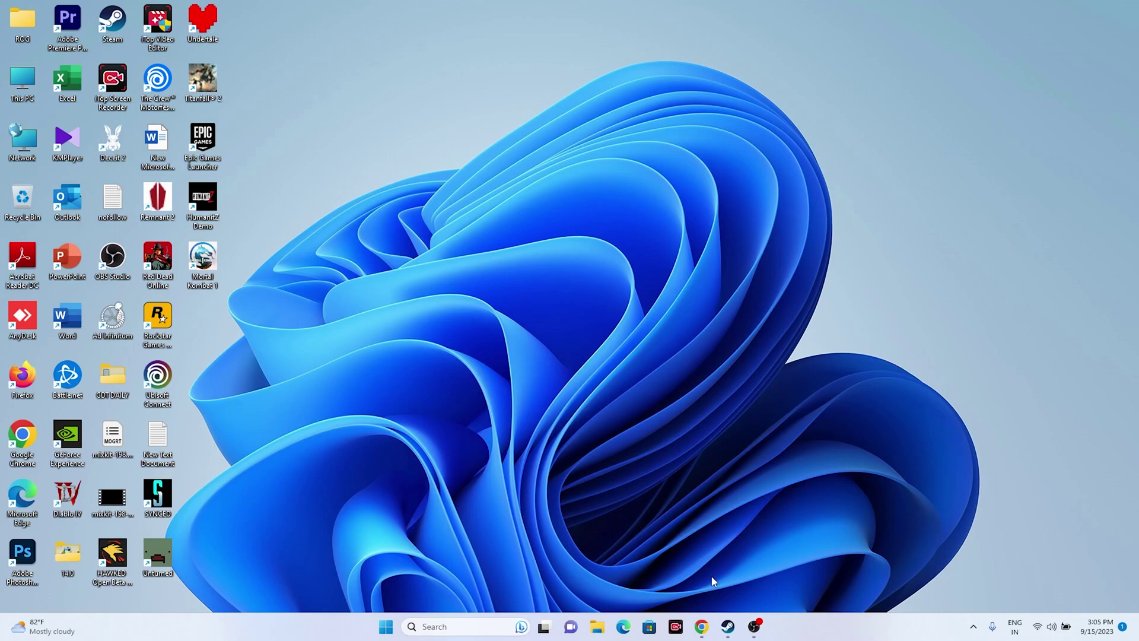
Step: Switch to Steam, open the properties of Mortal Kombat 1, and review its installed files, updates and general settings
click(728, 626)
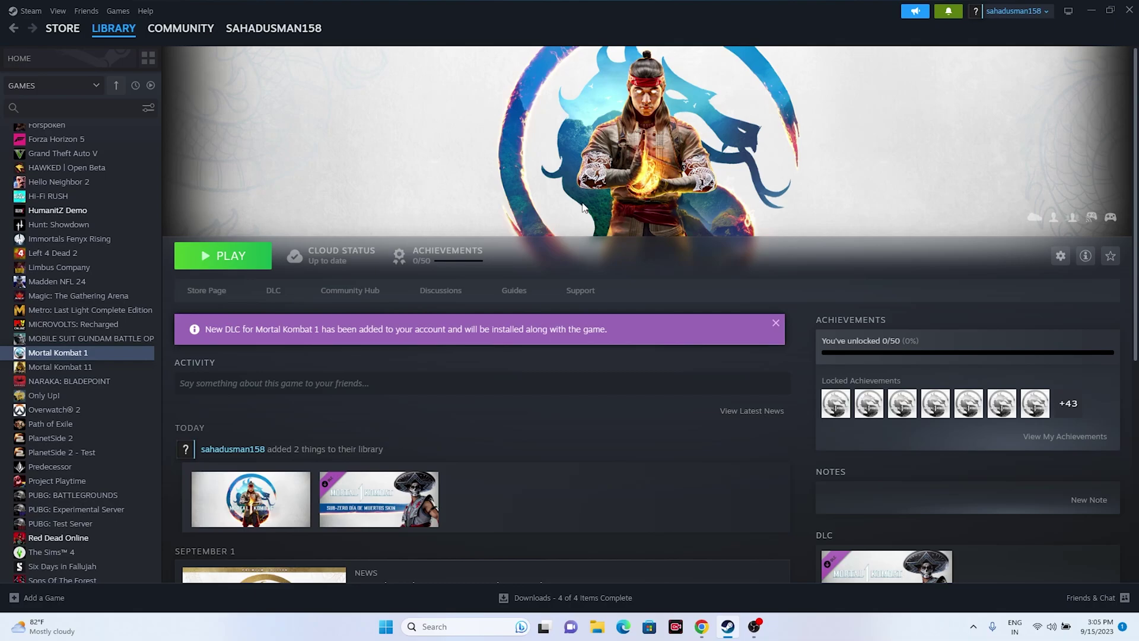
right_click(74, 354)
click(95, 436)
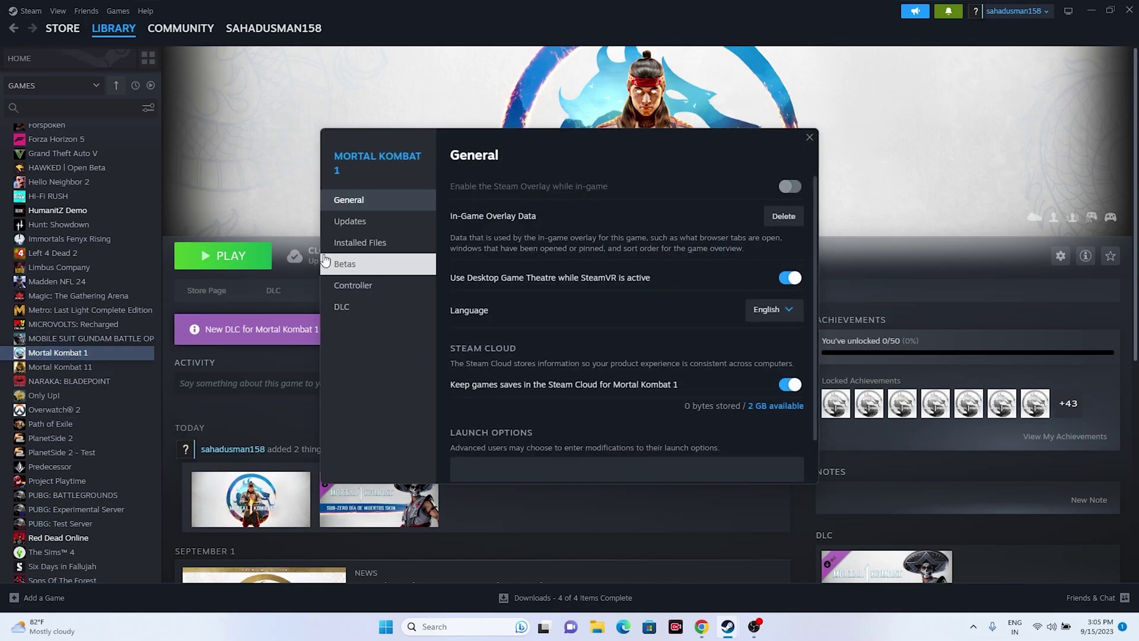
click(372, 242)
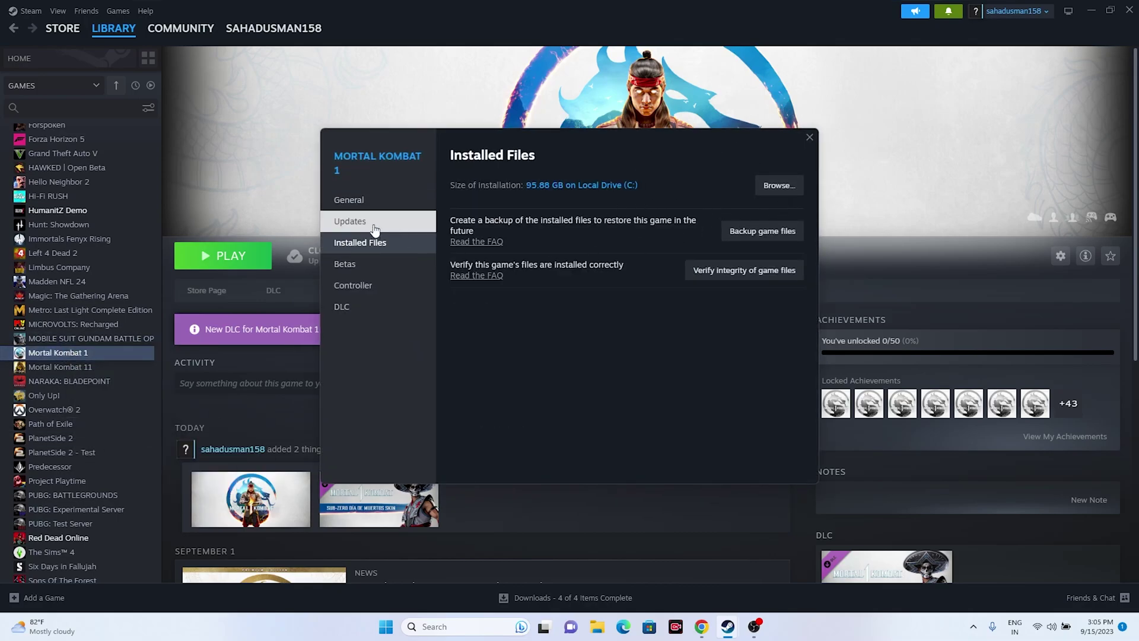
click(363, 222)
click(362, 202)
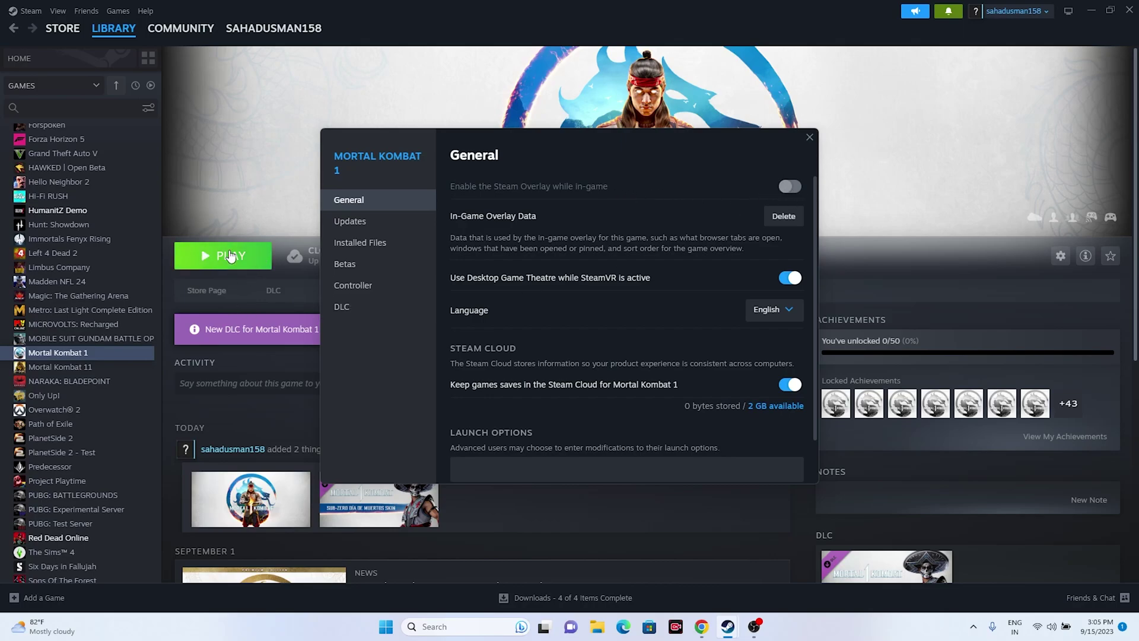
Step: Enter -dx11 as the launch option for Mortal Kombat 1, erase from its end, and close the game's properties
drag(646, 153, 818, 166)
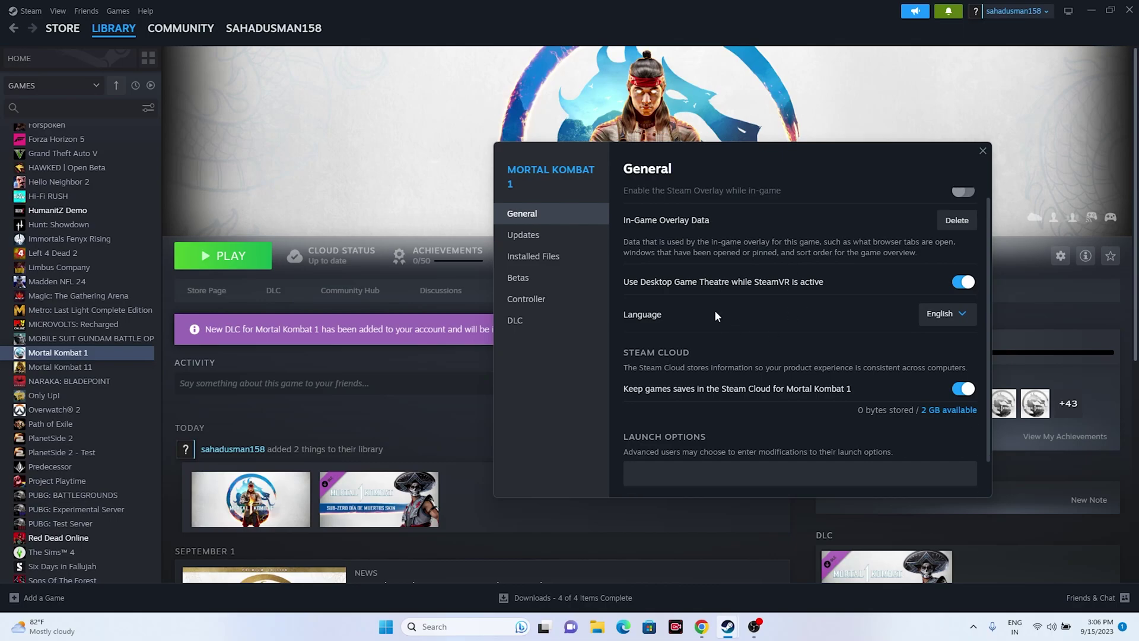
scroll(700, 344, down, 1)
click(651, 429)
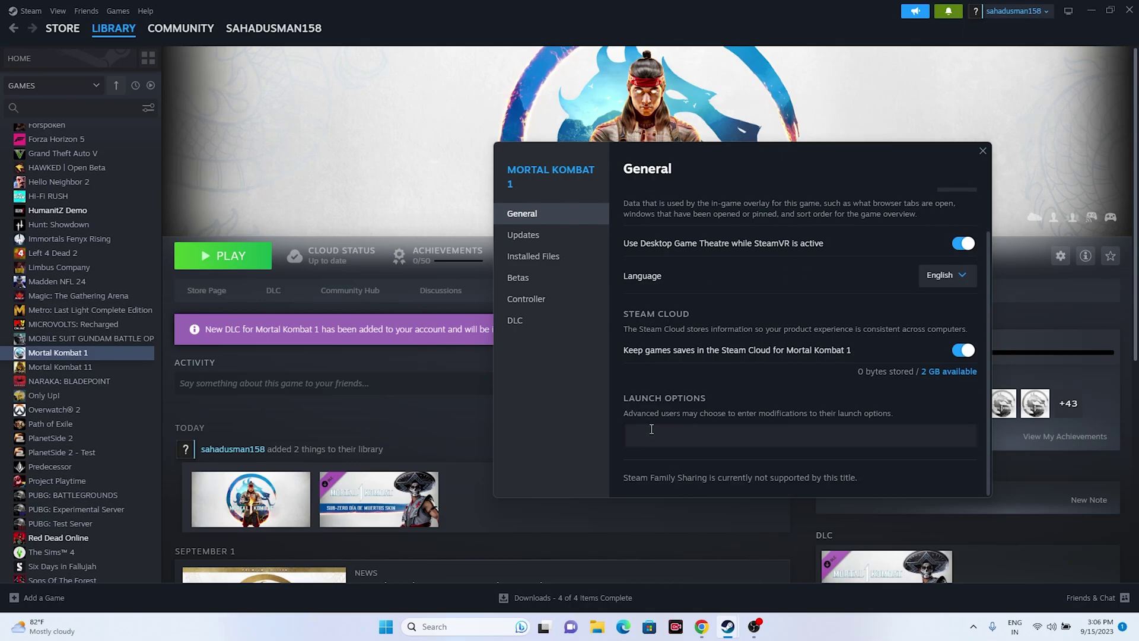
text(-dx11)
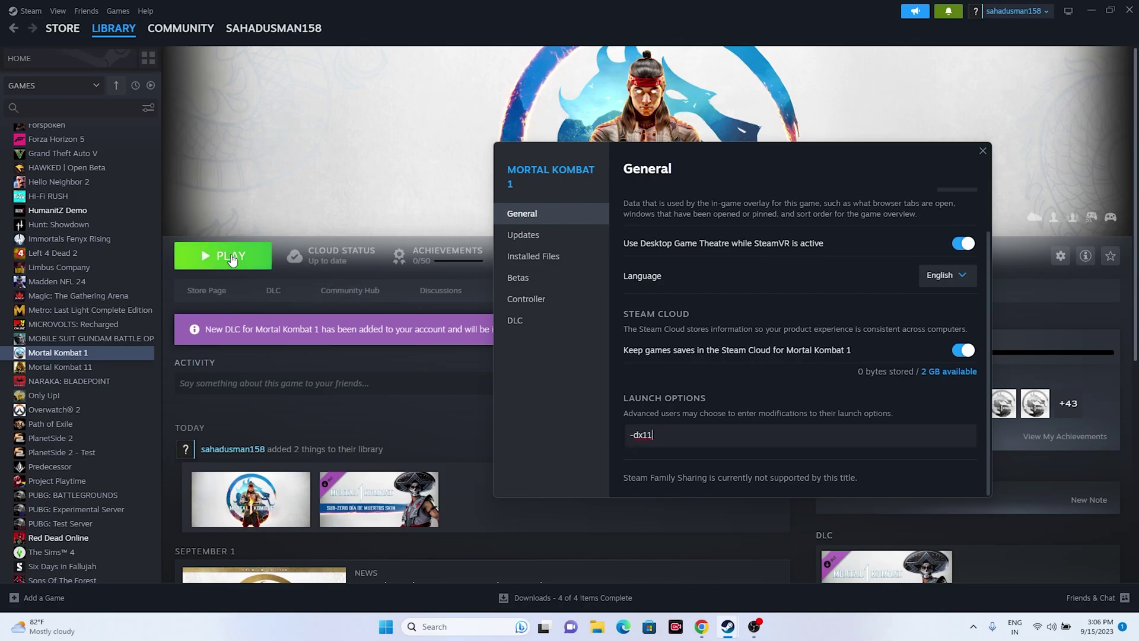
key(BackSpace)
click(982, 151)
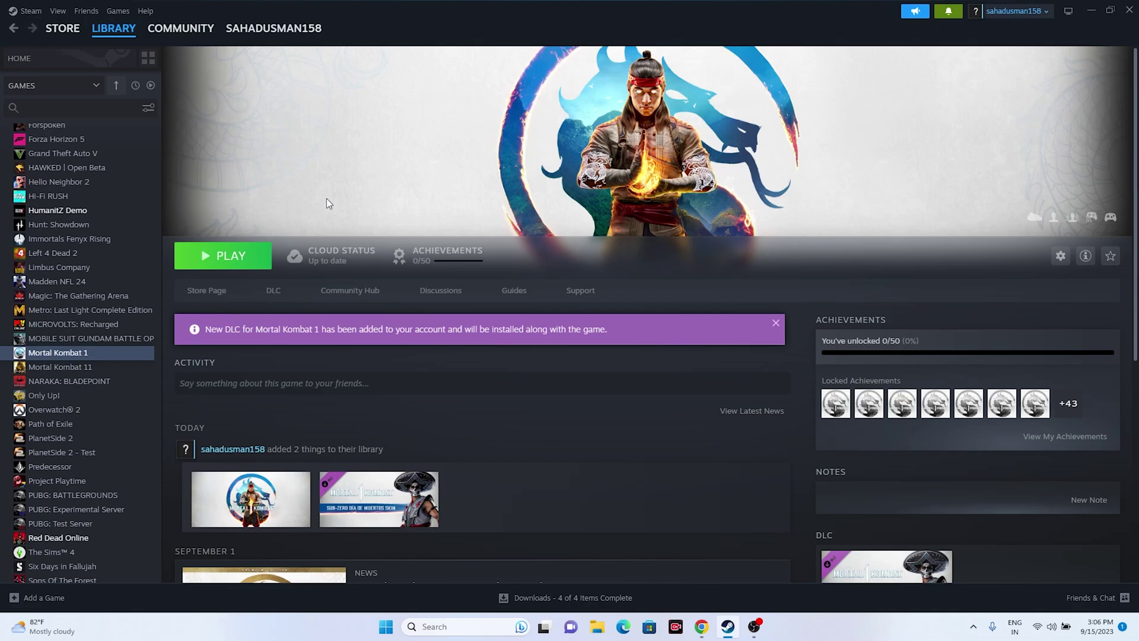
click(1092, 13)
Step: Open the Windows Graphics settings and start browsing for a desktop app to add to the custom options
click(470, 624)
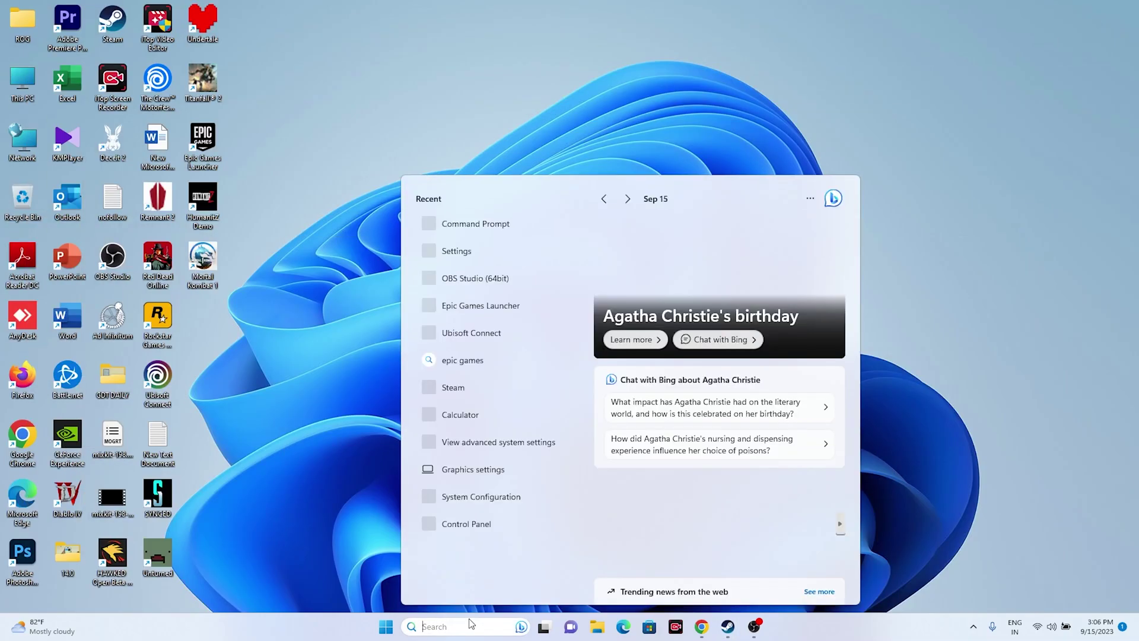
click(572, 469)
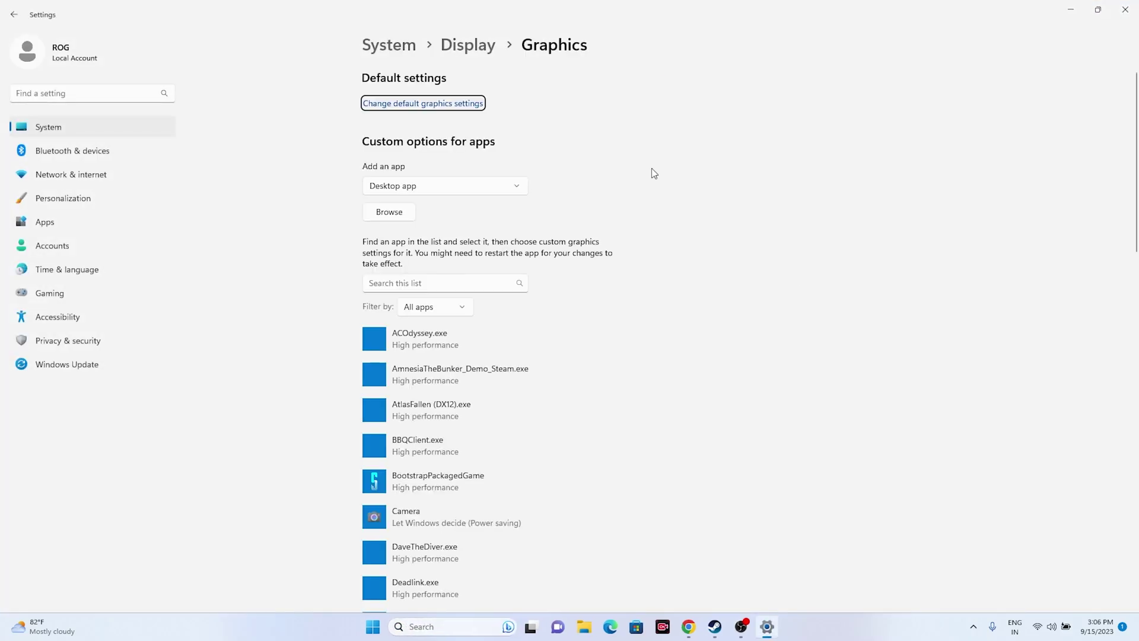
scroll(651, 168, down, 15)
scroll(652, 166, up, 8)
scroll(653, 170, up, 6)
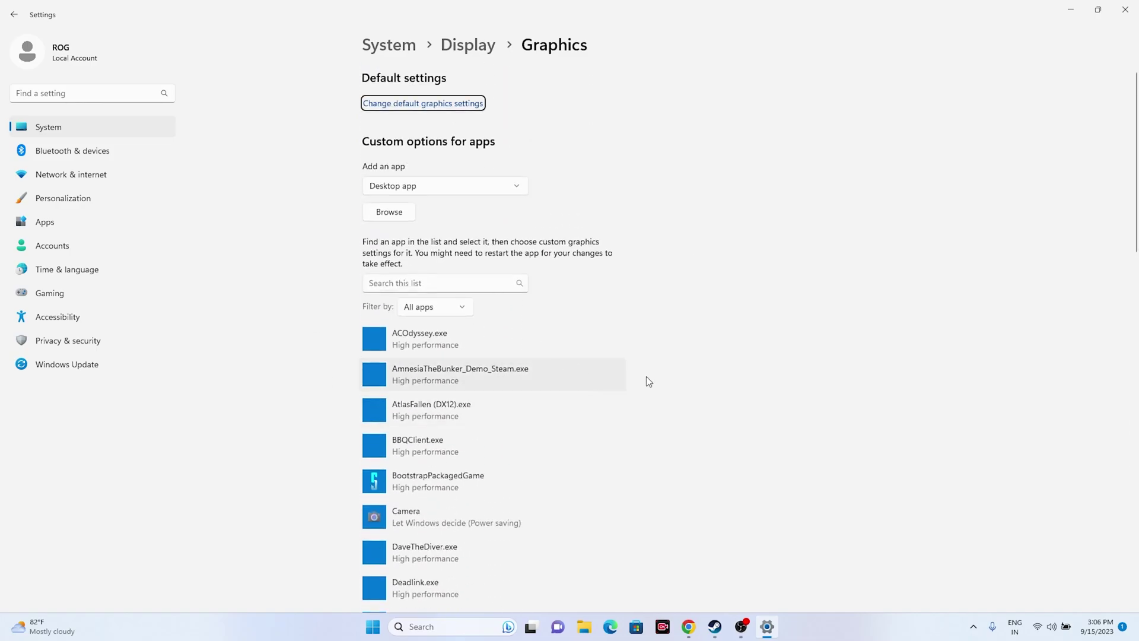
click(390, 215)
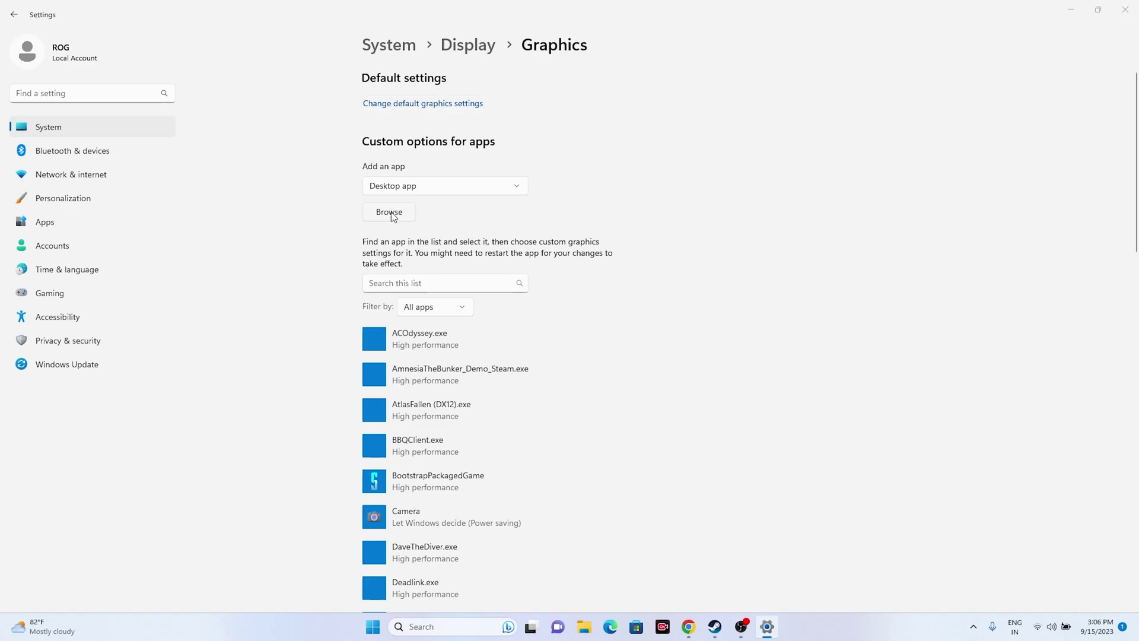
Step: Browse to the Mortal Kombat 1 folder on Local Disk (C:) in Program Files (x86)\Steam\steamapps\common for the graphics app list
click(45, 231)
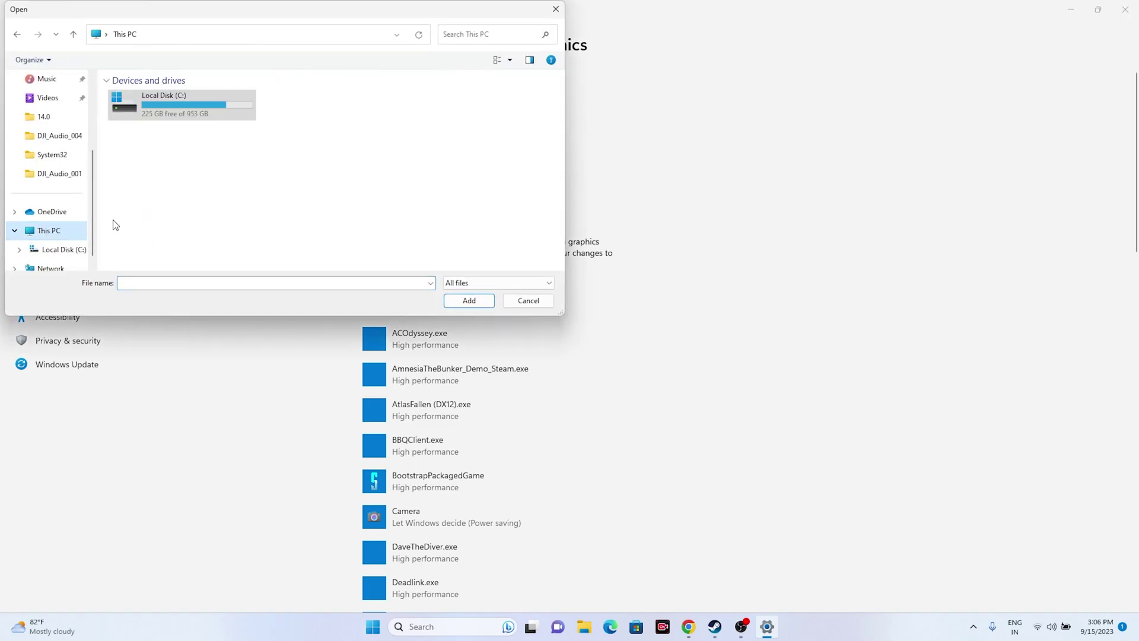
double_click(193, 114)
double_click(176, 189)
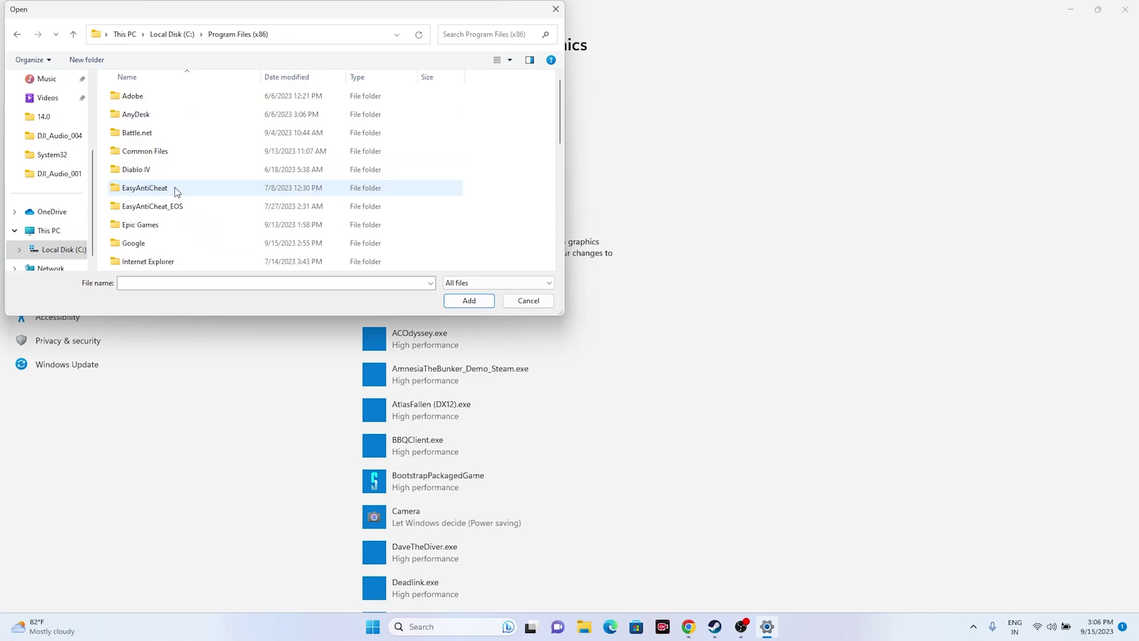
scroll(184, 178, down, 2)
scroll(186, 171, down, 2)
double_click(153, 191)
scroll(203, 175, down, 1)
double_click(153, 171)
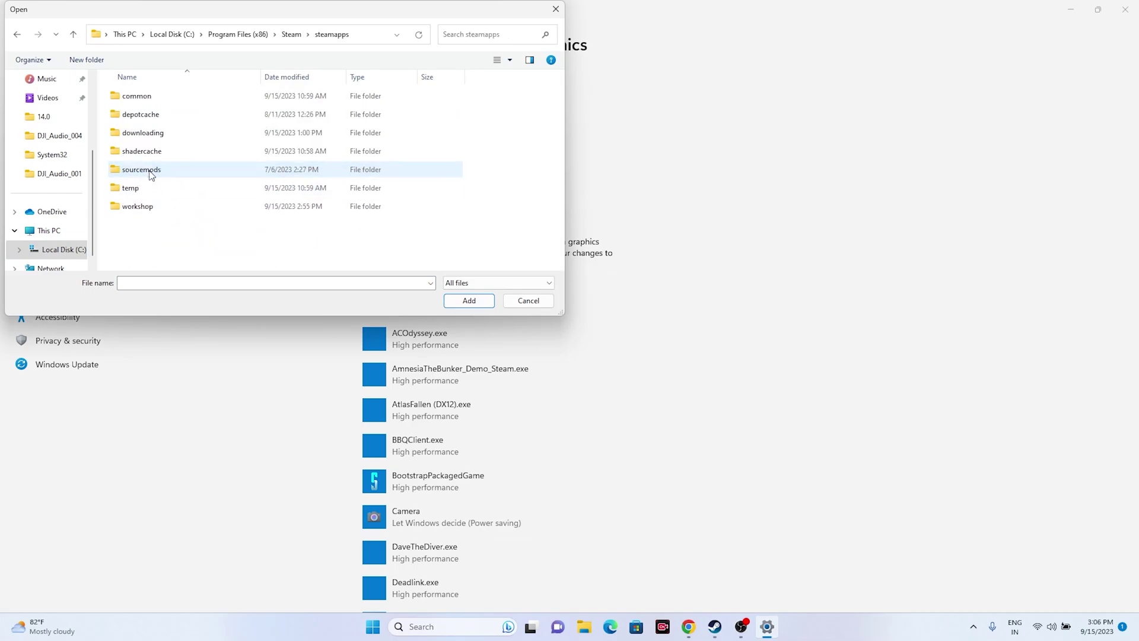
click(153, 99)
double_click(153, 98)
scroll(232, 172, down, 3)
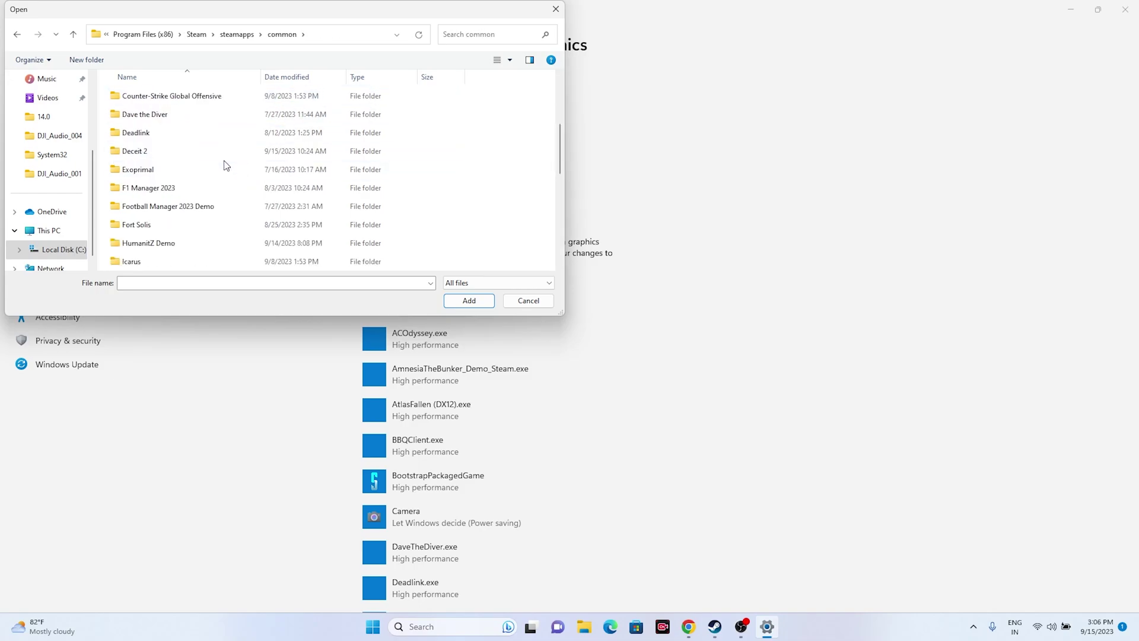
scroll(184, 163, down, 3)
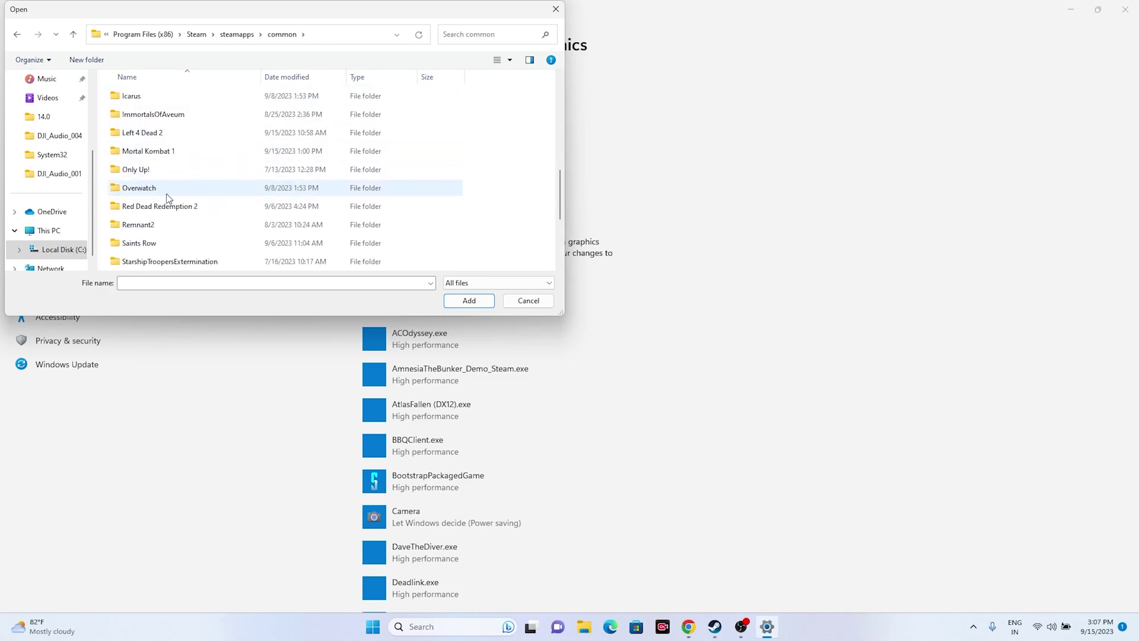
double_click(148, 151)
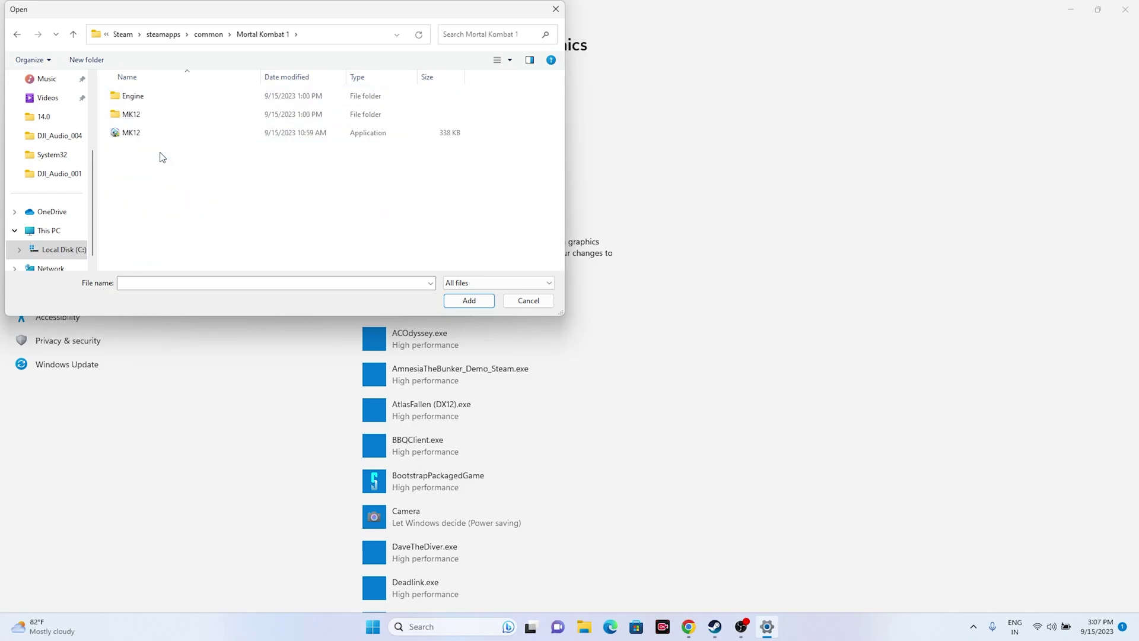
Step: Add the MK12 application to the graphics list, save its graphics preference as High performance, and close Settings
click(153, 133)
click(468, 300)
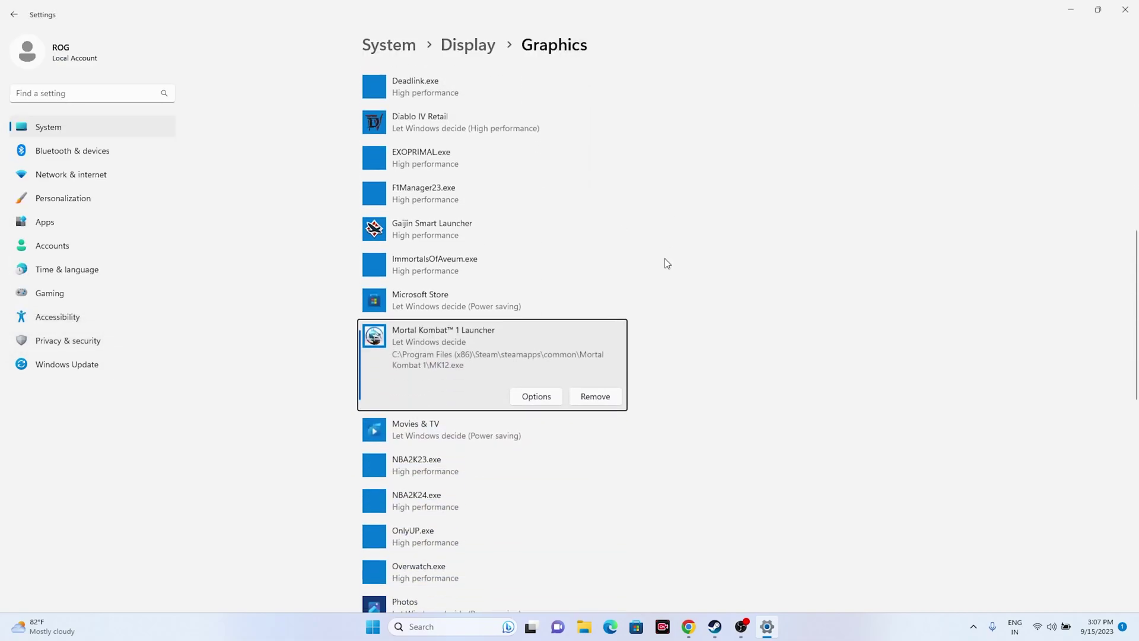
click(538, 398)
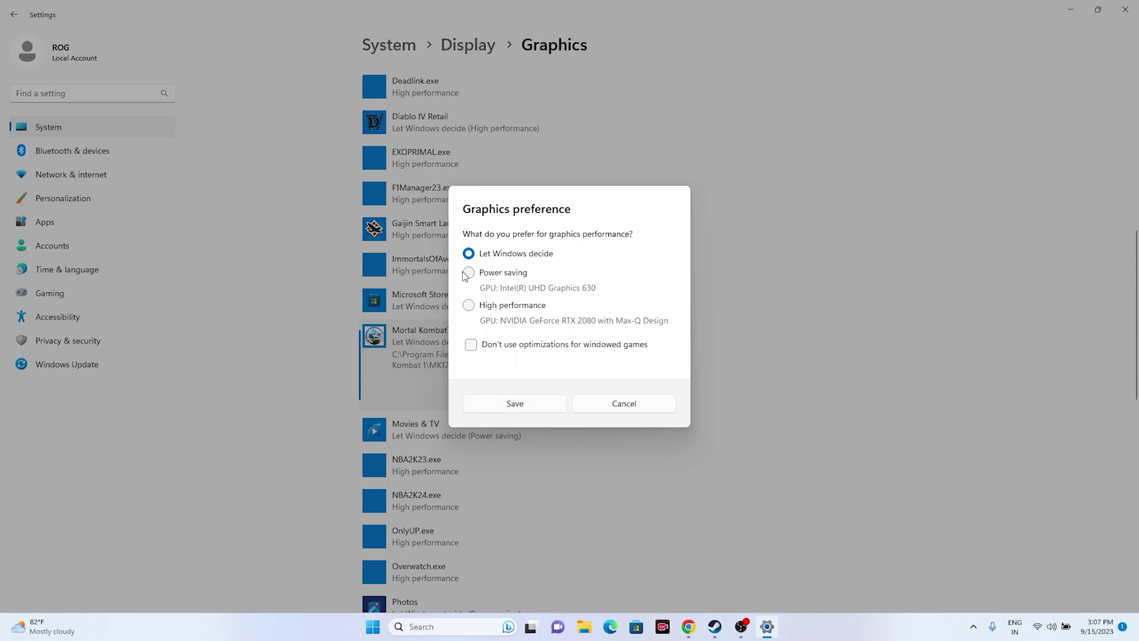
click(469, 306)
click(515, 404)
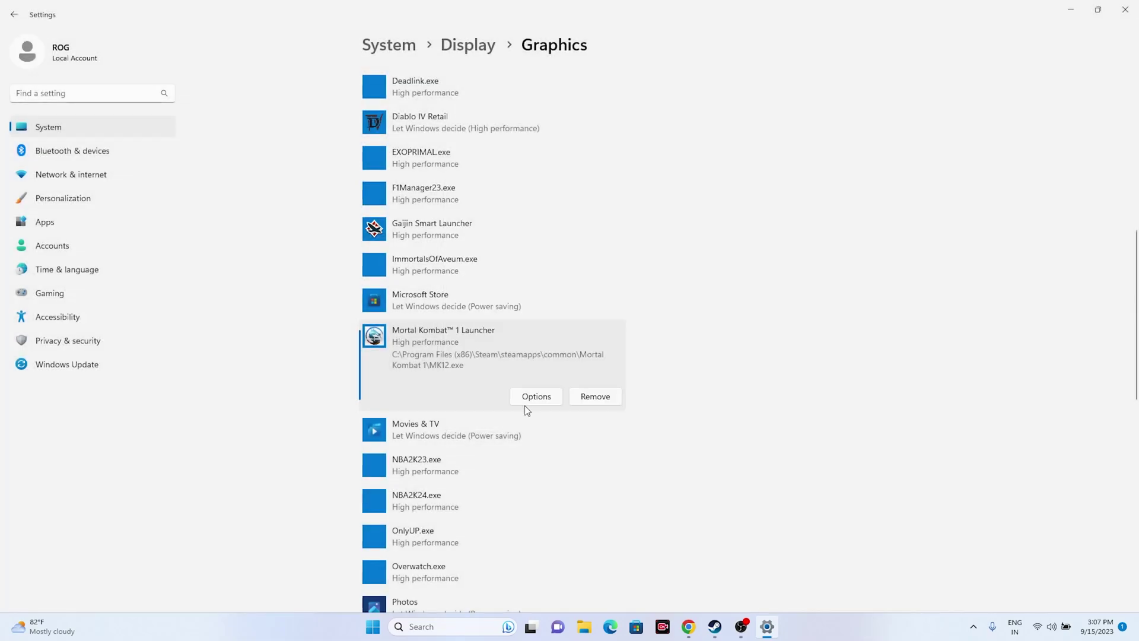
click(1132, 18)
click(728, 626)
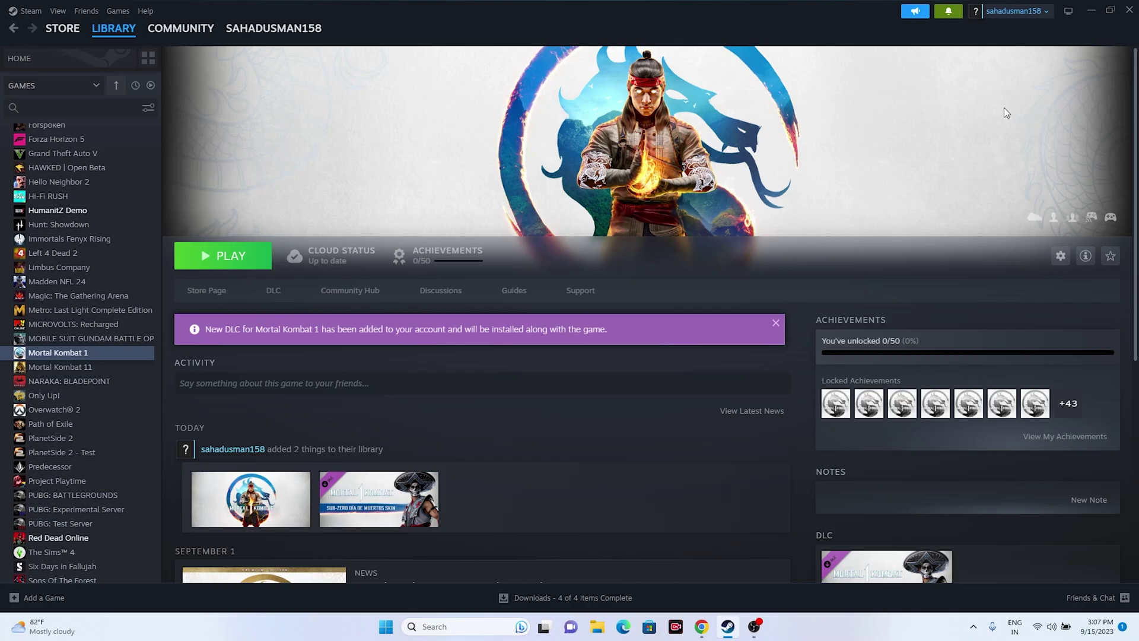
click(1088, 13)
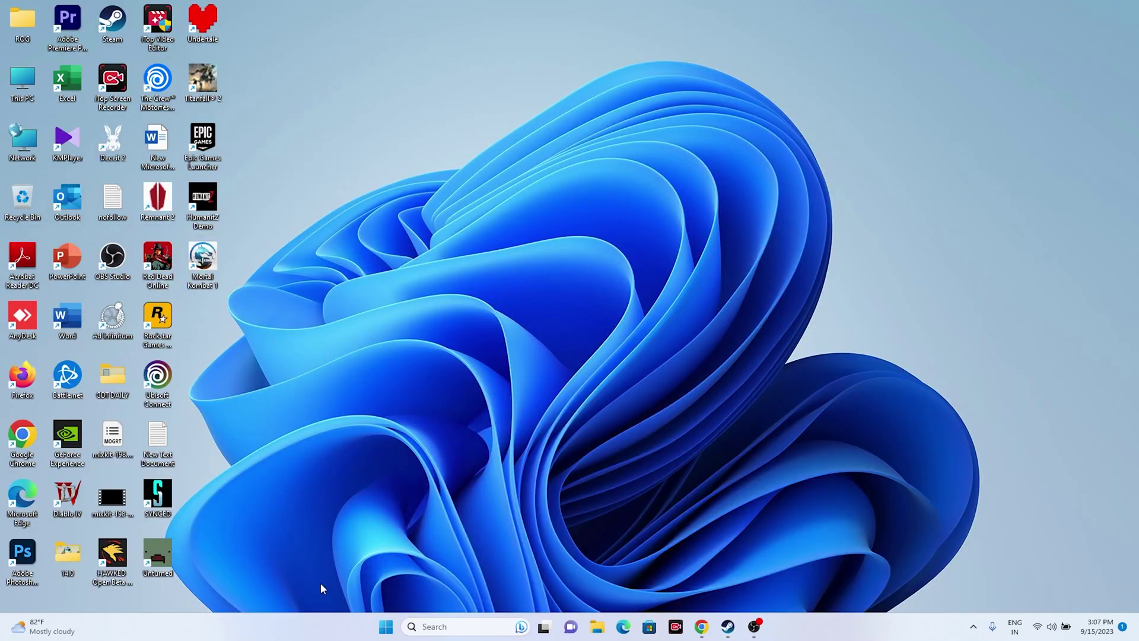
Step: Open Task Manager full screen, examine the running apps and background processes, and close it
right_click(394, 628)
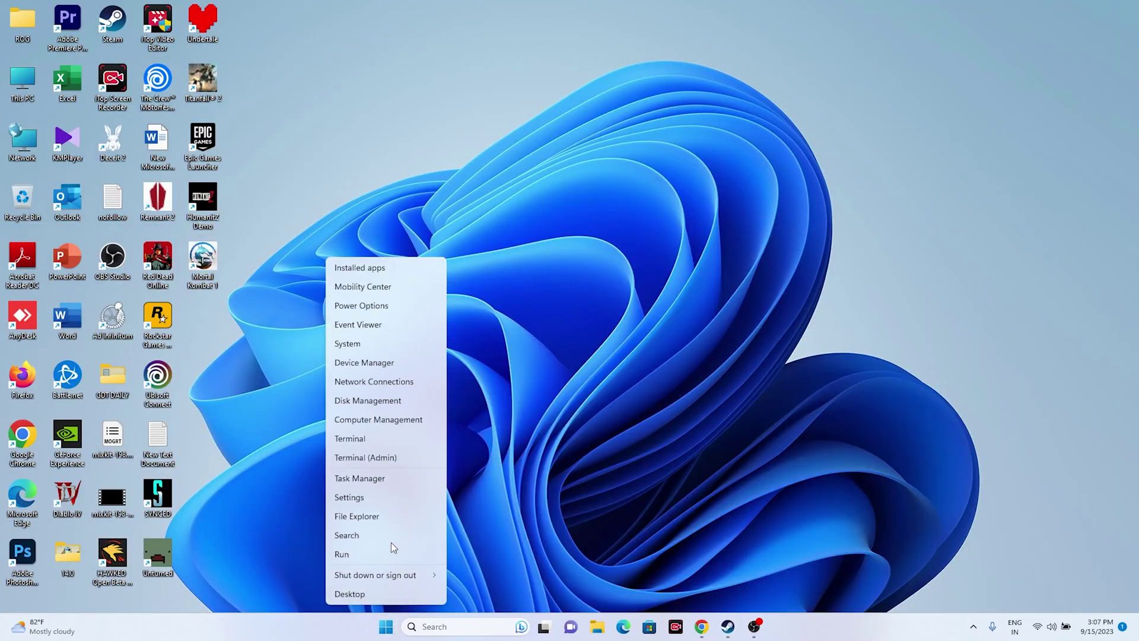
click(393, 479)
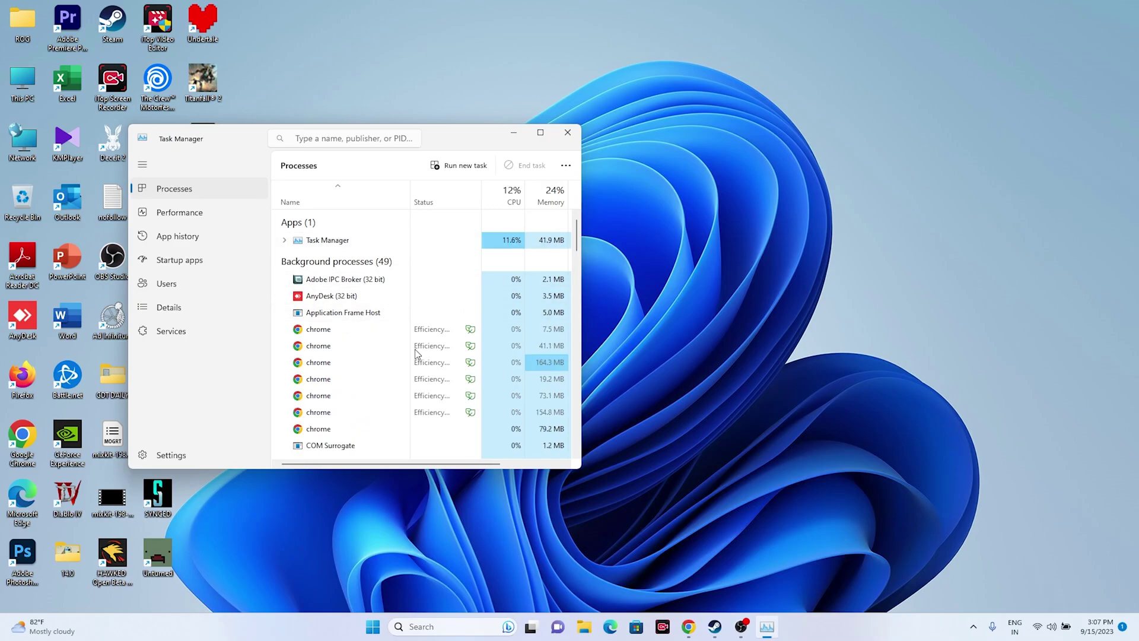
click(539, 139)
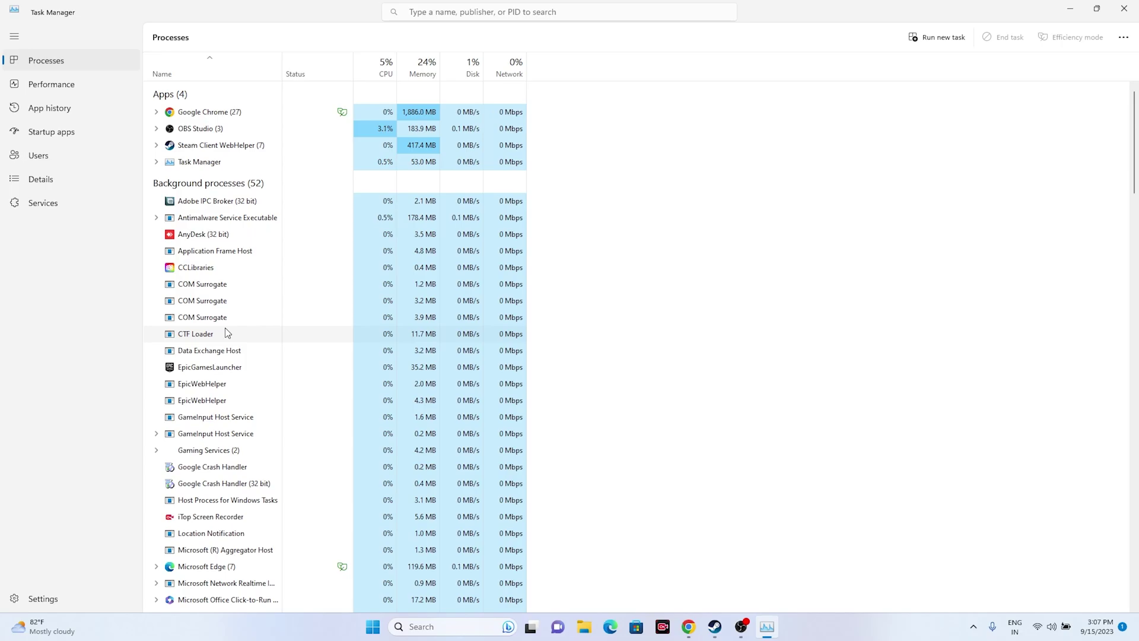
scroll(254, 300, down, 3)
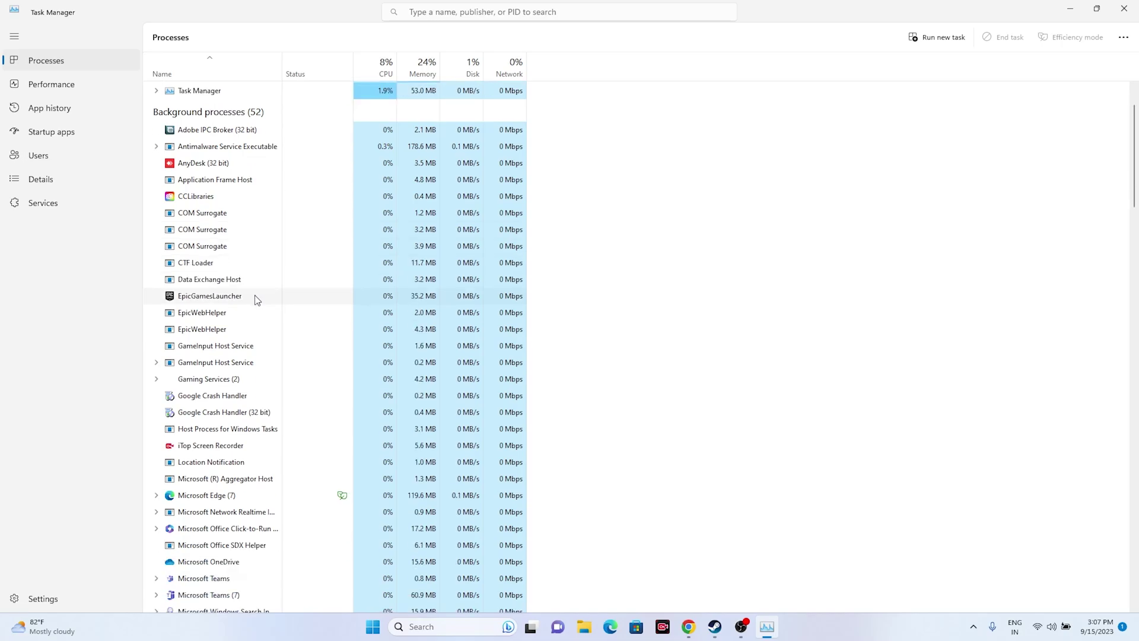
scroll(254, 316, up, 3)
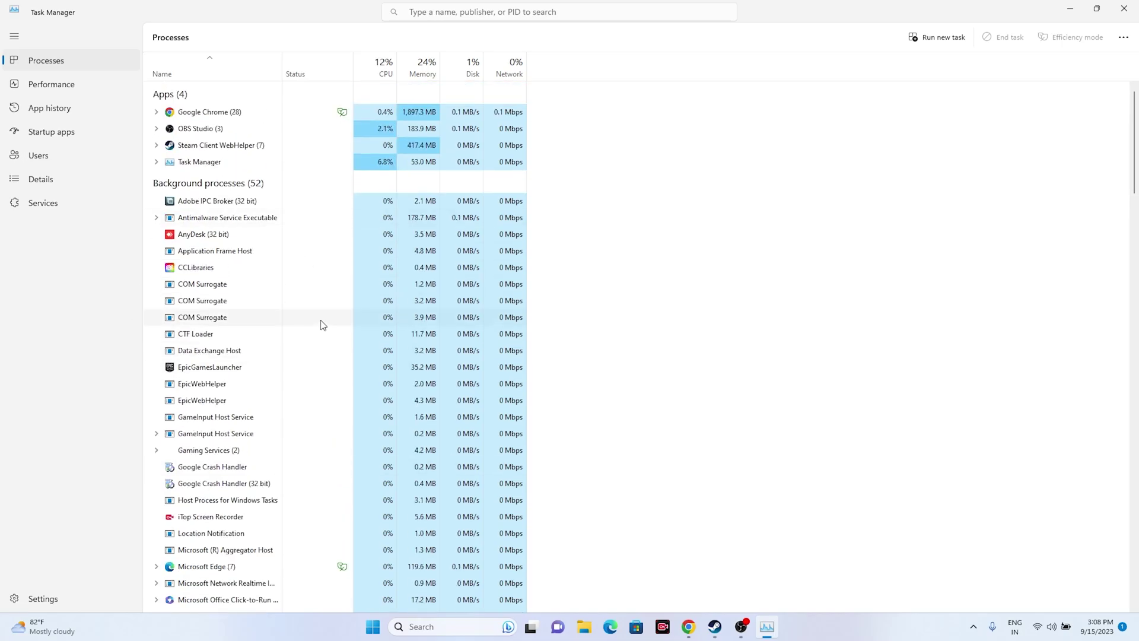
click(1123, 8)
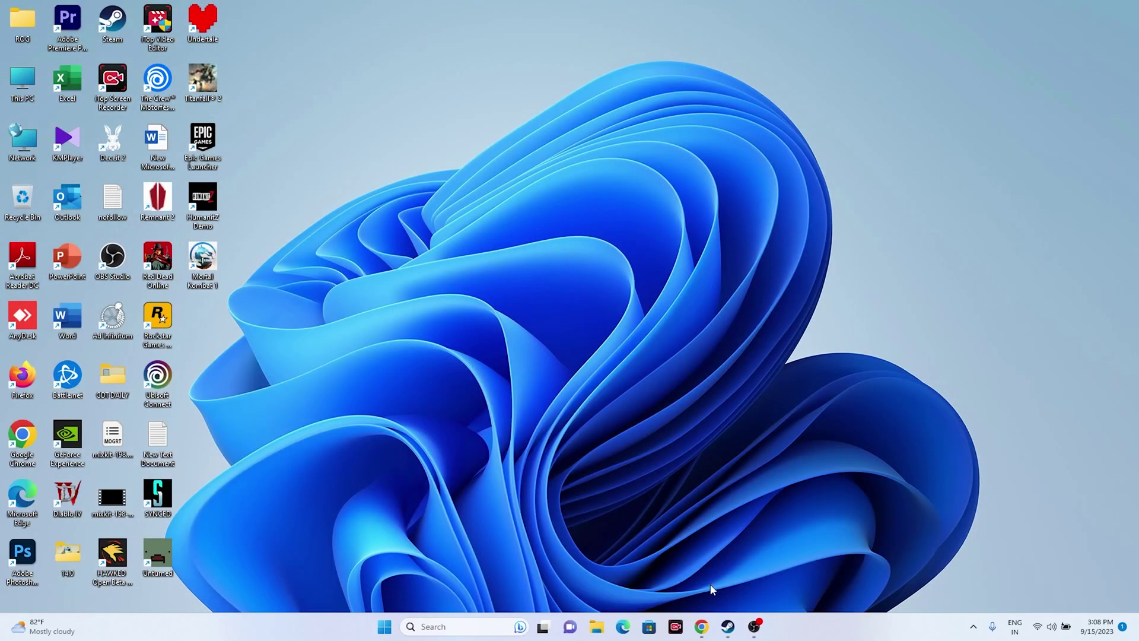
click(726, 626)
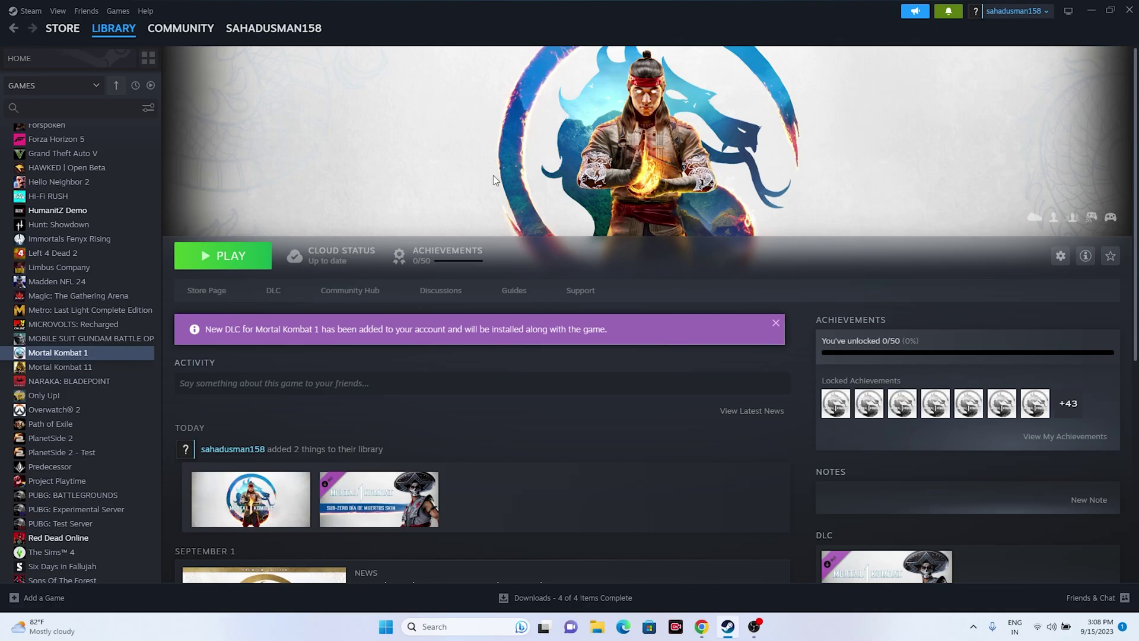
click(1085, 14)
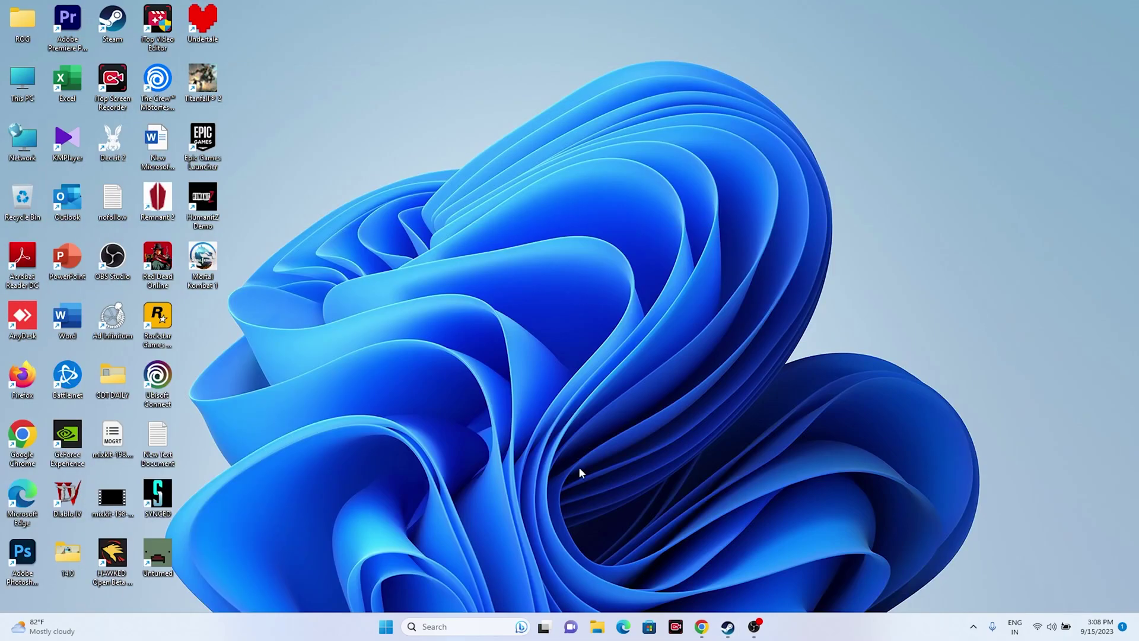
Step: Open the Virtual Memory dialog from the advanced system settings and choose a custom paging file size for drive C:
click(457, 622)
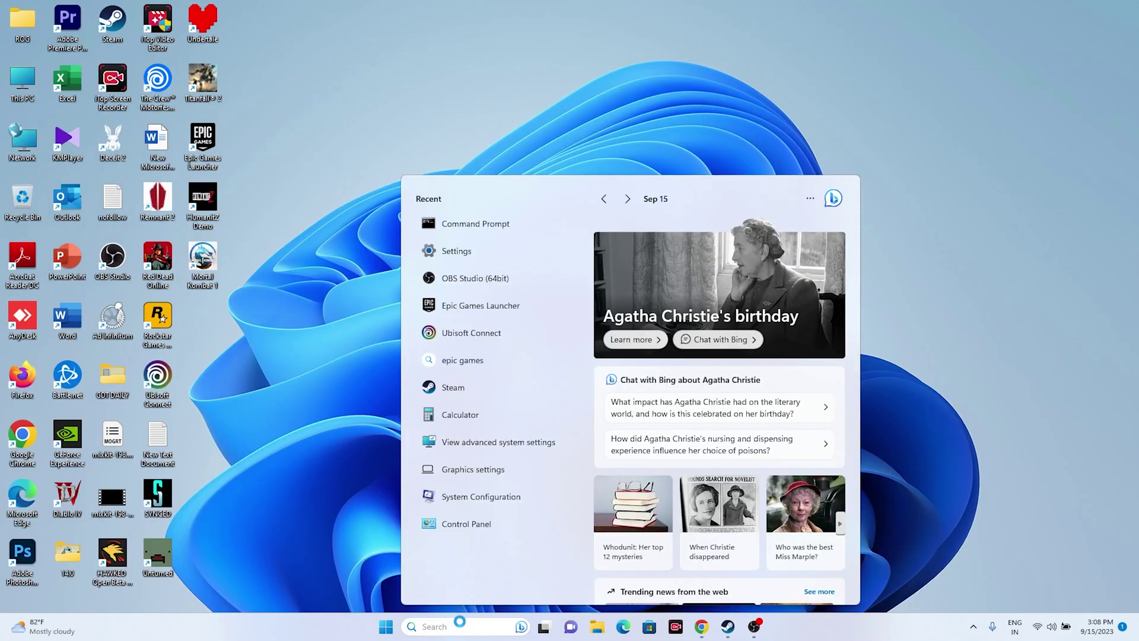
click(493, 442)
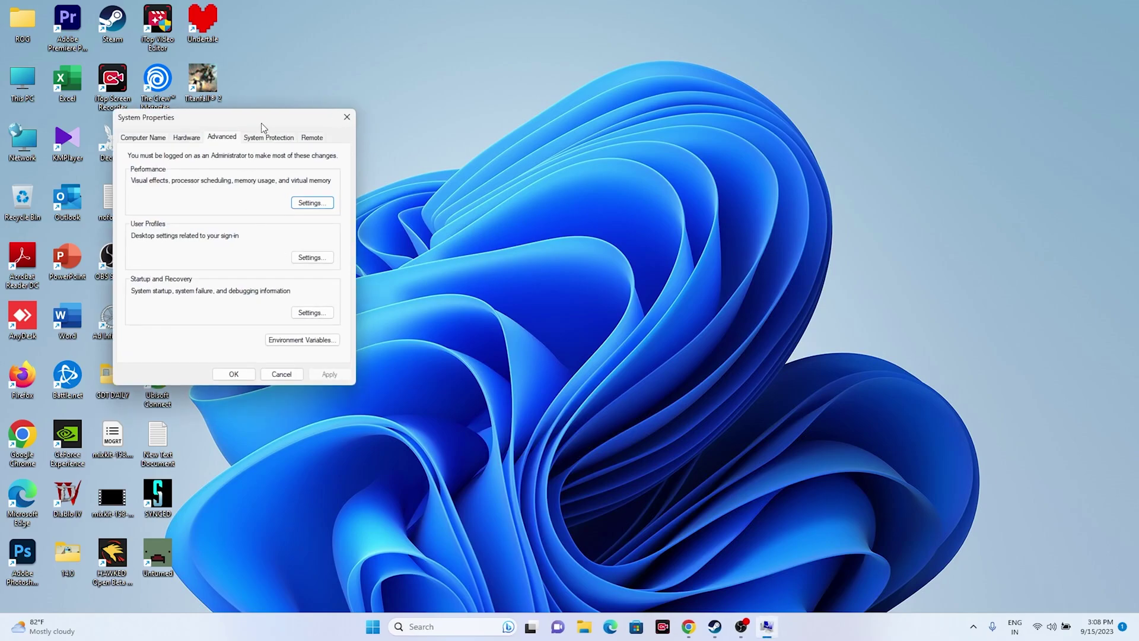
click(312, 202)
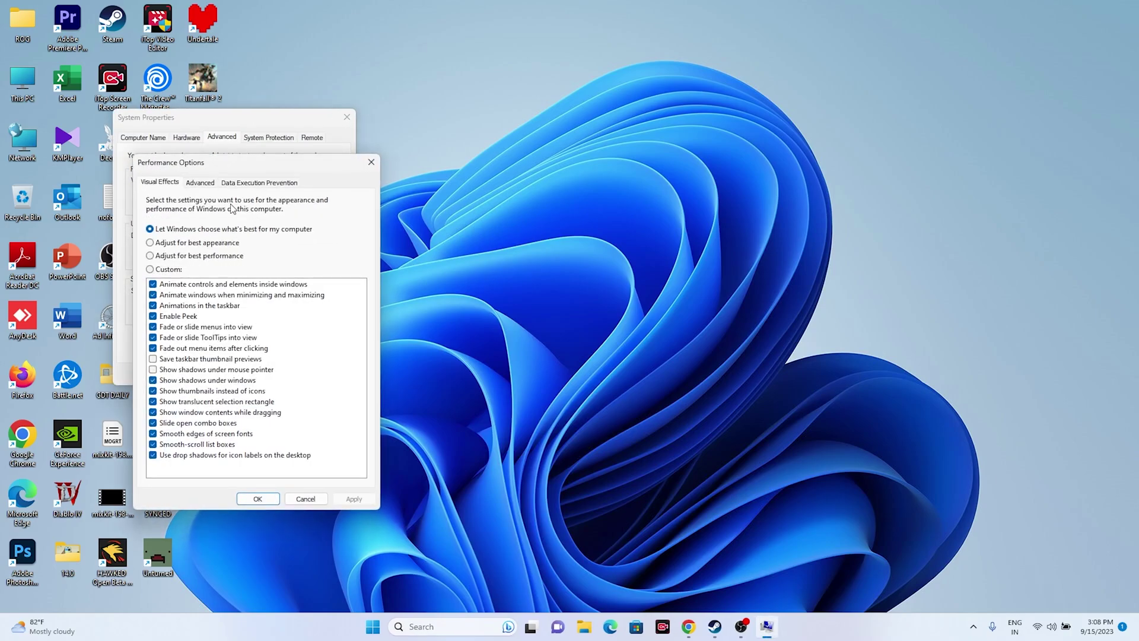
click(201, 182)
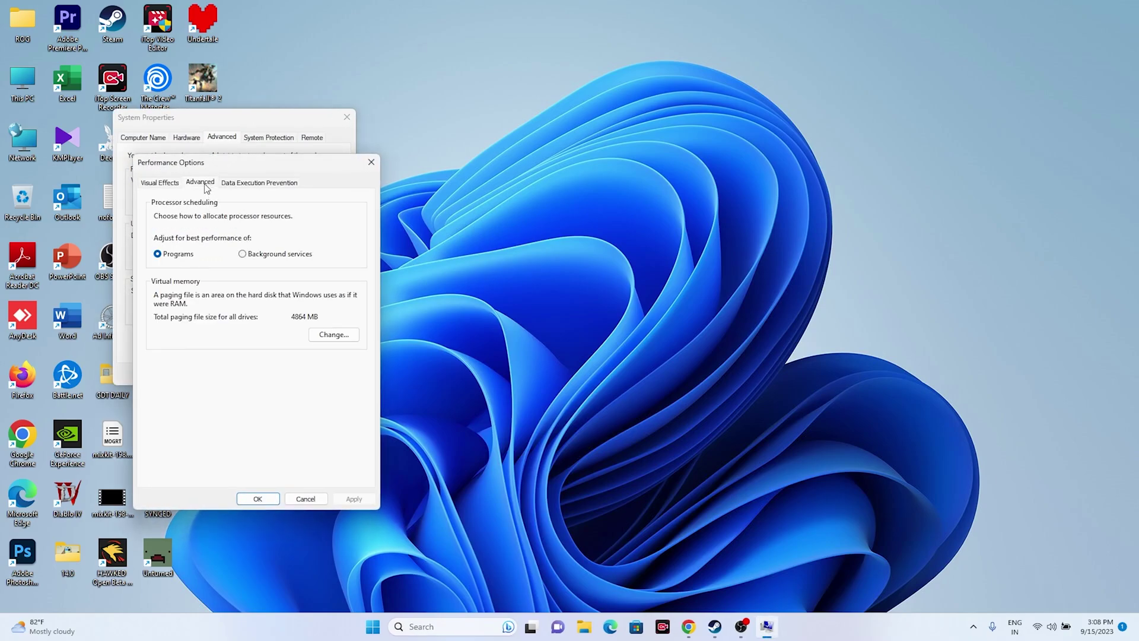
click(333, 334)
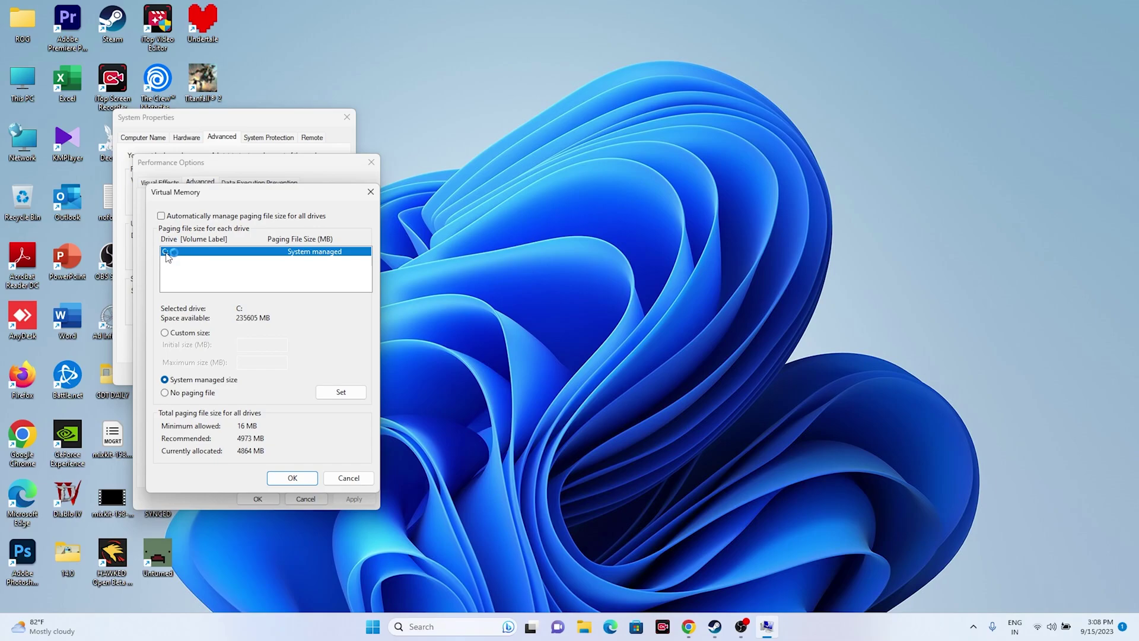
click(165, 332)
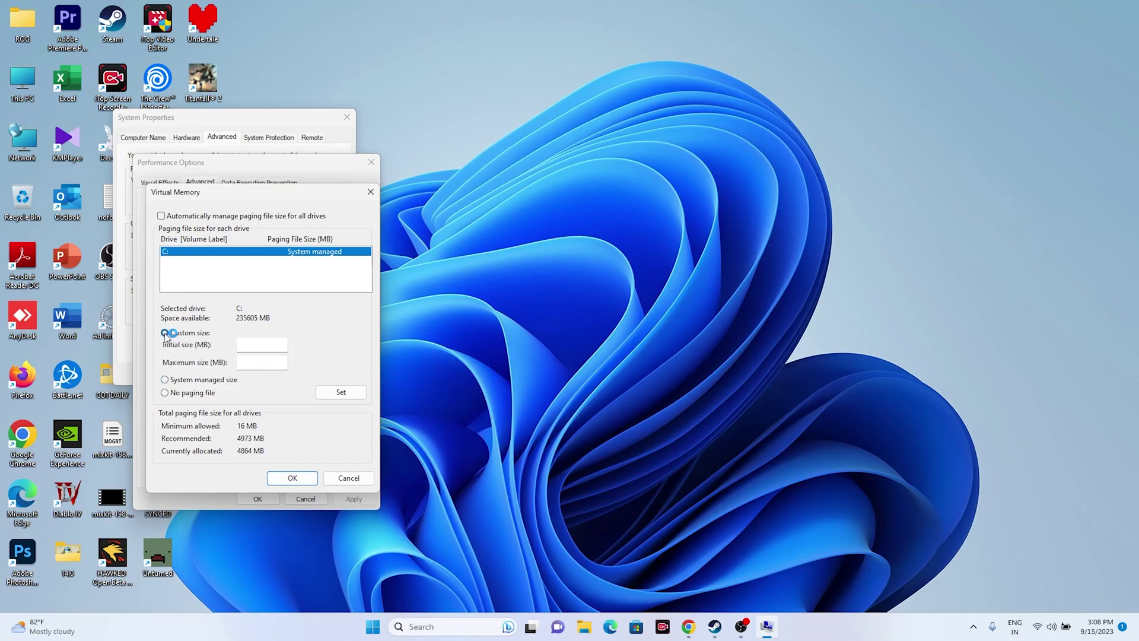
click(252, 339)
click(249, 364)
Step: Open Calculator and compute 32 × 1024
click(453, 627)
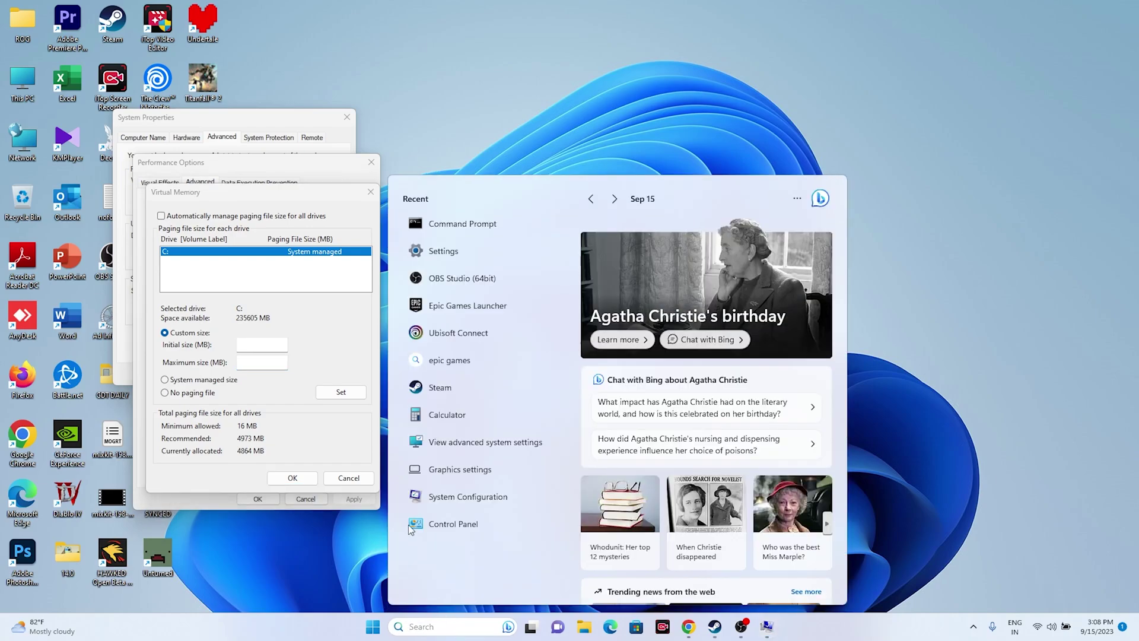
click(442, 412)
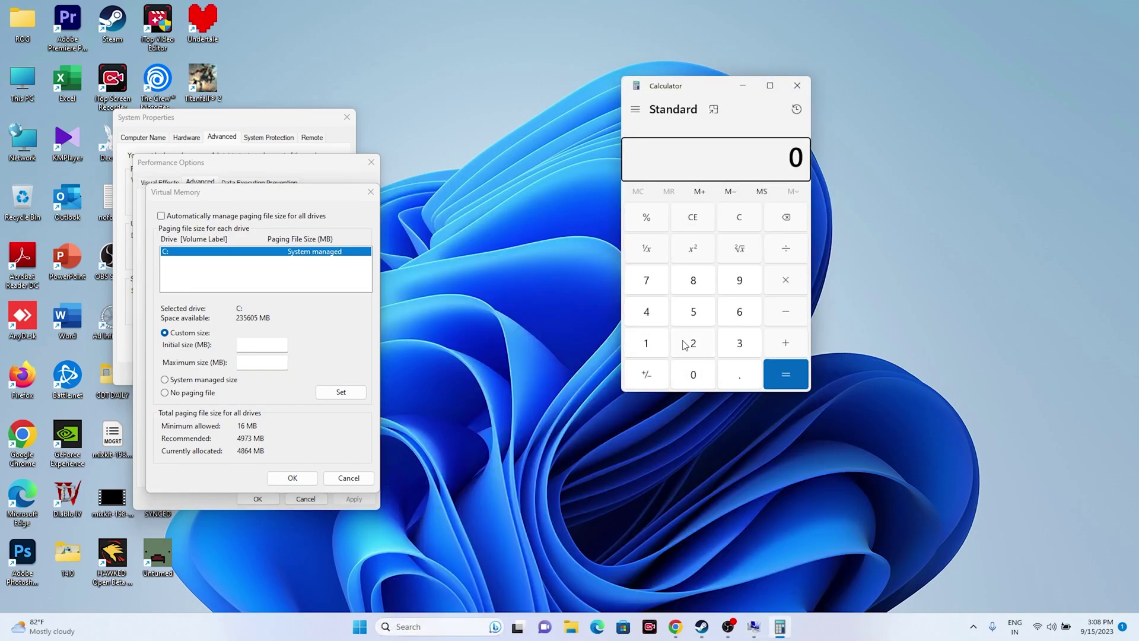
click(734, 348)
click(703, 347)
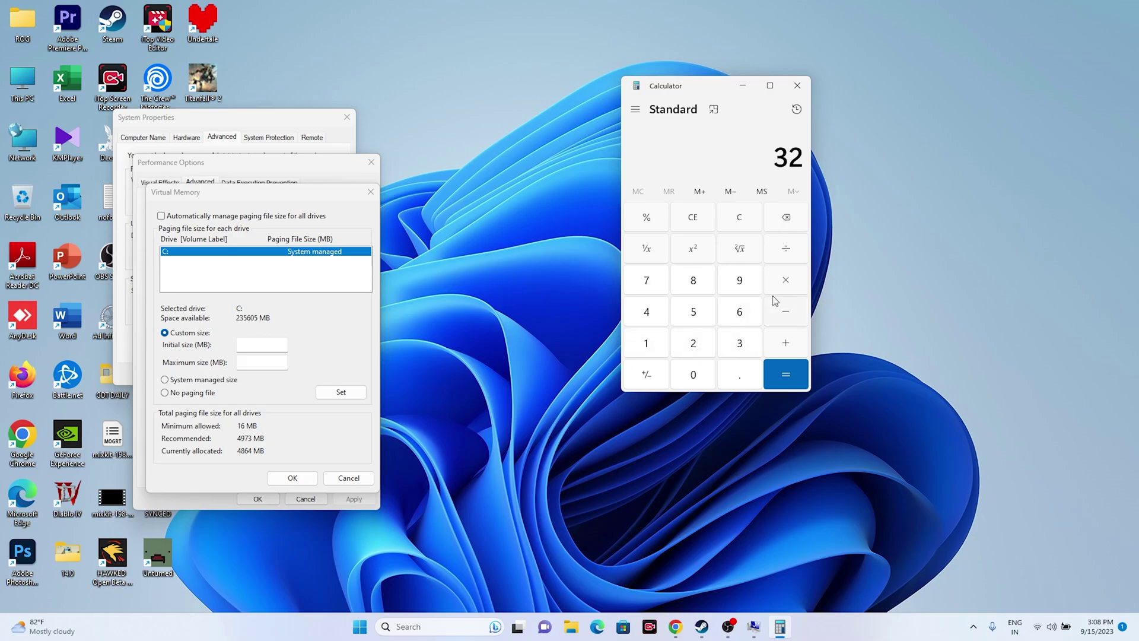
click(782, 283)
click(664, 344)
click(683, 373)
click(691, 343)
click(657, 319)
click(795, 375)
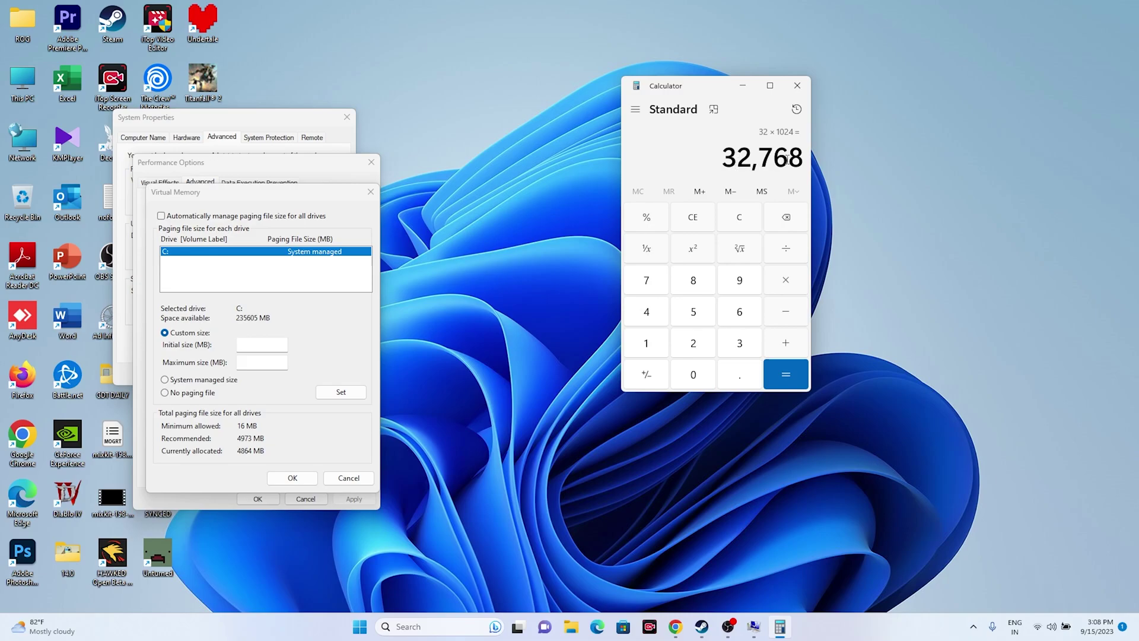
Step: Multiply the result by 1.5 and copy it into Virtual Memory as the initial size, 49,152 MB
click(786, 280)
click(730, 377)
click(691, 318)
click(777, 374)
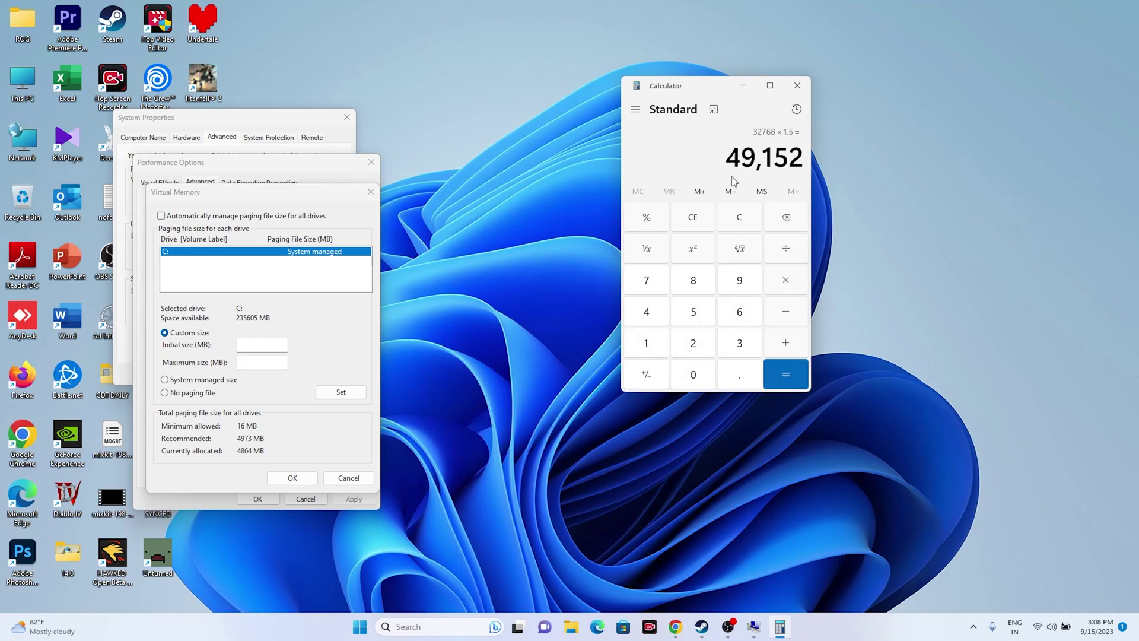
drag(726, 162, 804, 159)
key(super+c)
right_click(782, 157)
click(810, 170)
right_click(265, 347)
click(303, 399)
key(Tab)
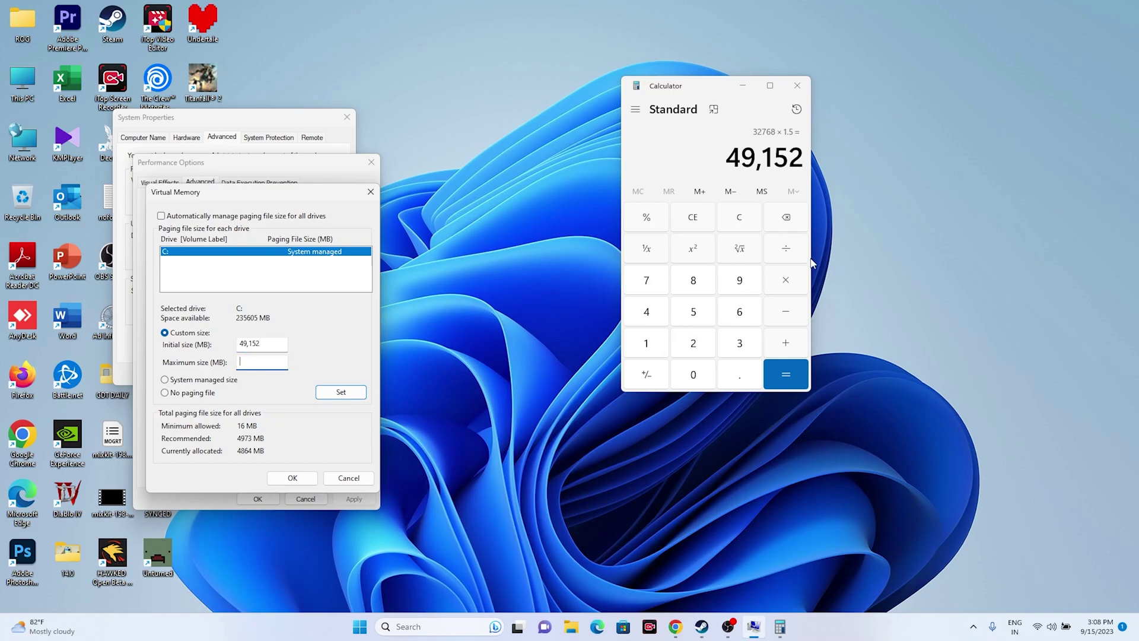
Step: Clear the calculator and compute 32 × 1024 again
click(704, 230)
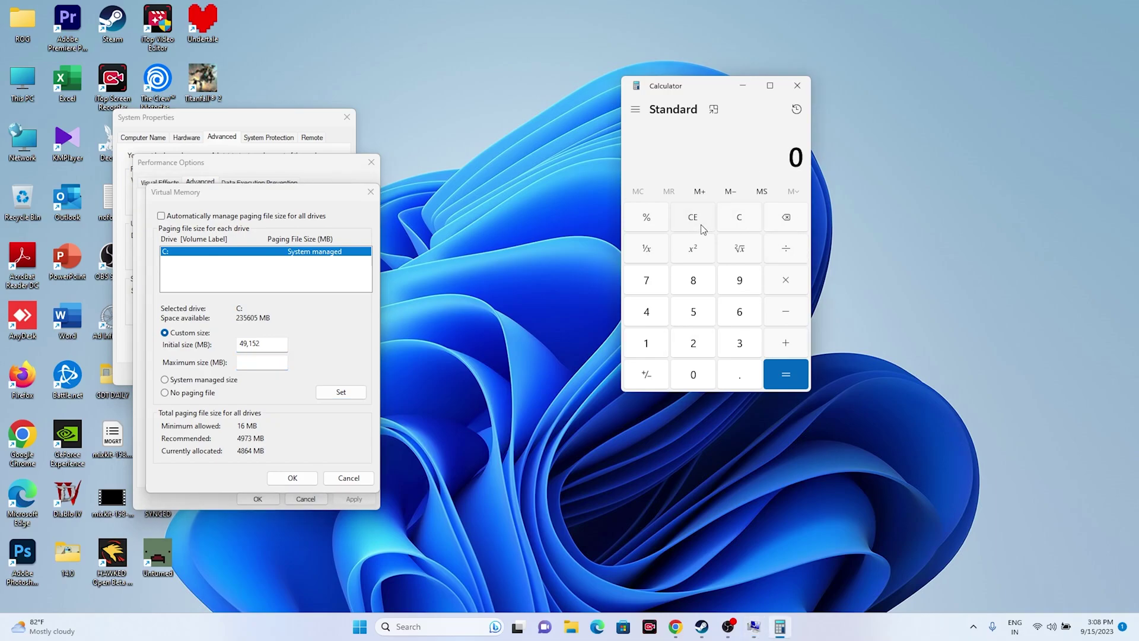
click(740, 346)
click(692, 345)
click(793, 291)
click(654, 341)
click(689, 373)
click(689, 352)
click(657, 320)
click(757, 368)
click(784, 226)
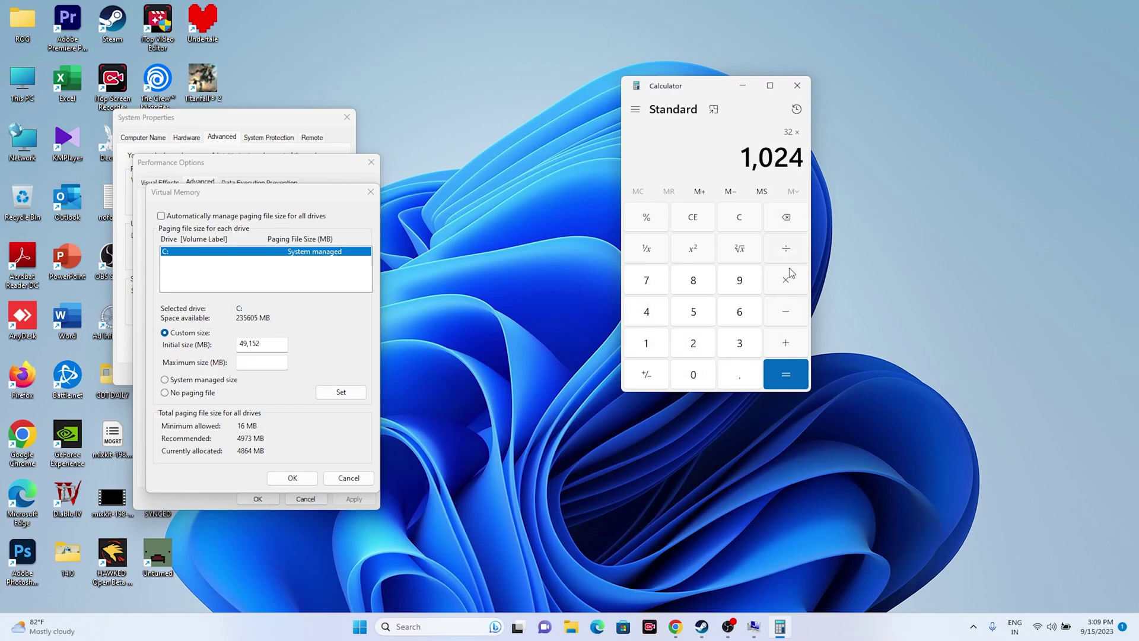
click(784, 375)
Step: Multiply the product by 3 and copy it into Virtual Memory as the maximum size, 98,304 MB
click(786, 282)
click(745, 347)
click(786, 374)
drag(721, 157, 814, 157)
right_click(793, 161)
click(829, 173)
right_click(274, 365)
click(303, 419)
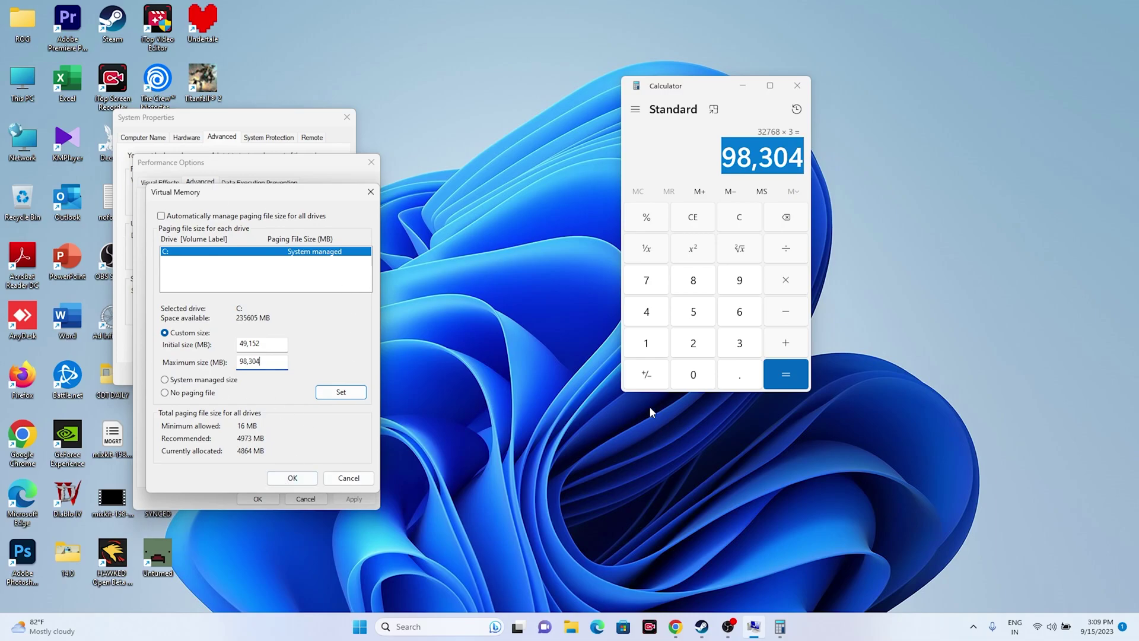
Step: Close Calculator, accept the Virtual Memory and Performance Options dialogs, and close System Properties
click(797, 85)
click(293, 478)
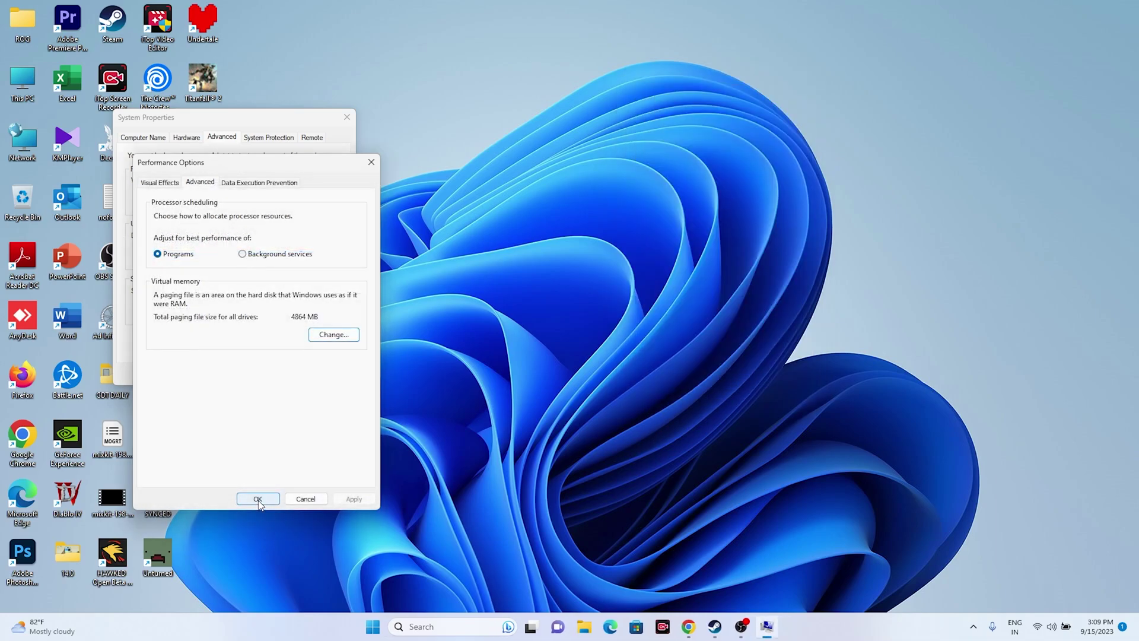
click(258, 499)
click(347, 117)
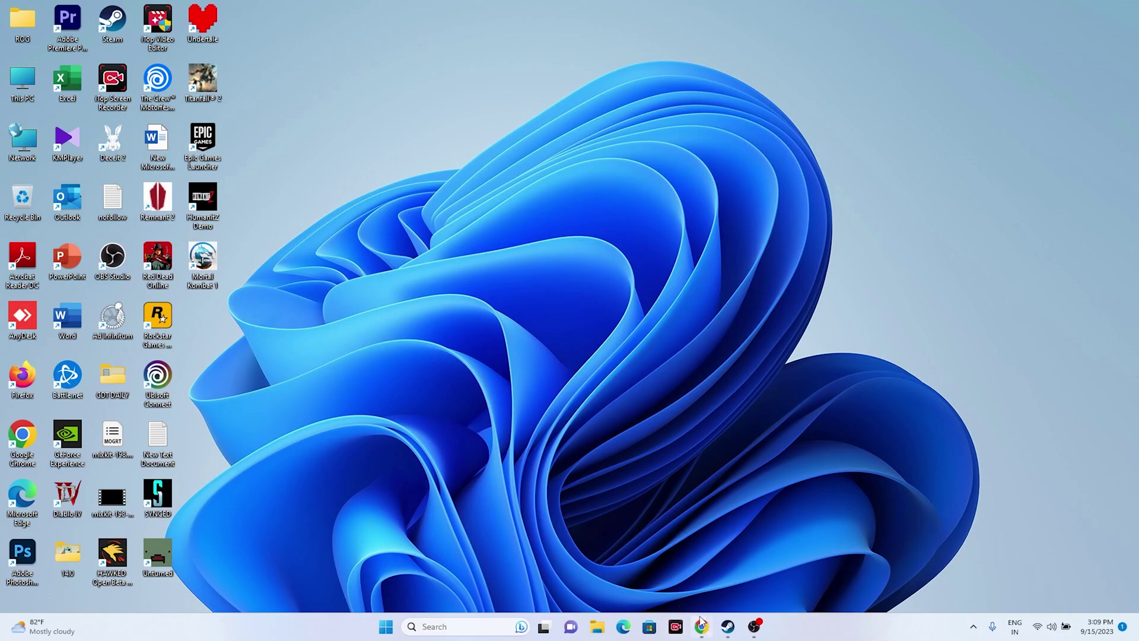
Step: Switch to Chrome, bring up the NVIDIA GeForce Drivers page, and decline its push notifications
click(728, 626)
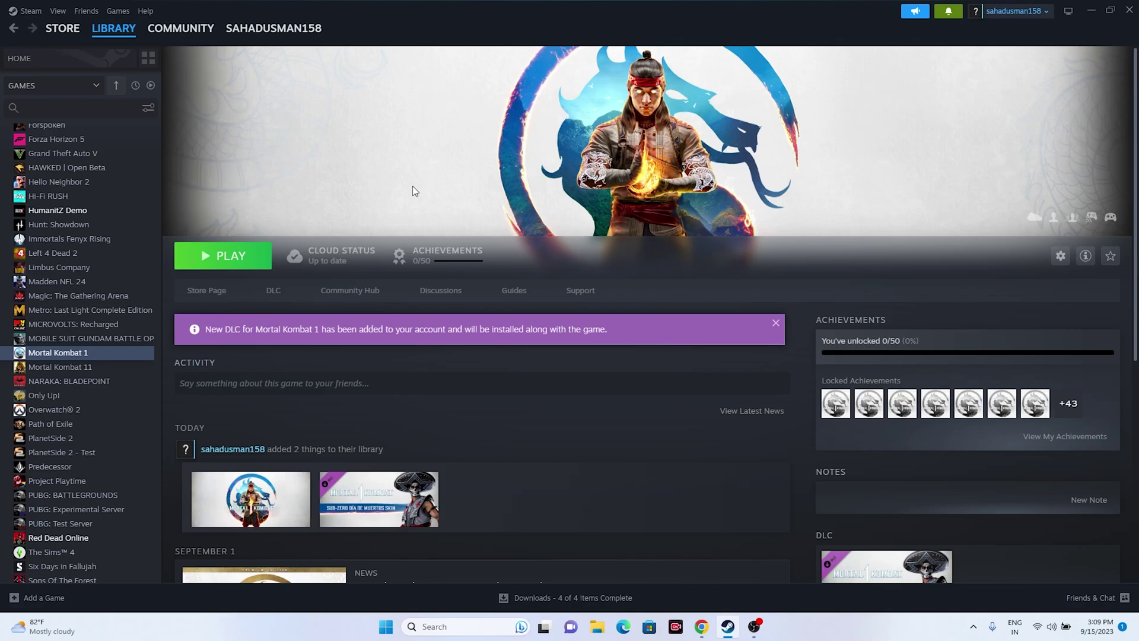
click(701, 627)
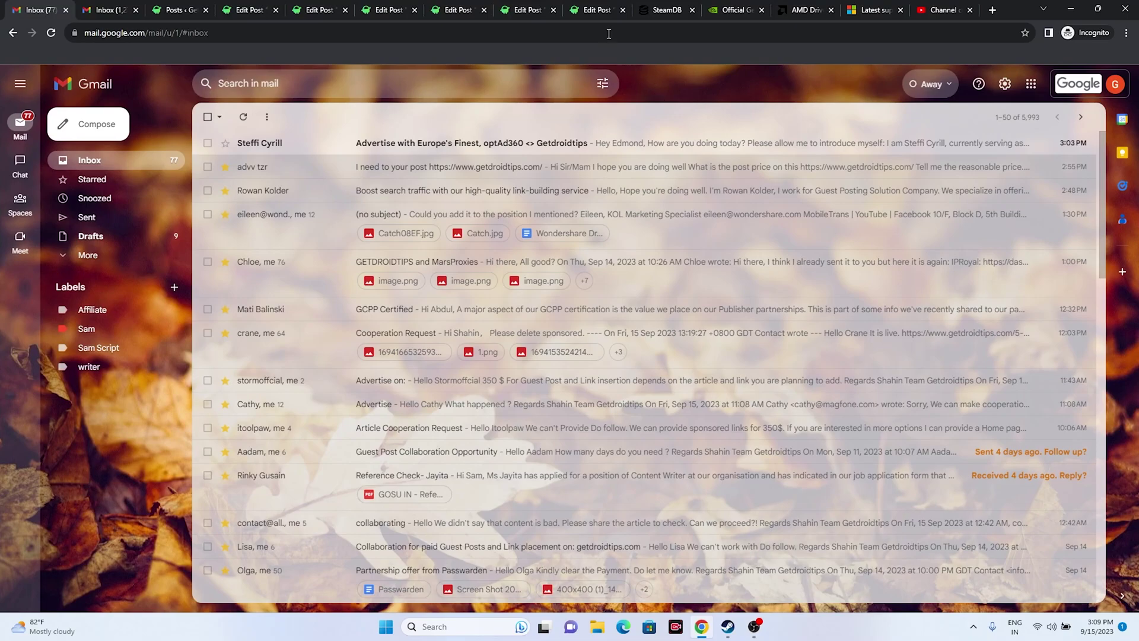
click(734, 9)
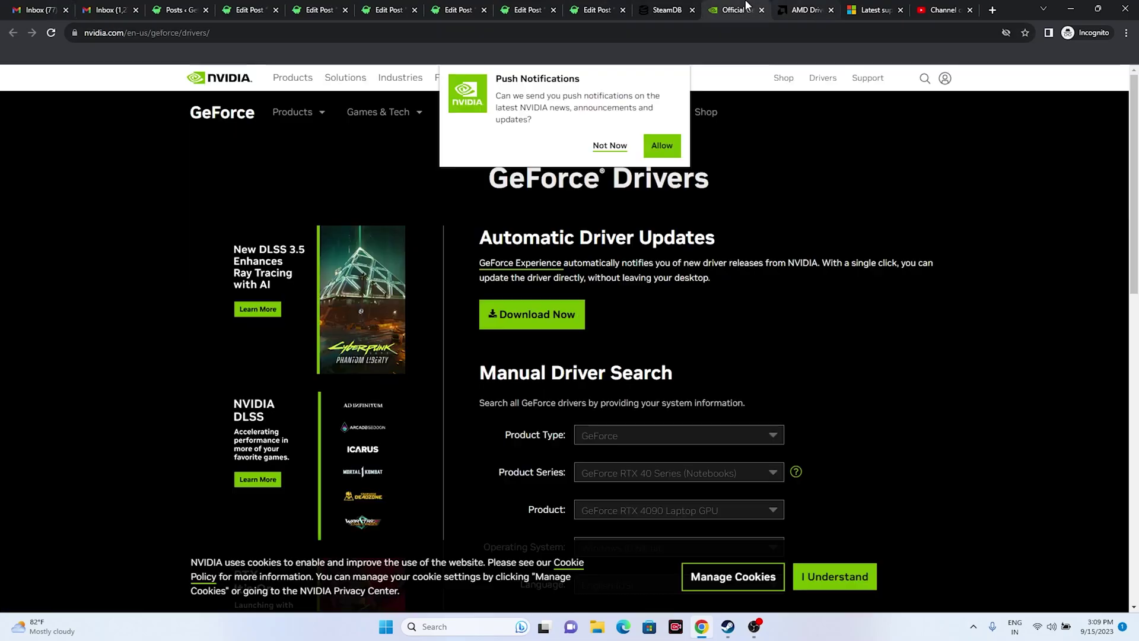
click(612, 146)
click(805, 7)
click(735, 9)
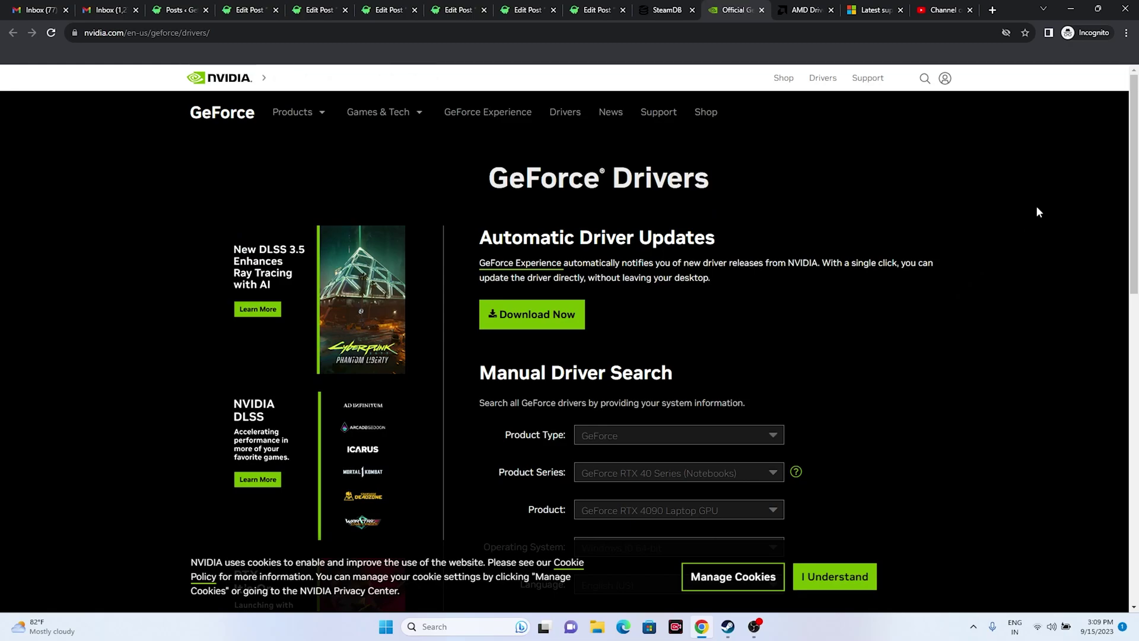
Step: Set the operating system to Windows 11 in NVIDIA's manual driver search and search for GeForce RTX 4090 Laptop GPU drivers
scroll(1036, 212, down, 3)
scroll(1037, 211, up, 3)
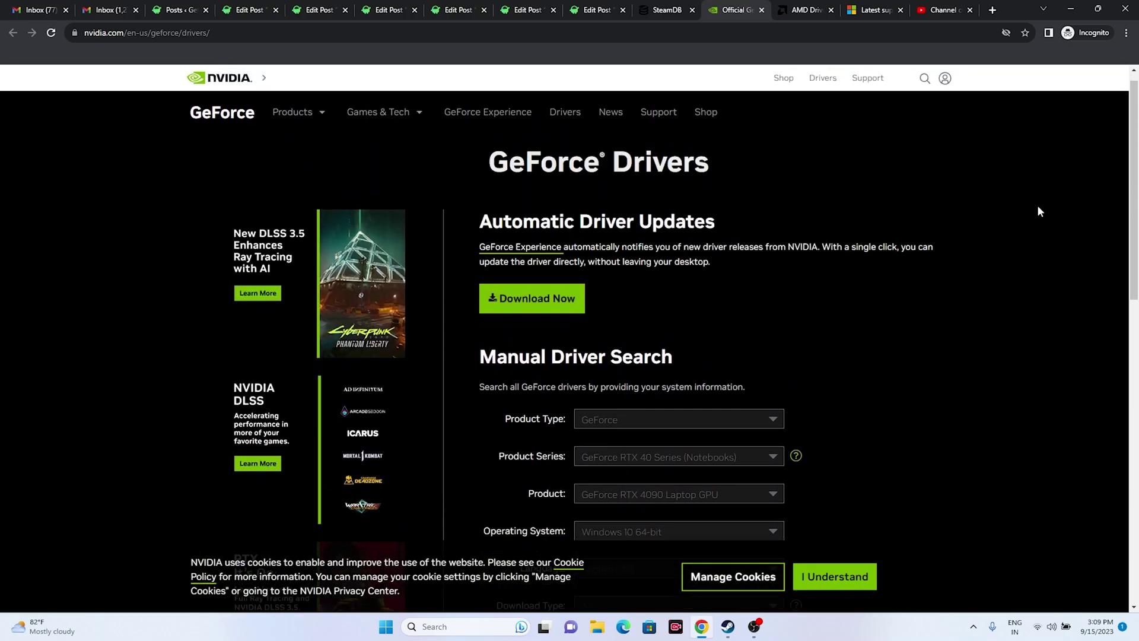
scroll(1038, 211, down, 3)
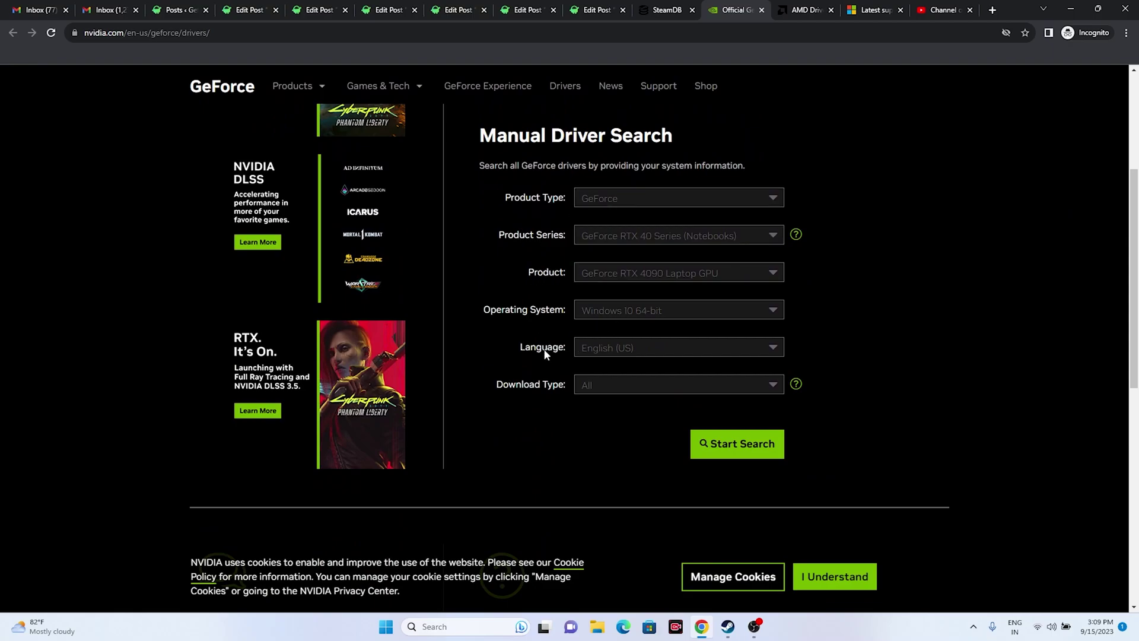
click(661, 309)
click(664, 344)
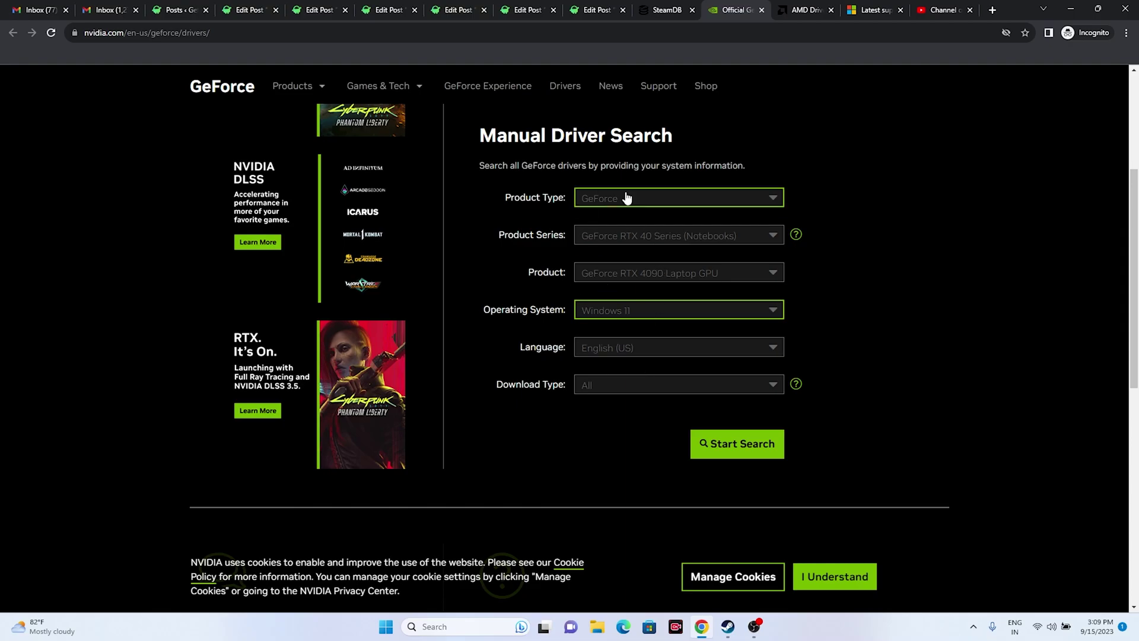
click(733, 445)
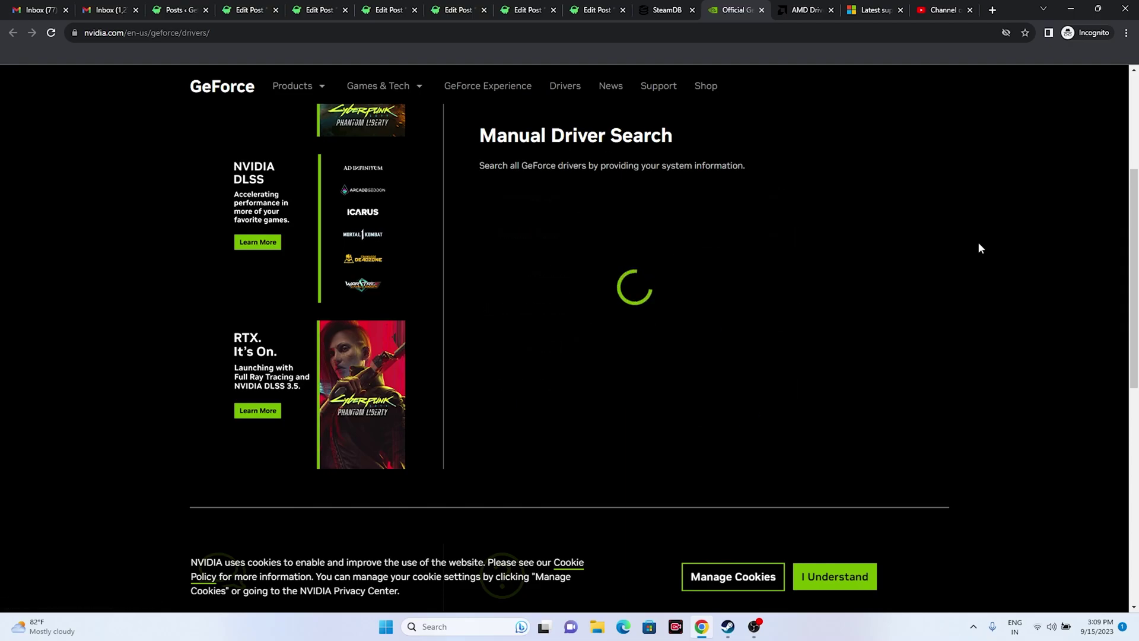
Step: Examine the version number and release date of the newest GeForce Game Ready Driver in the results
scroll(973, 233, down, 5)
scroll(972, 232, down, 1)
drag(474, 271, 500, 272)
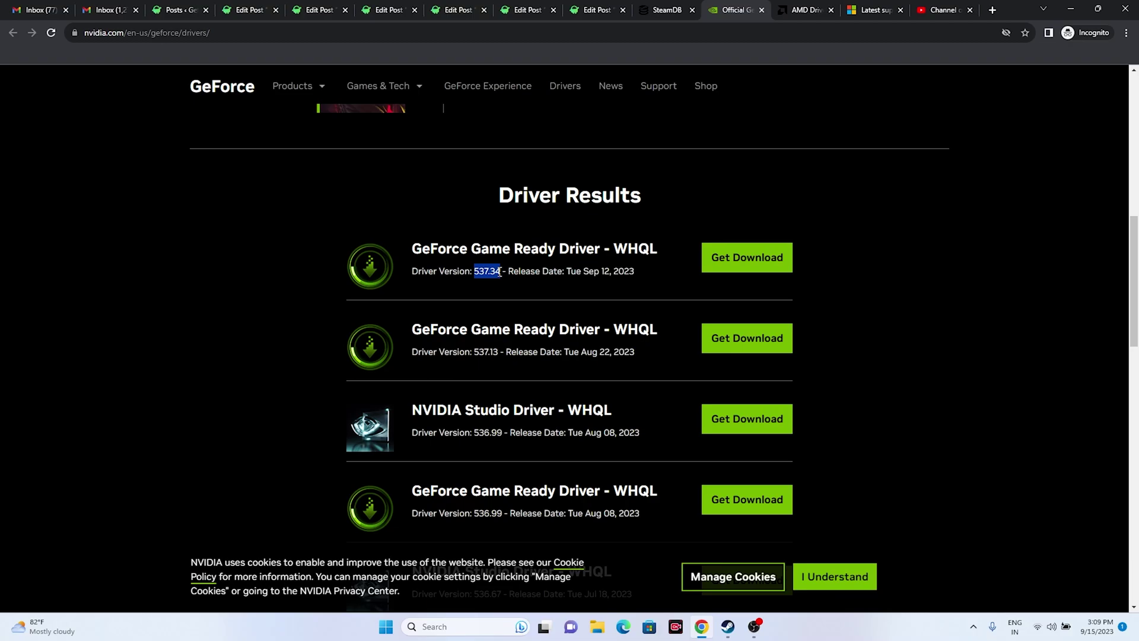
click(585, 277)
drag(586, 273, 634, 272)
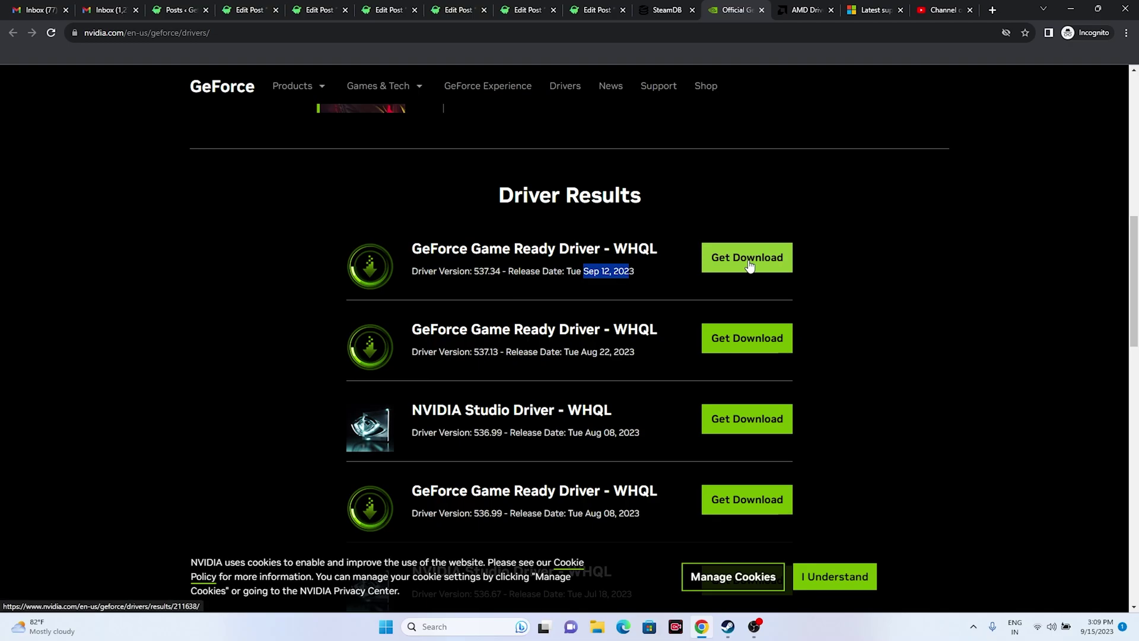
Step: Look up drivers on the AMD support page for Graphics, Radeon RX 7000 Series, RX 7800 Series, Radeon RX 7800 XT
click(784, 6)
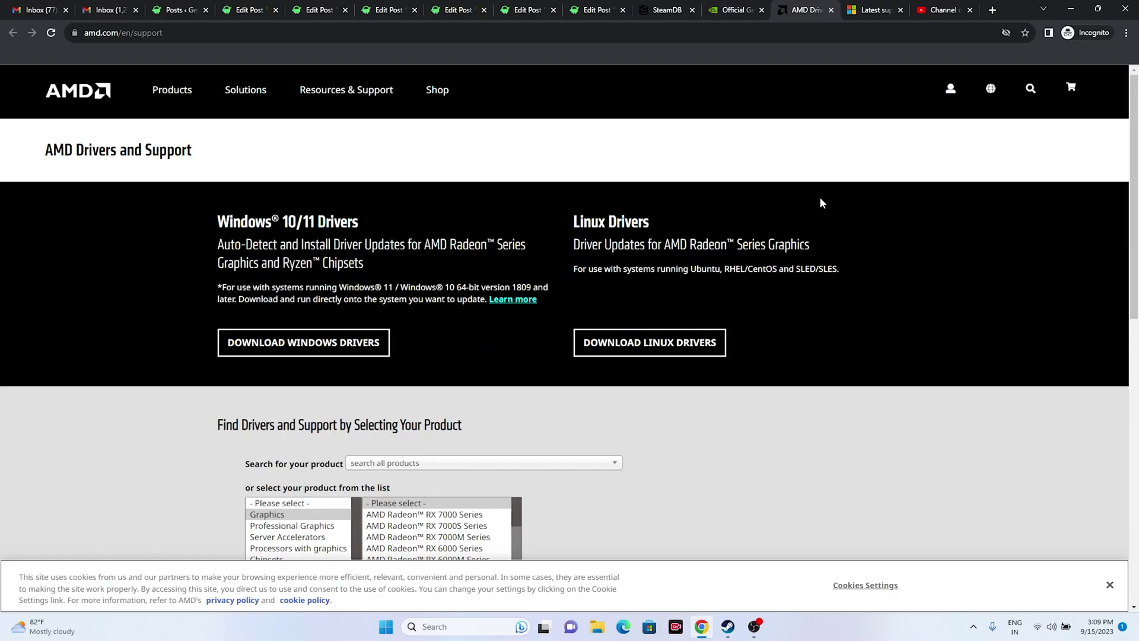
scroll(819, 197, down, 3)
click(301, 338)
click(401, 337)
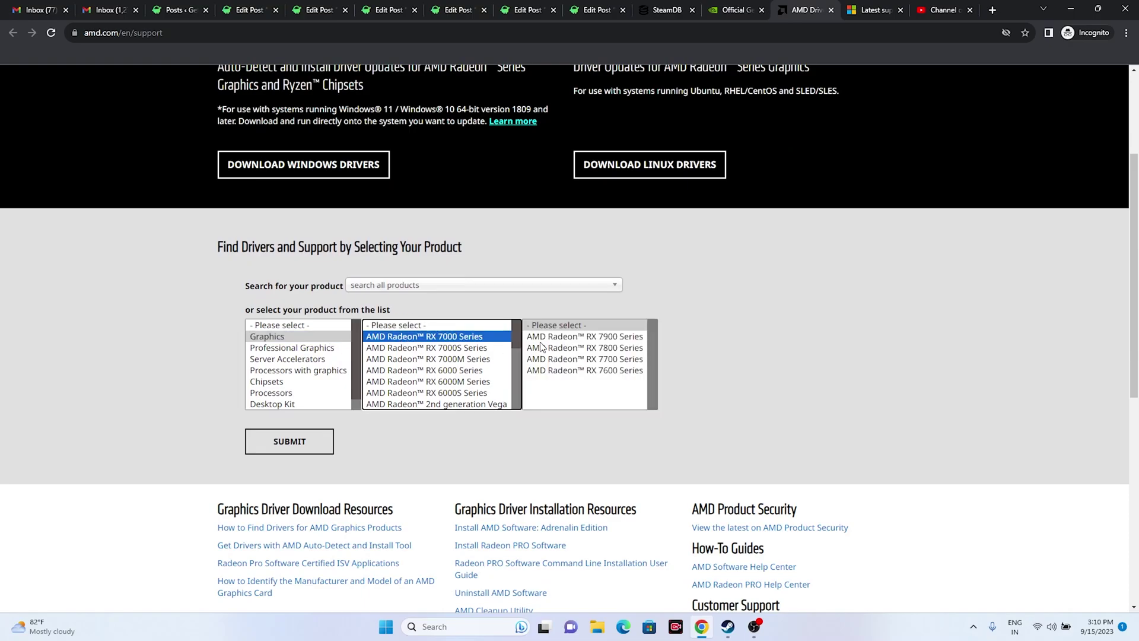
click(536, 347)
click(720, 337)
click(300, 453)
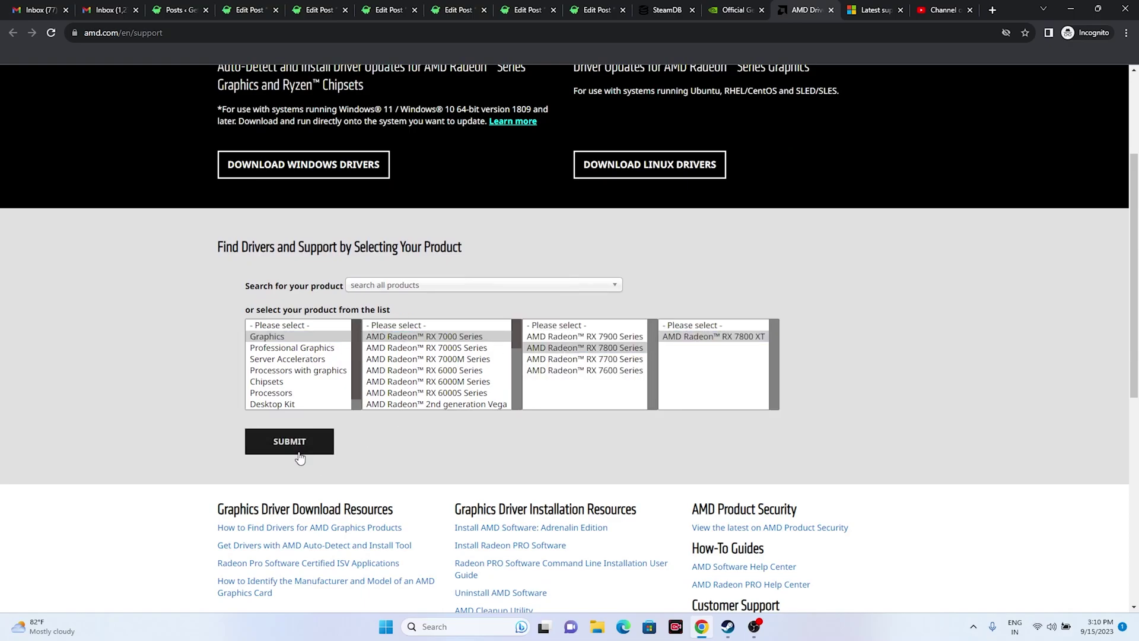
scroll(475, 384, down, 2)
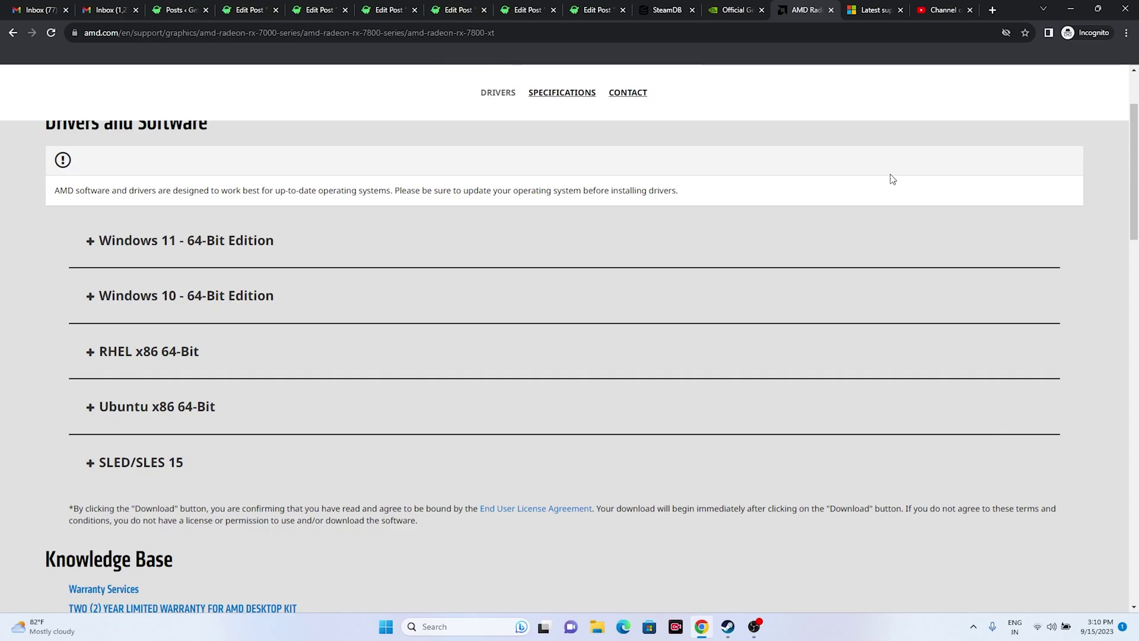
Step: Bring up Microsoft's Visual C++ Redistributable downloads article and examine the Visual Studio 2015, 2017, 2019, and 2022 download links
click(853, 9)
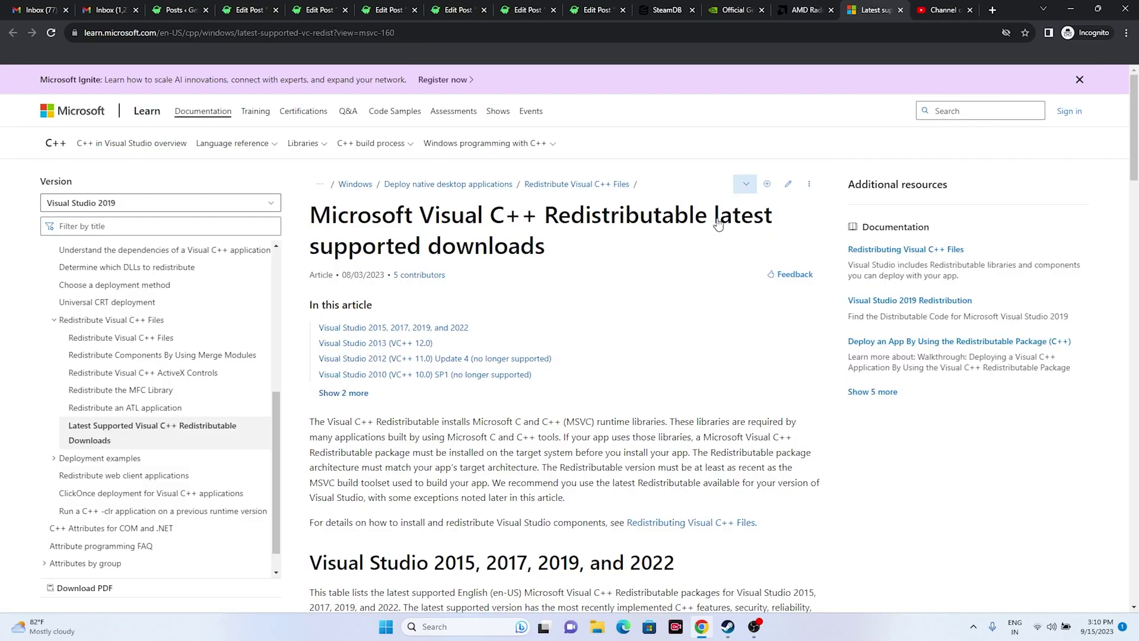
drag(560, 254, 312, 210)
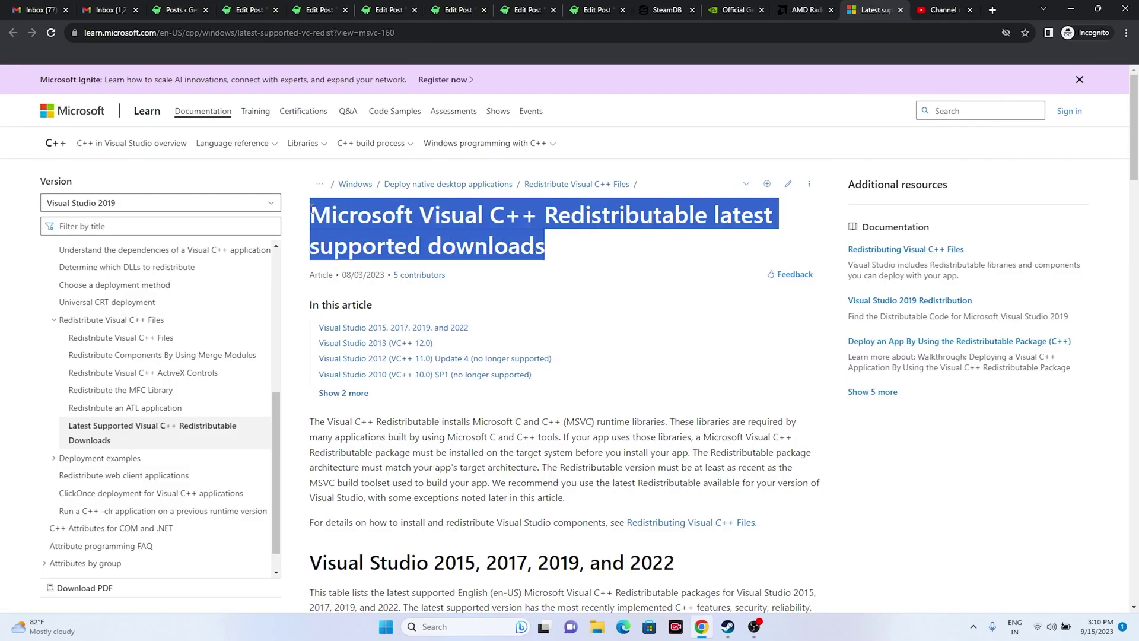
click(569, 243)
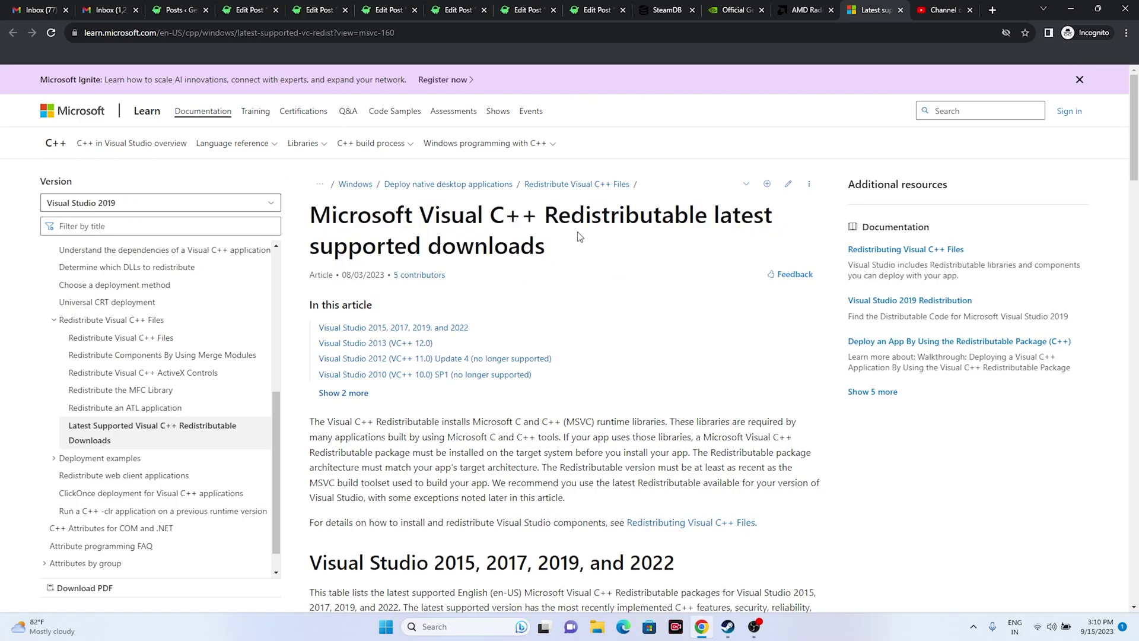
scroll(579, 236, down, 8)
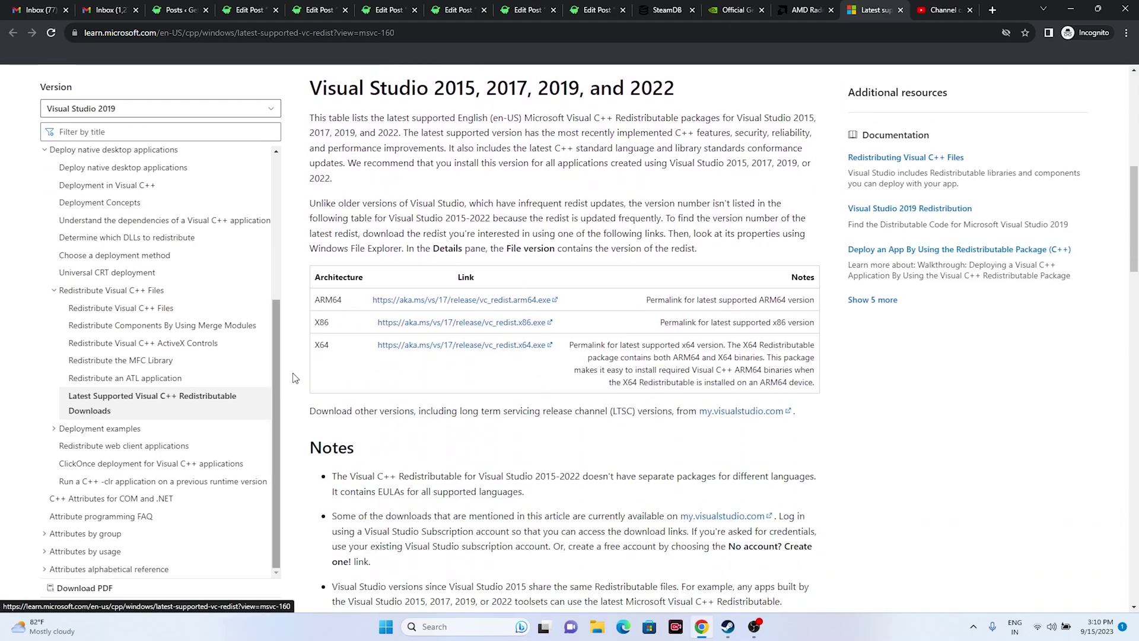
Step: Examine the X64 and X86 redistributable entries in the architecture table, and minimize the browser to return to Steam
drag(319, 348, 331, 348)
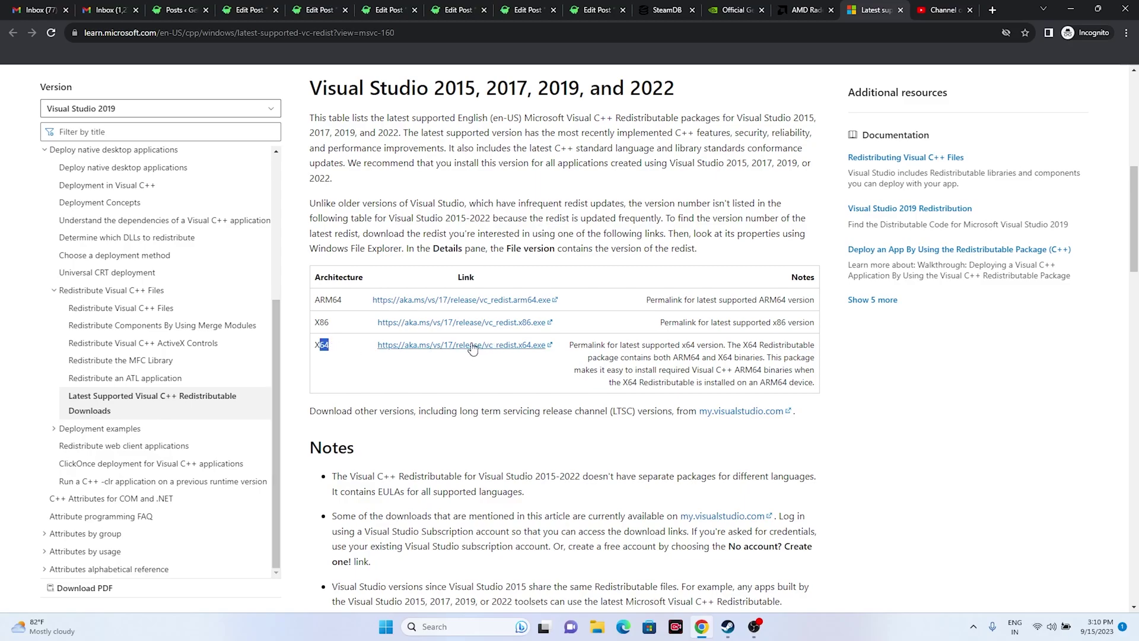
drag(320, 323, 336, 324)
click(1070, 8)
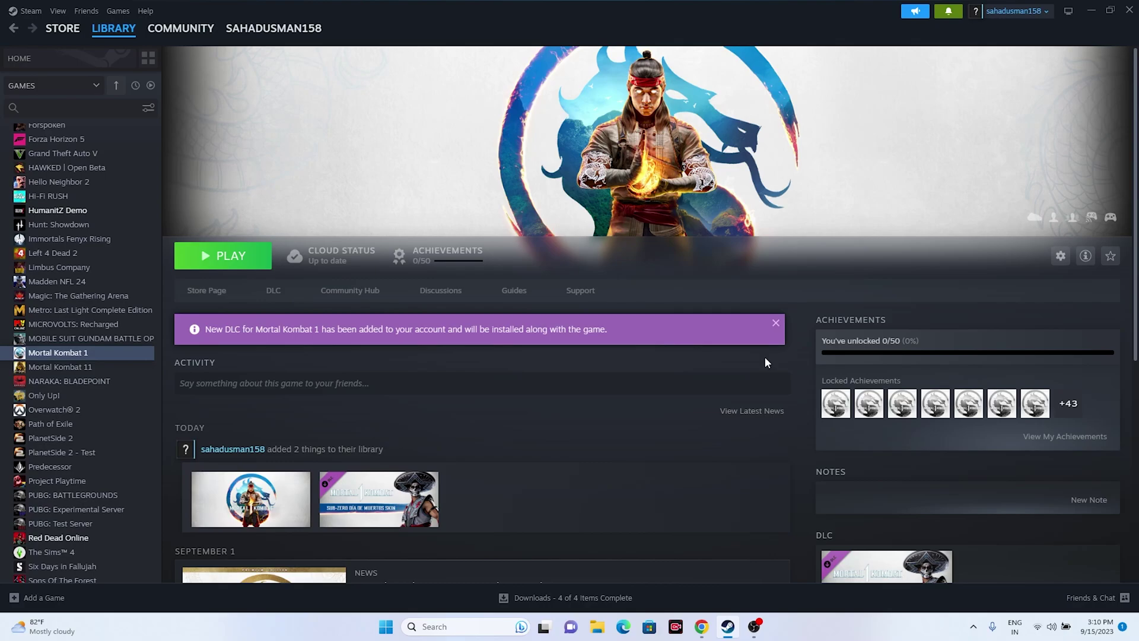
Step: Look at the management options for Mortal Kombat 1 in the Steam library, including Uninstall, and dismiss them
right_click(93, 361)
mouse_move(118, 427)
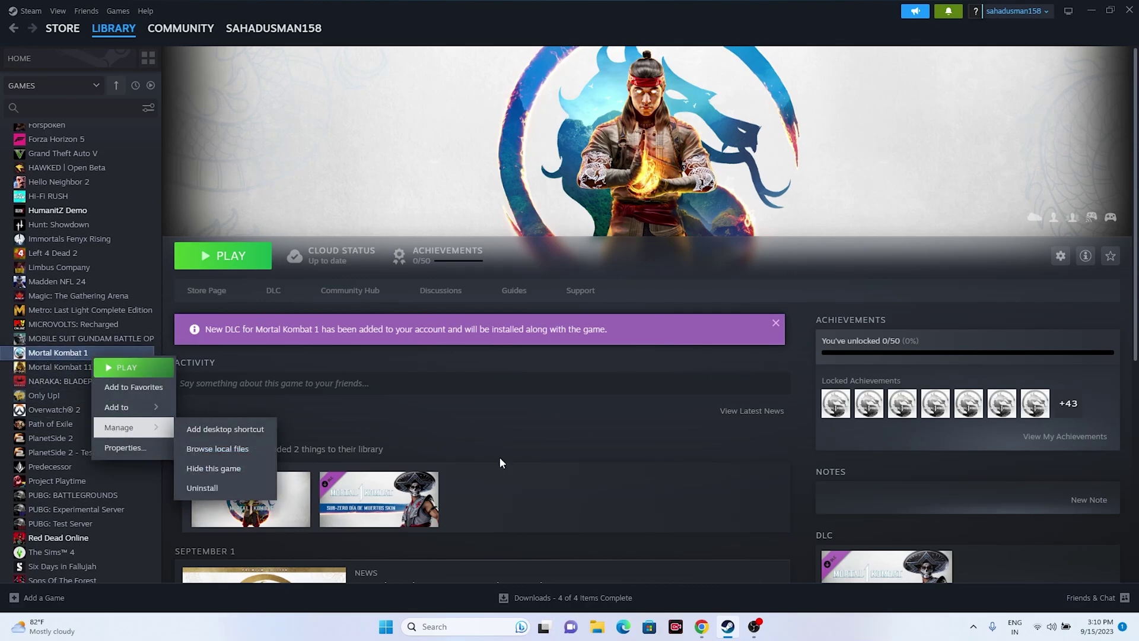
click(643, 478)
Step: Switch to File Explorer, check the PC's available drives and free space under This PC, and close it
click(596, 626)
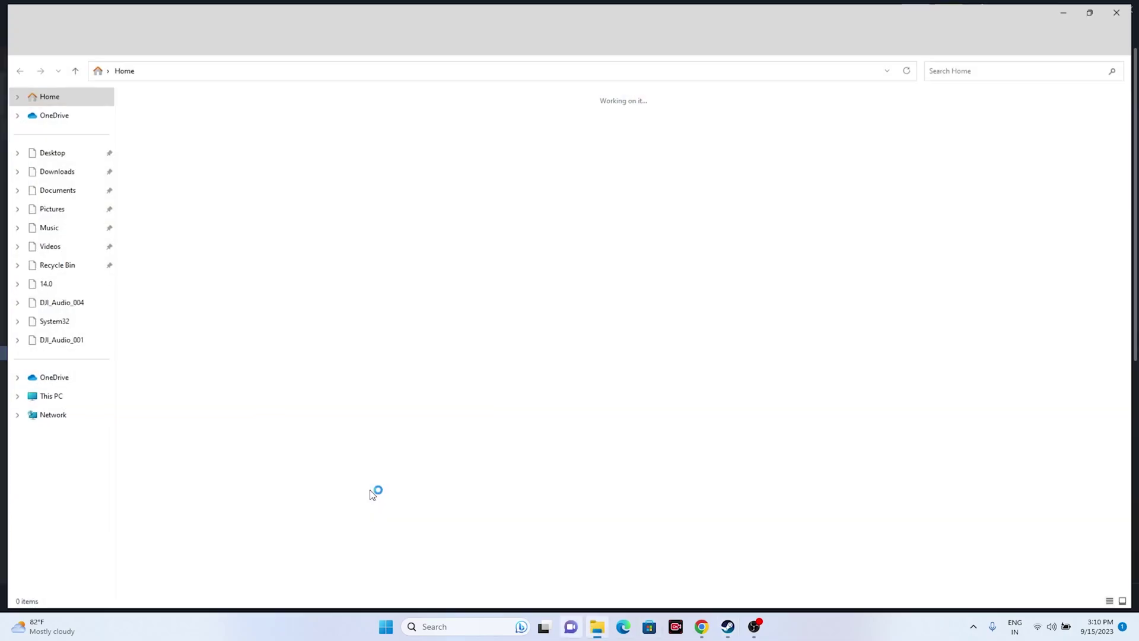
click(95, 398)
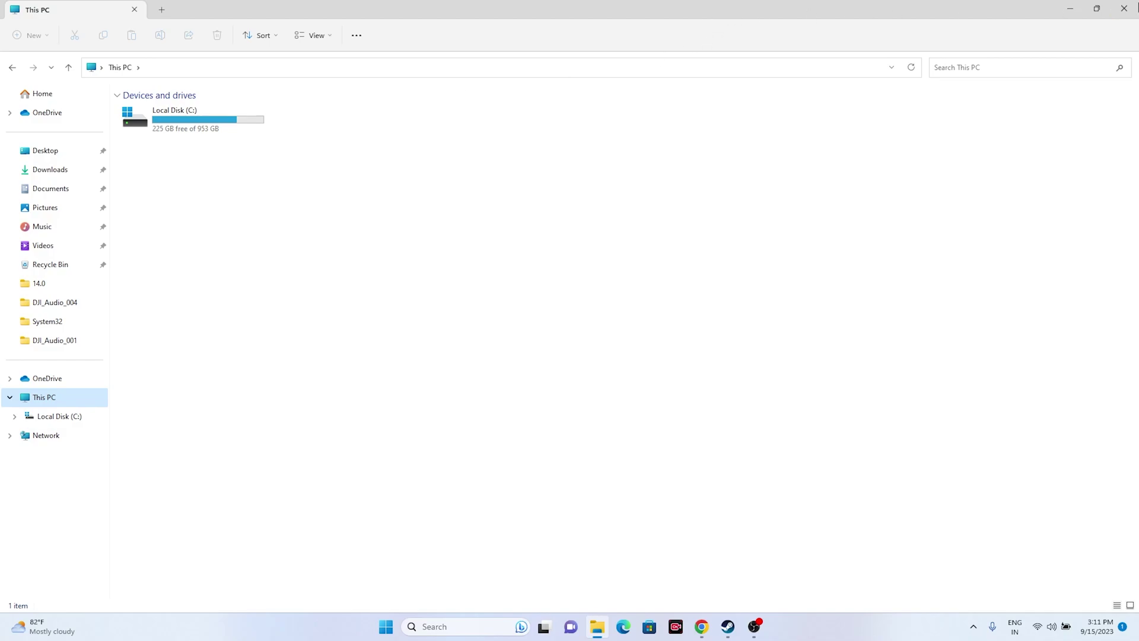
click(1124, 8)
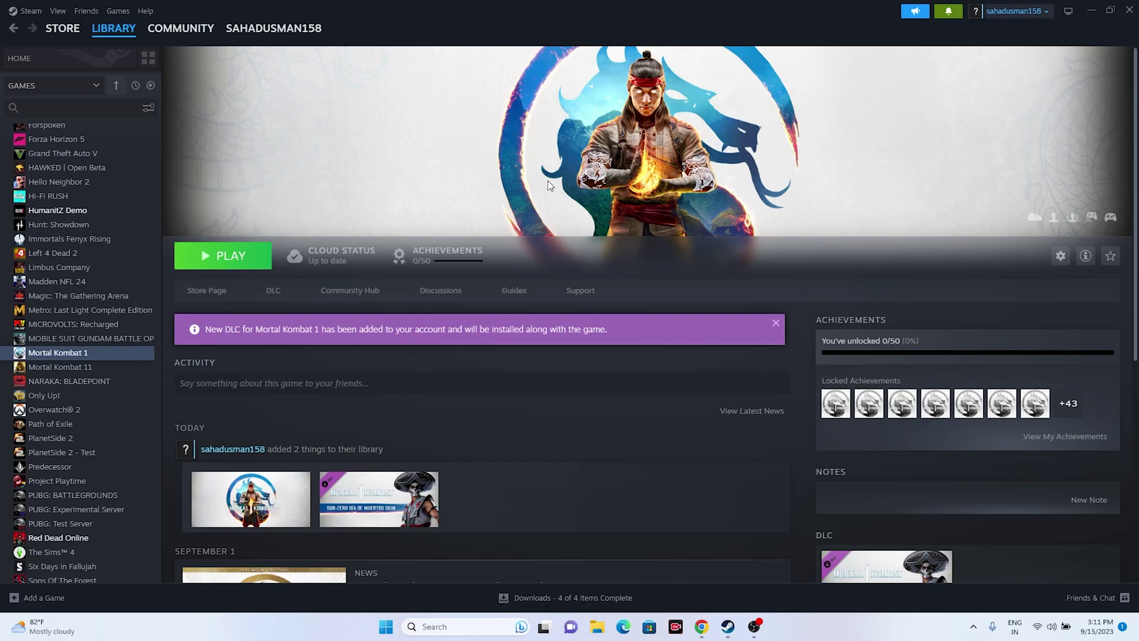
Step: Verify the integrity of Mortal Kombat 1's installed game files in its Steam properties and close the properties
right_click(69, 355)
click(100, 446)
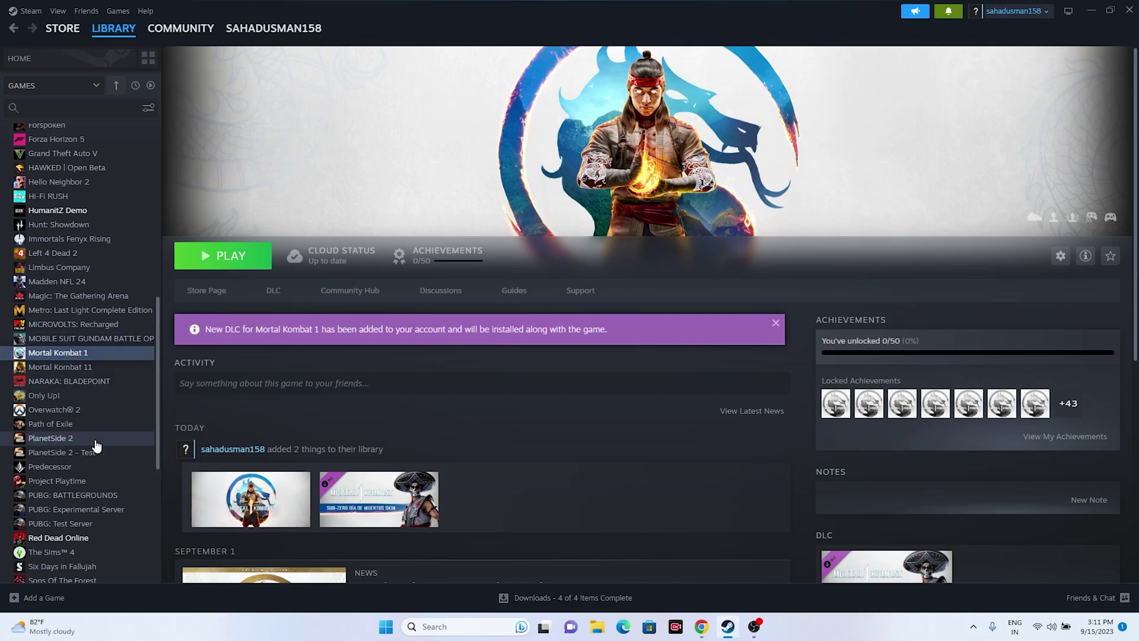
click(361, 247)
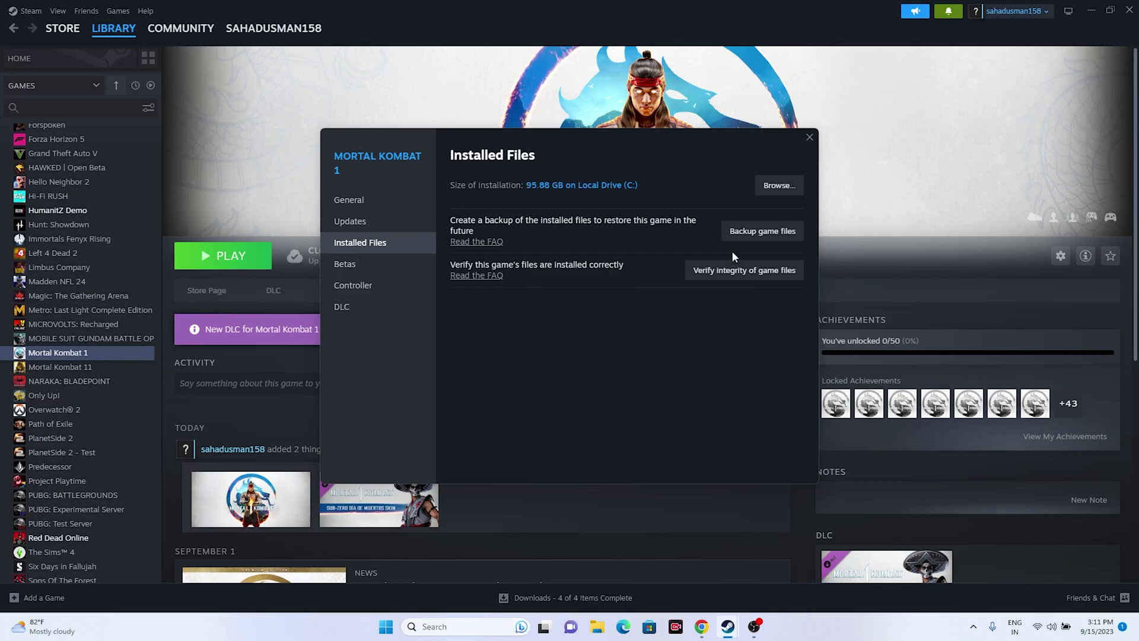
click(744, 270)
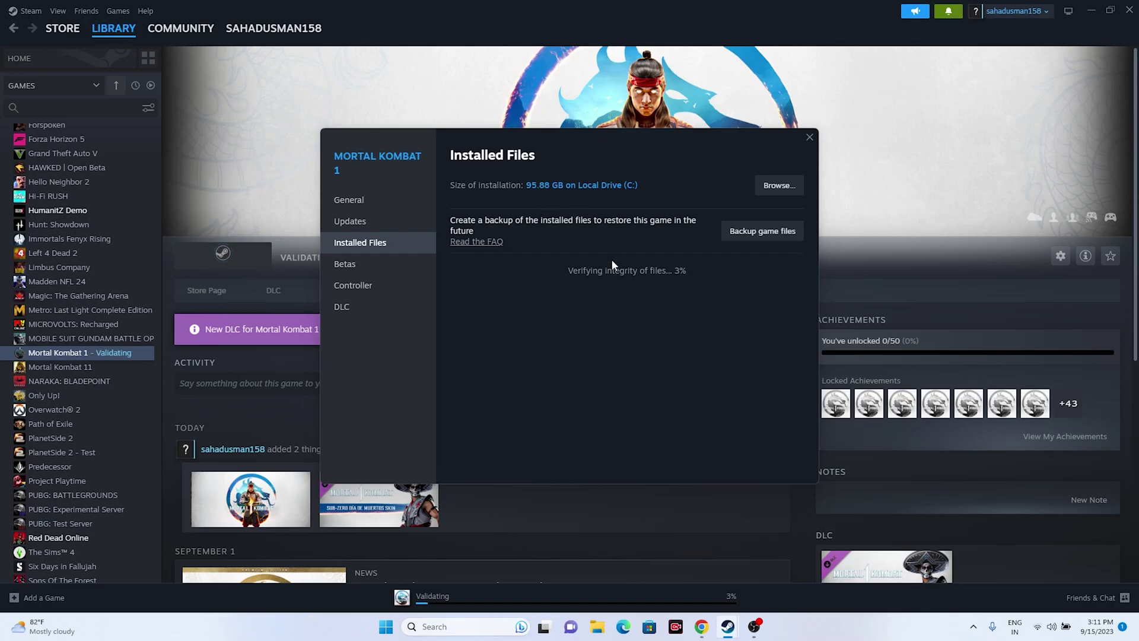
drag(641, 157, 779, 257)
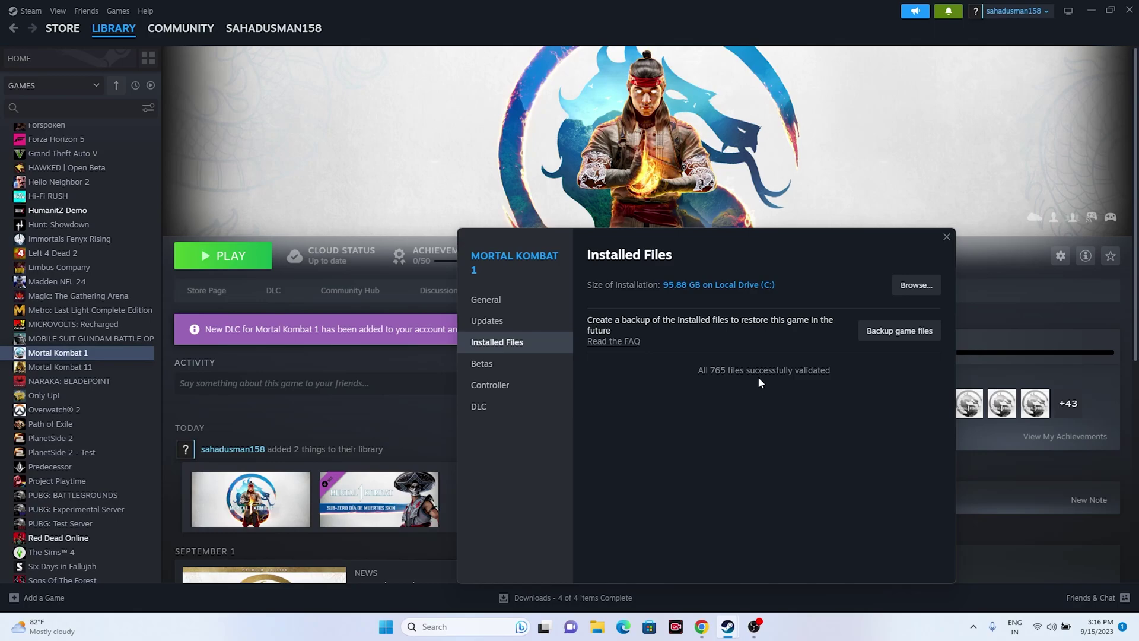
click(946, 237)
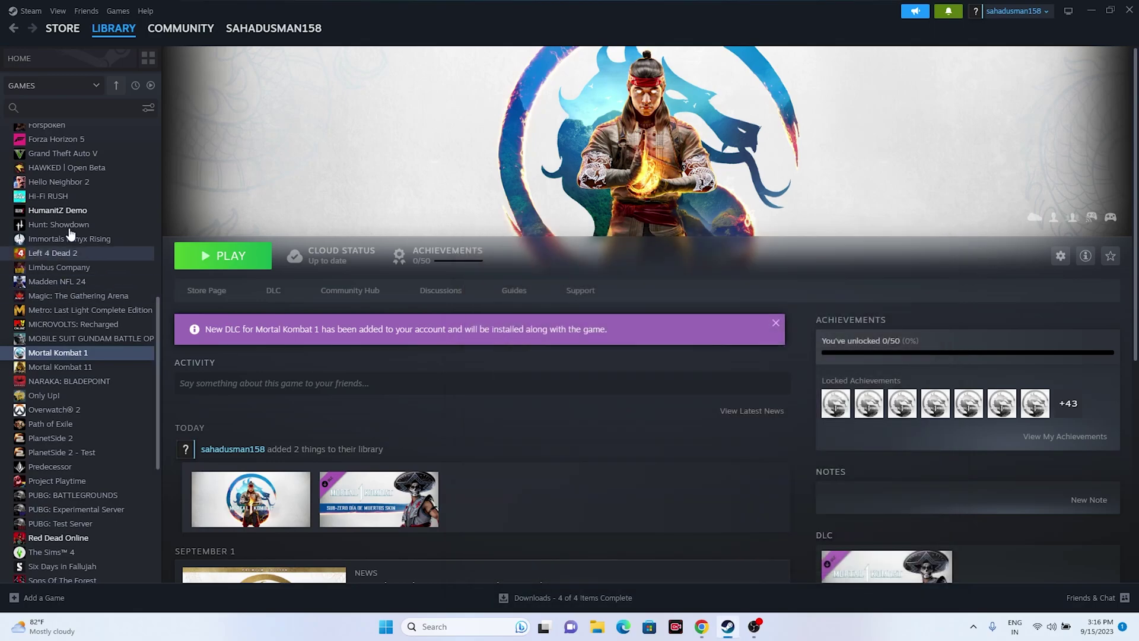